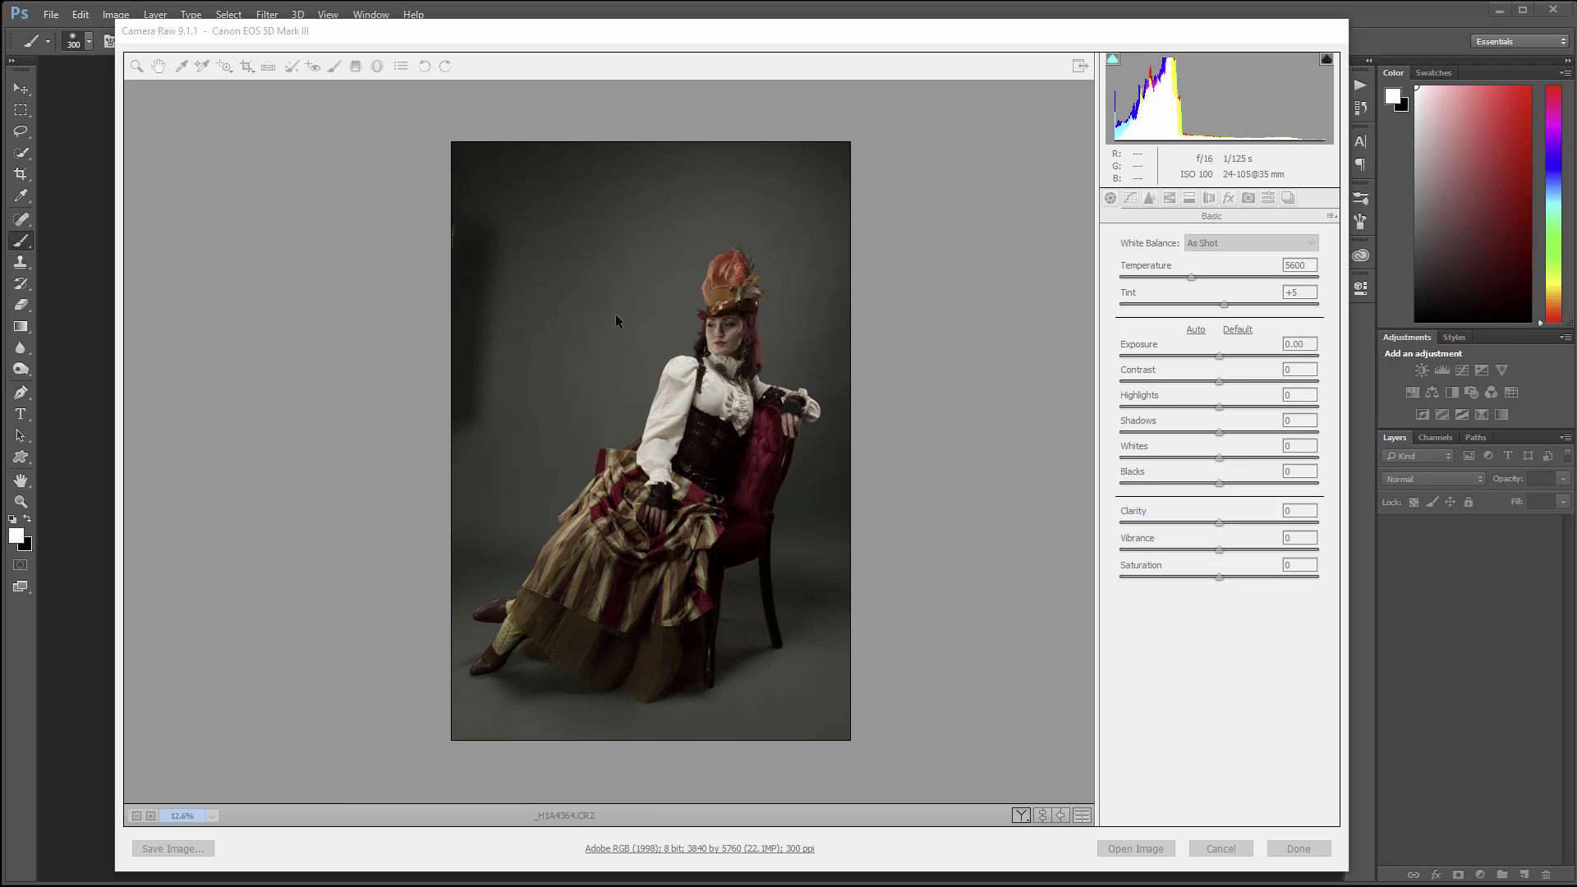
# Review the workflow options and keep the colour depth at 8 Bits/Channel
pyautogui.click(657, 37)
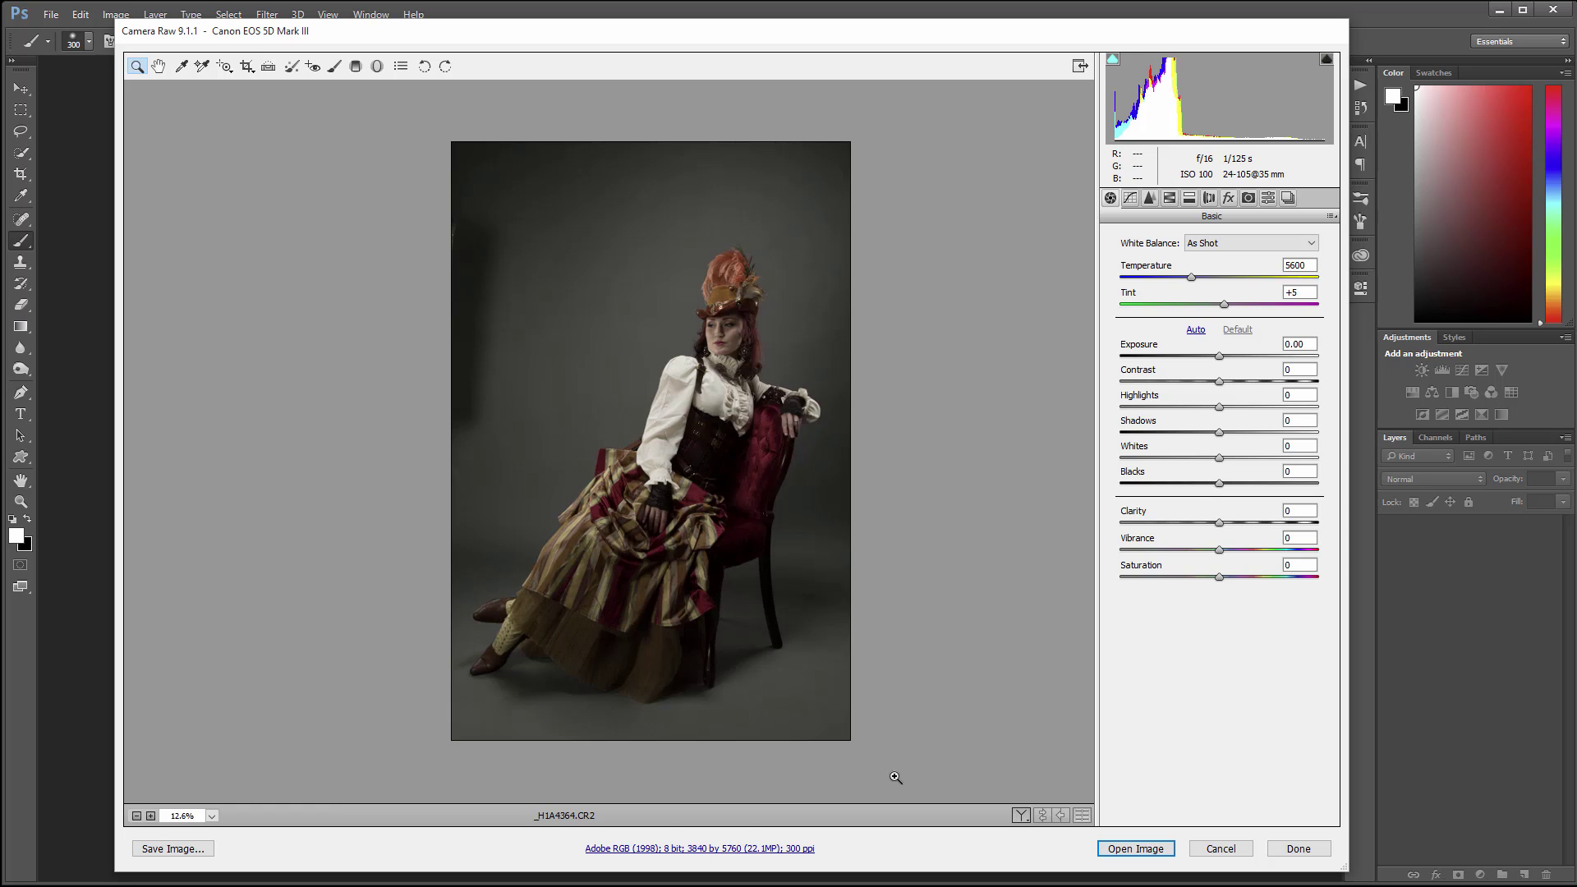
pyautogui.click(690, 851)
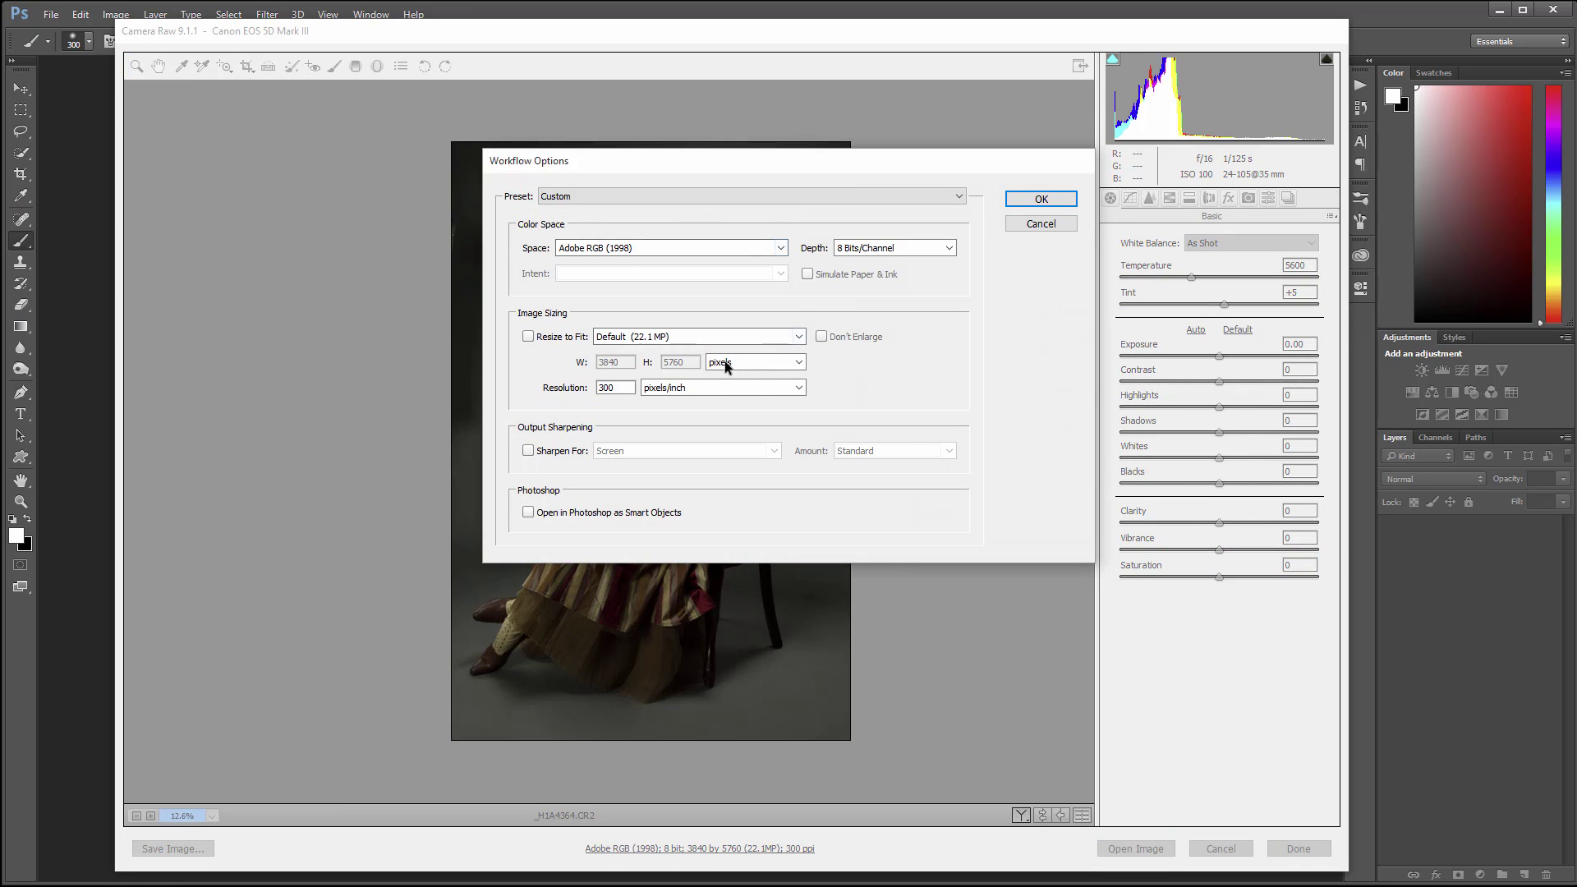
pyautogui.click(945, 247)
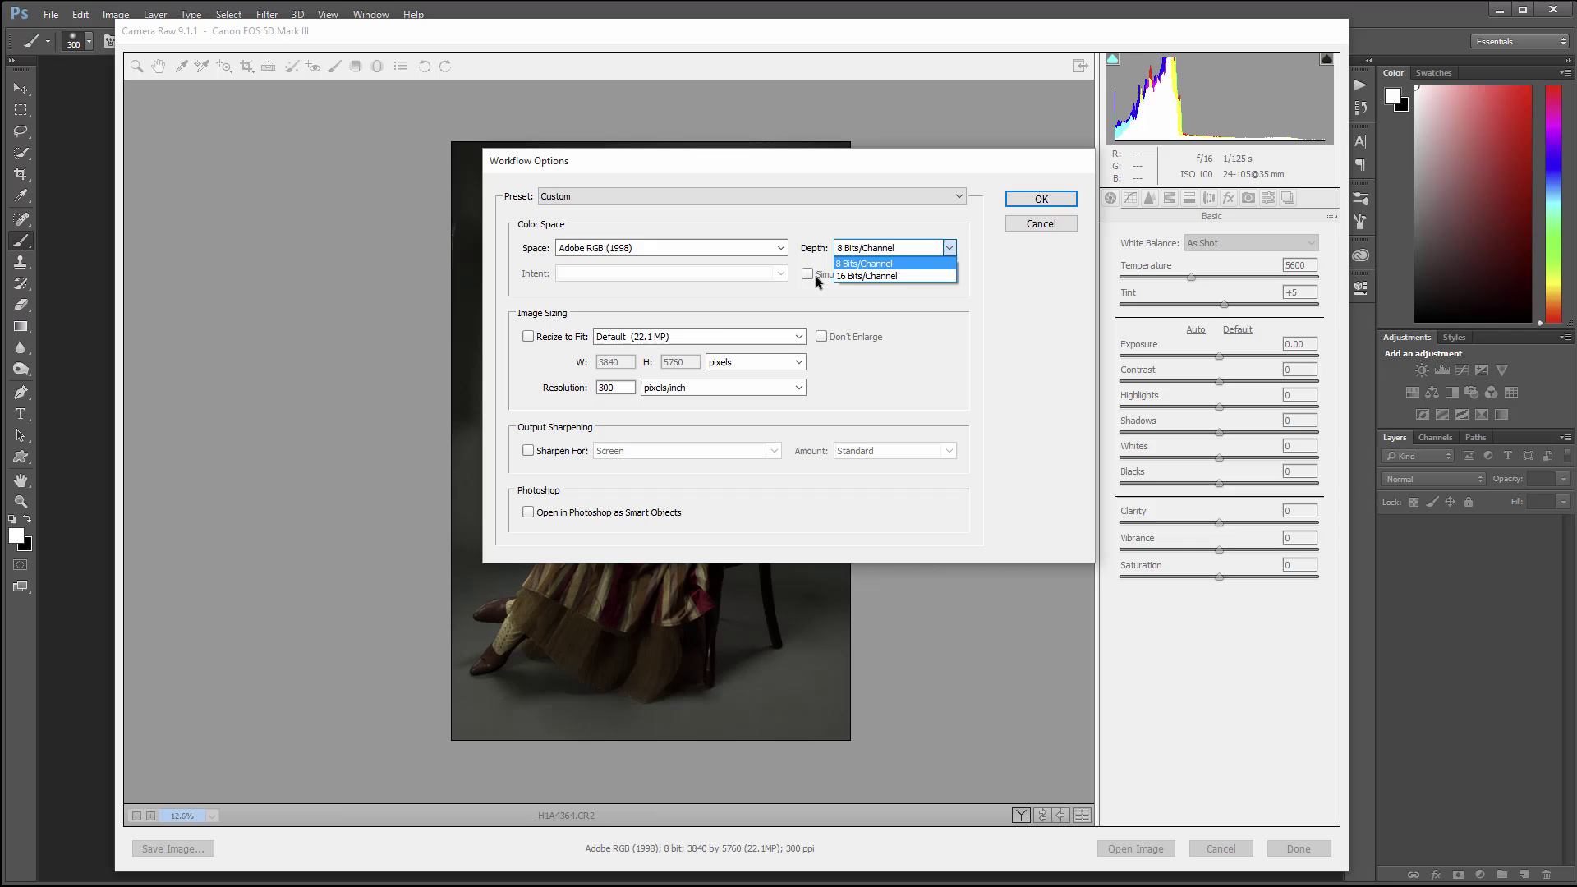
pyautogui.click(922, 251)
pyautogui.click(1043, 200)
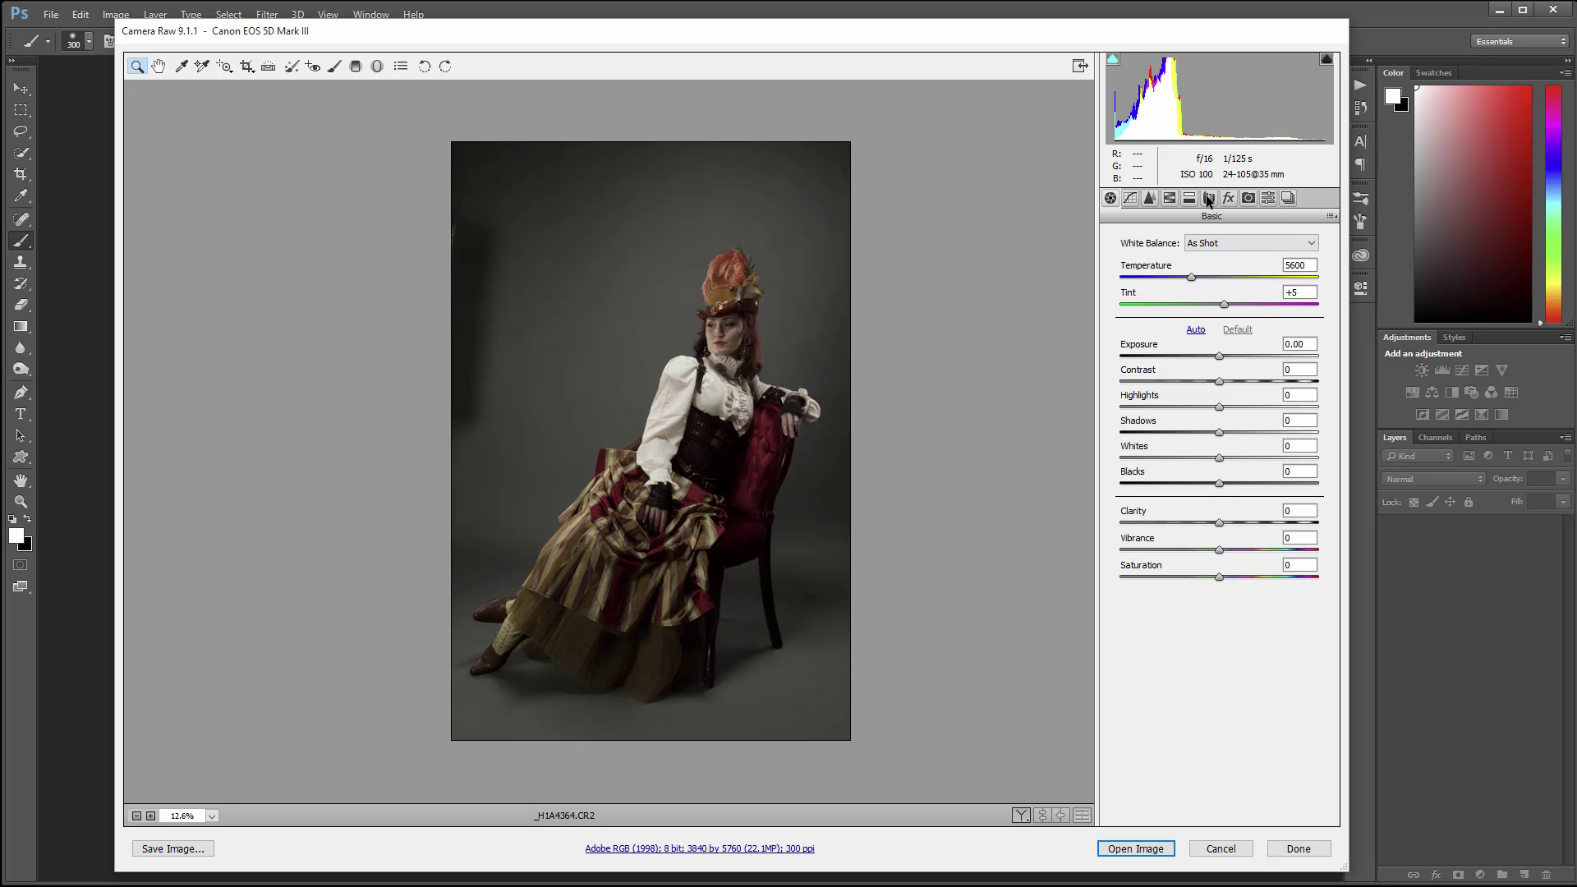
# Enable chromatic aberration removal in the lens corrections, checking the edges of the shoe
pyautogui.click(1209, 200)
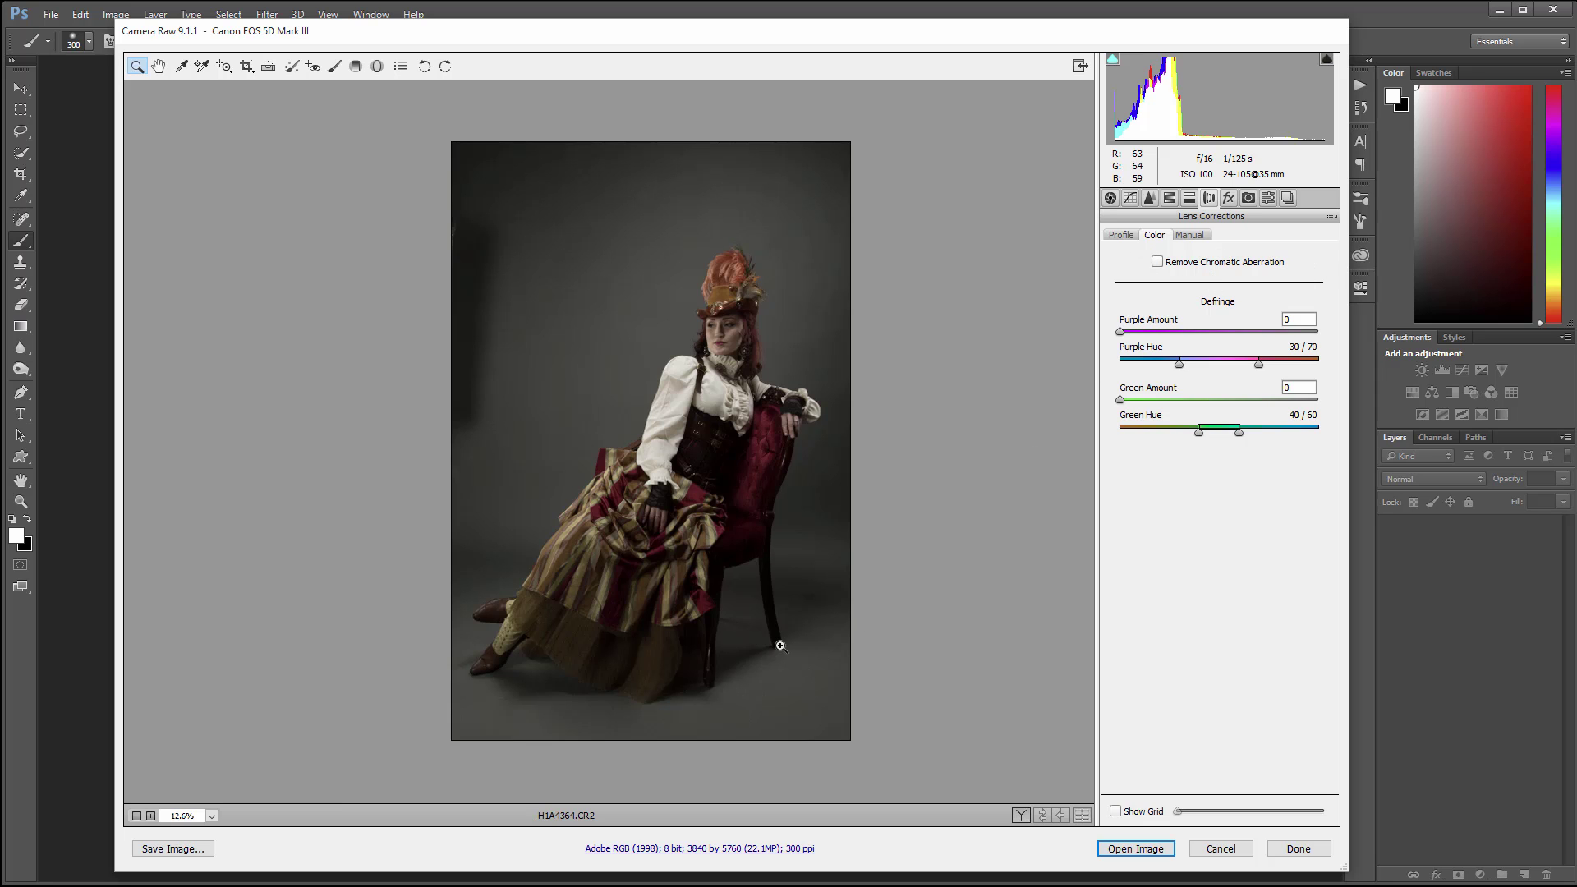
pyautogui.moveTo(479, 662); pyautogui.dragTo(669, 695)
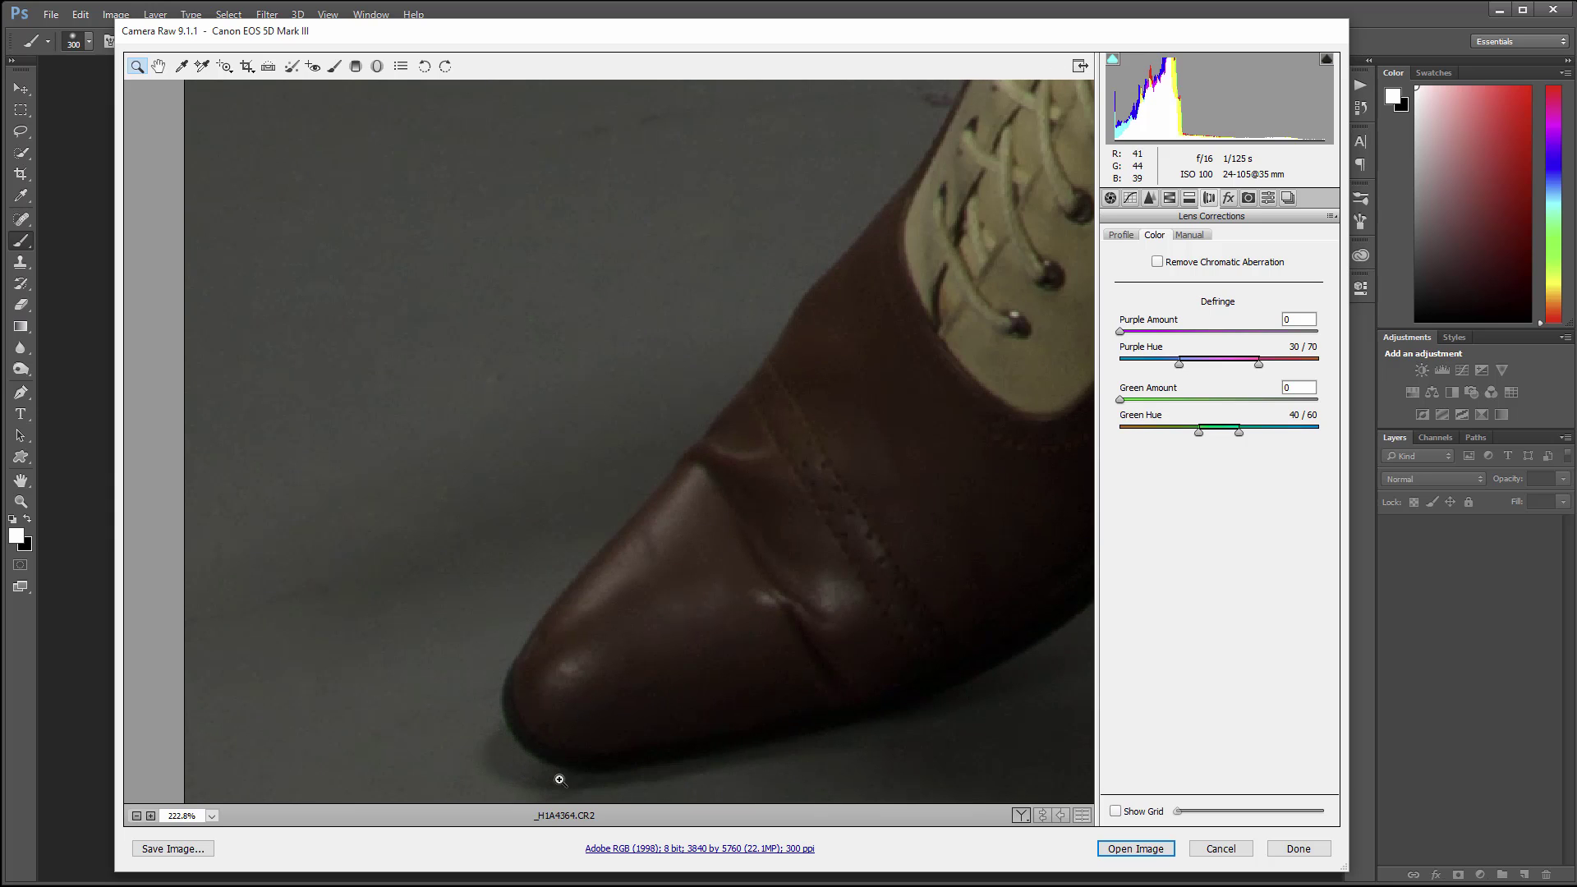
pyautogui.click(1157, 262)
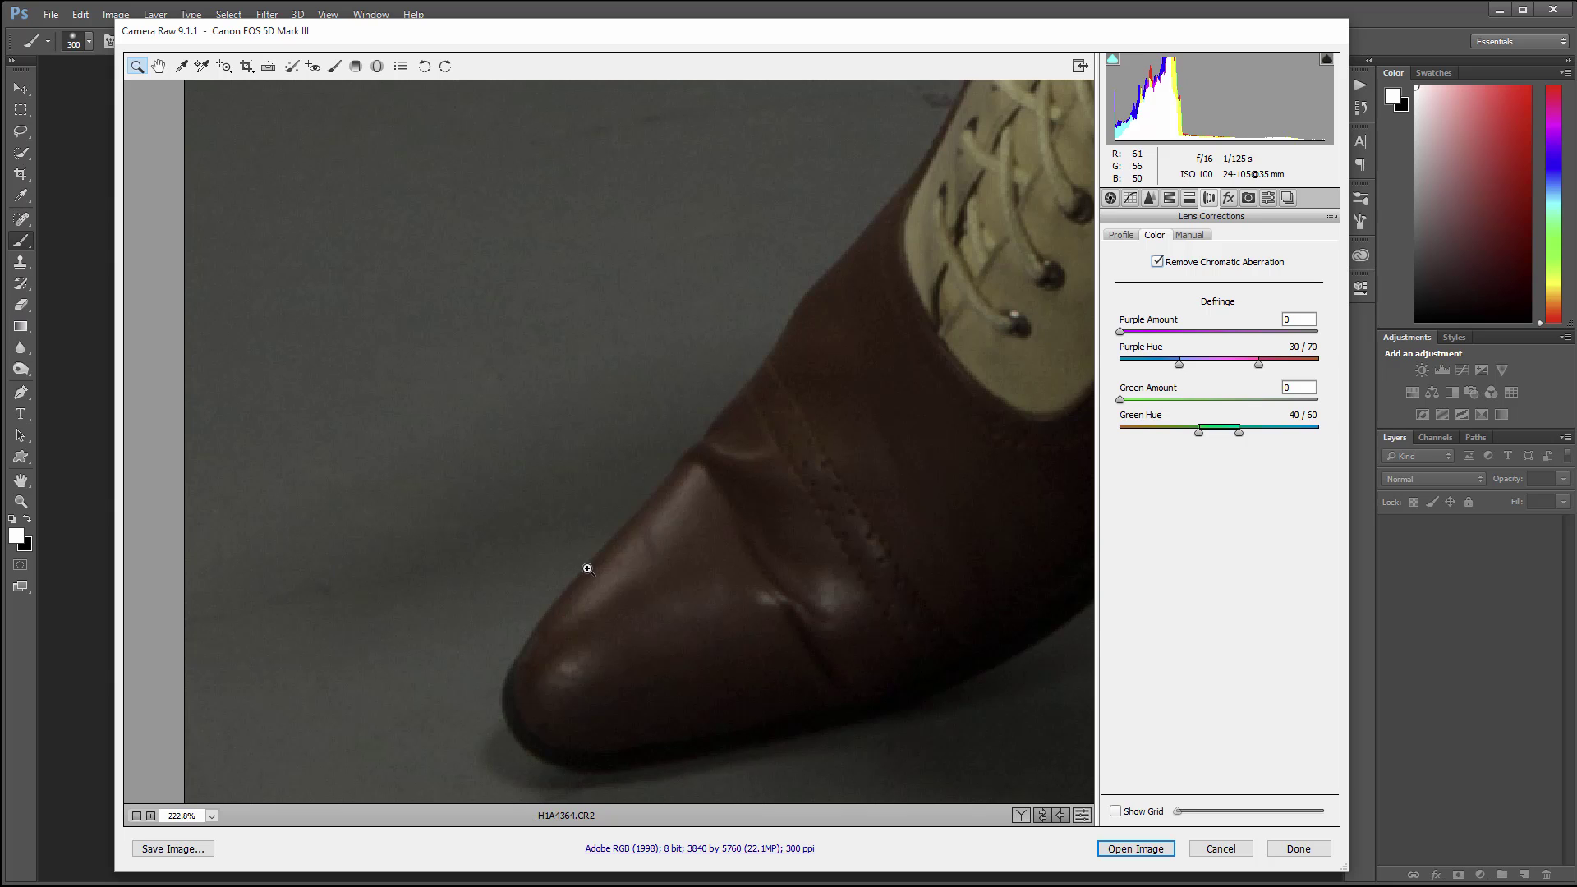
pyautogui.moveTo(958, 416); pyautogui.dragTo(818, 416)
pyautogui.hotkey('ctrl', '0')
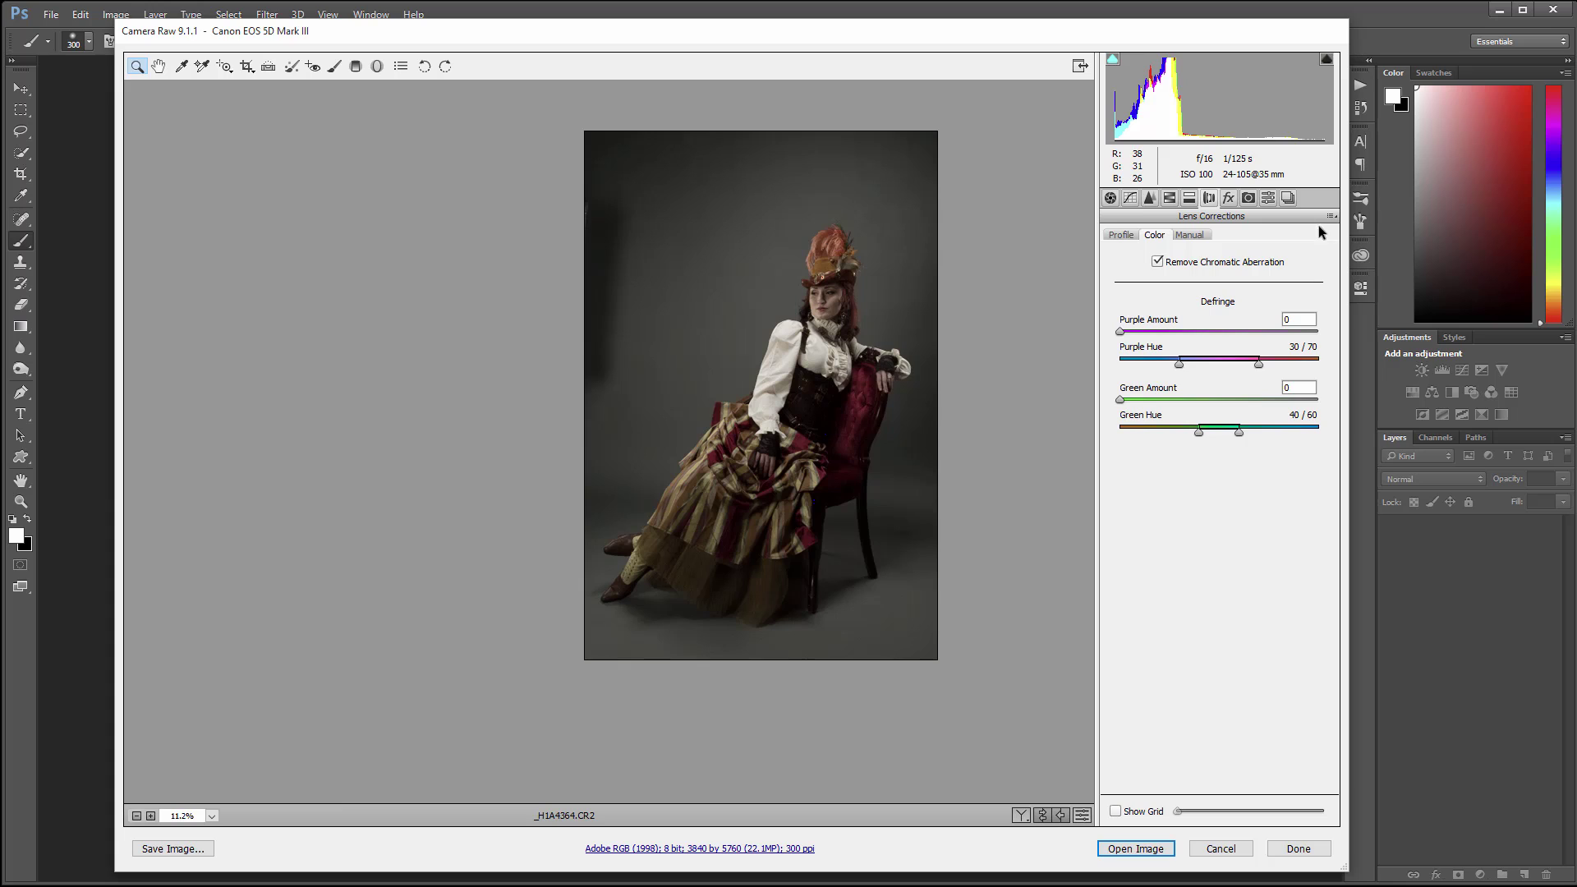
# Enable the lens profile corrections for the photo and toggle them to compare the corrected and uncorrected image
pyautogui.click(1123, 235)
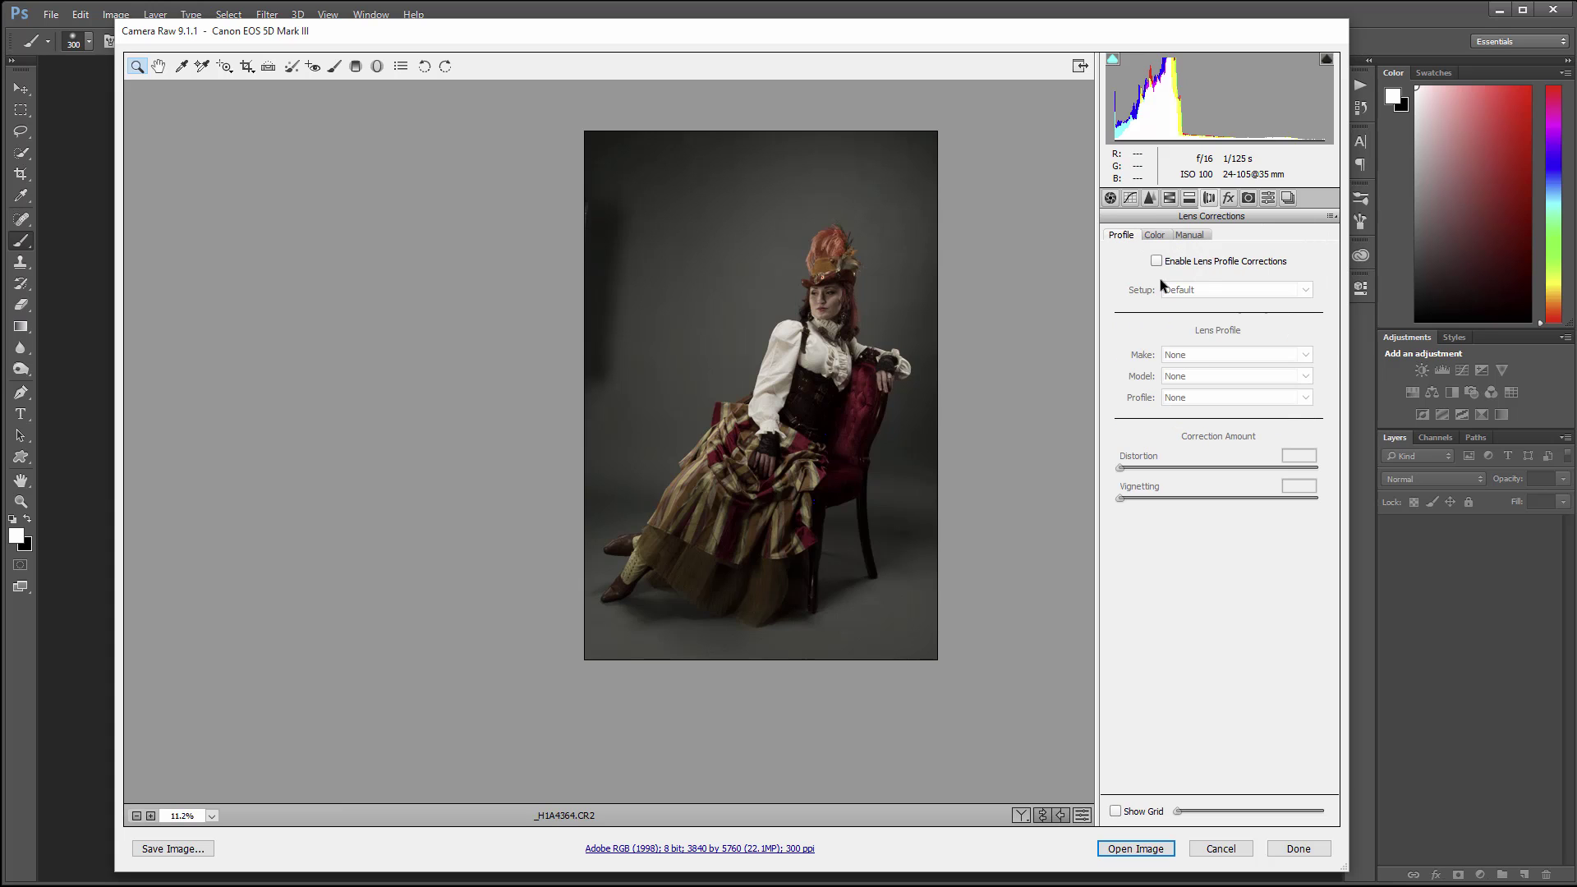
pyautogui.click(1190, 262)
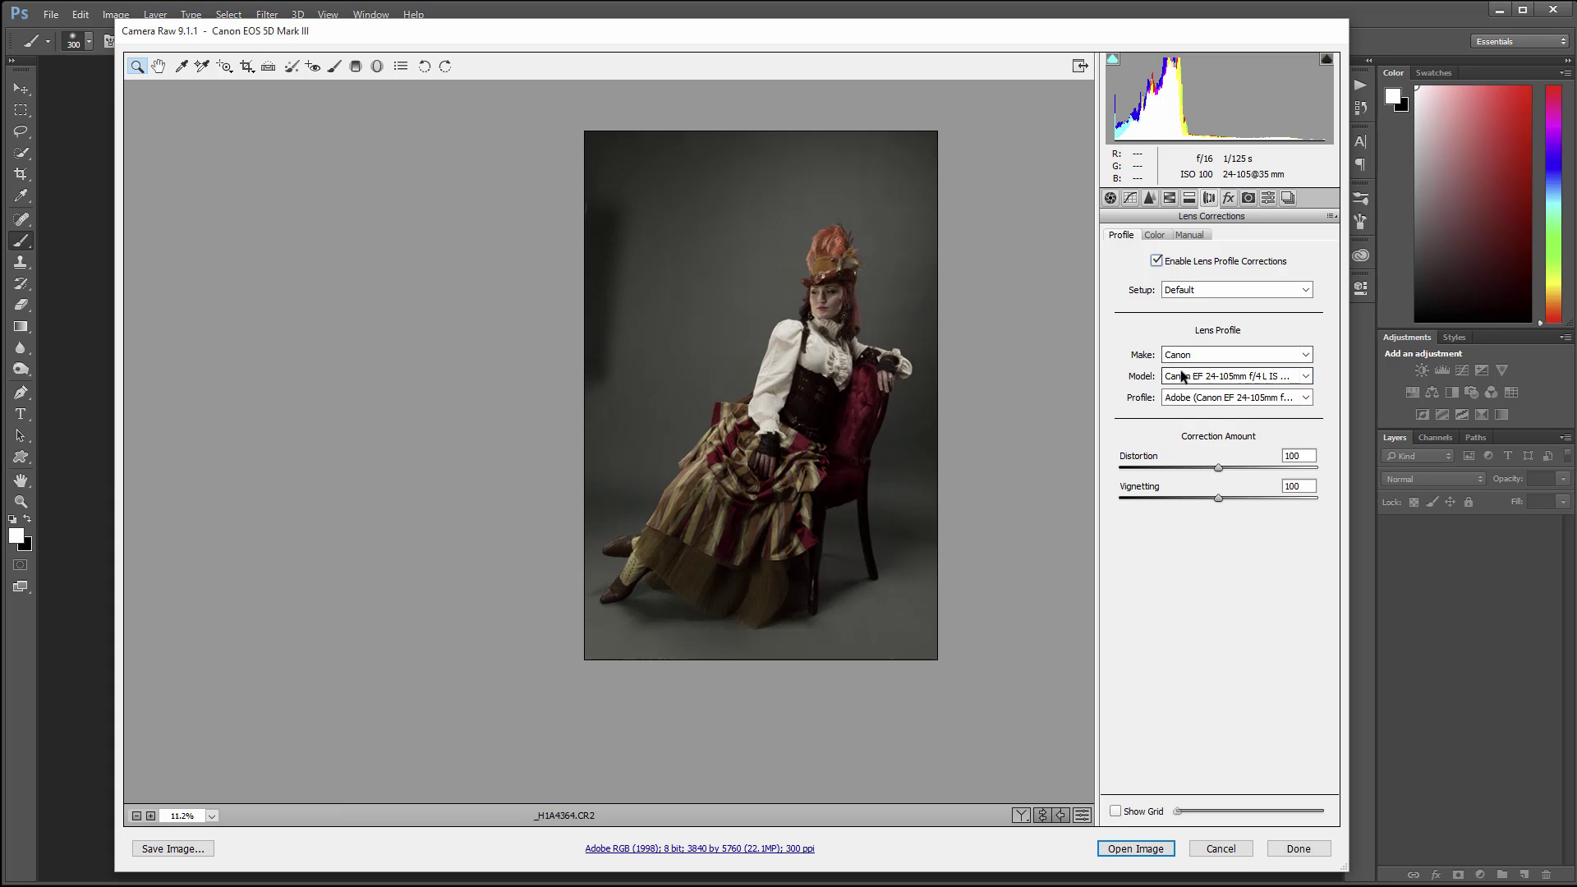
pyautogui.click(1160, 258)
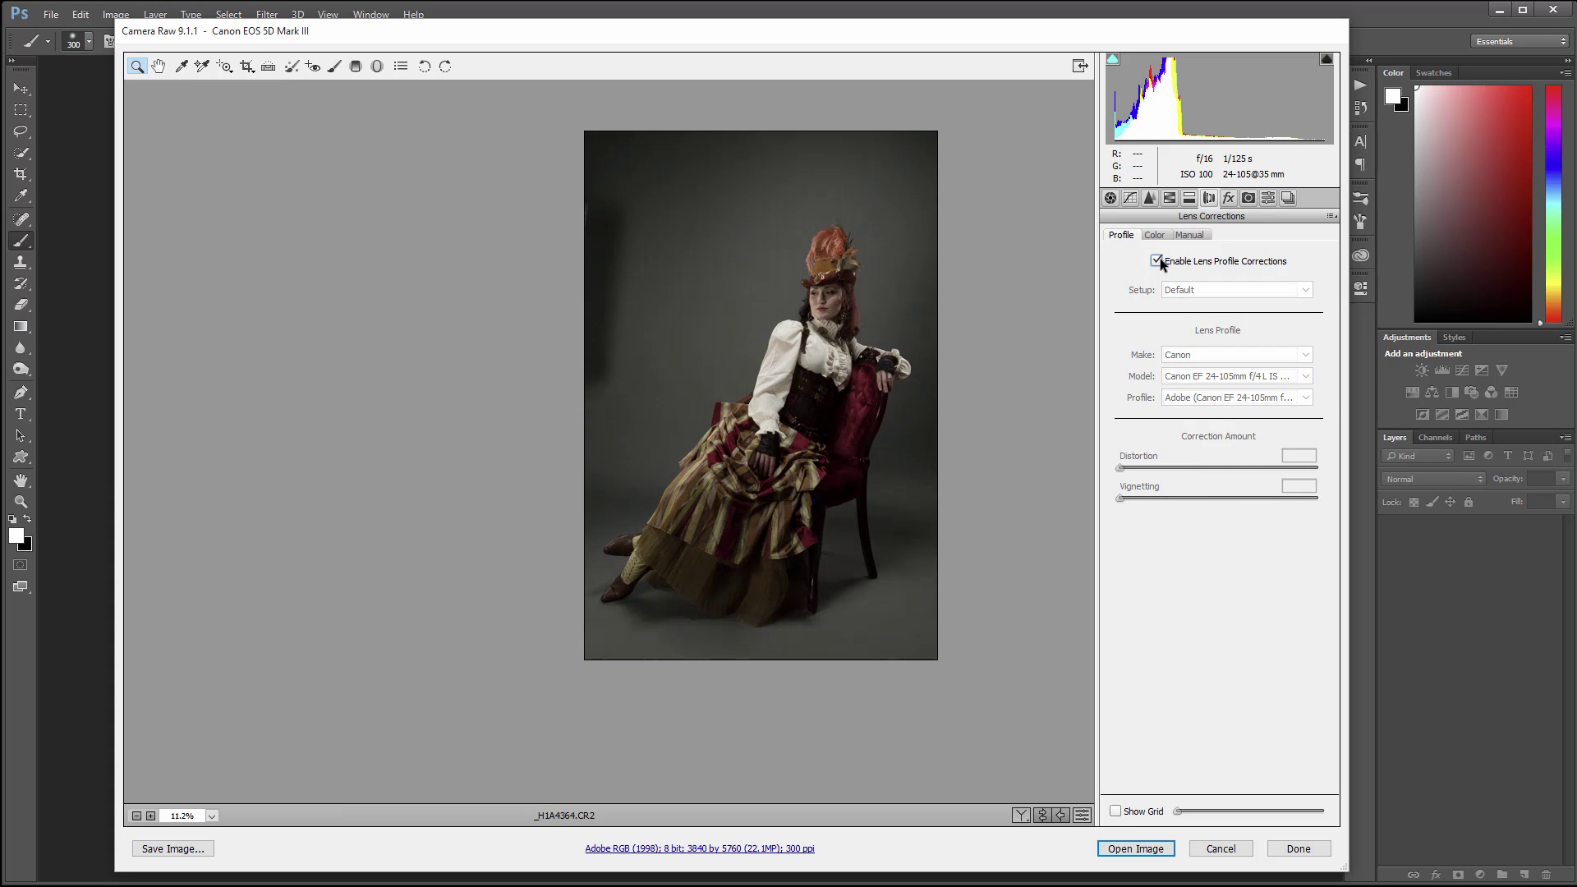
pyautogui.click(1161, 258)
pyautogui.click(1158, 261)
pyautogui.click(1155, 236)
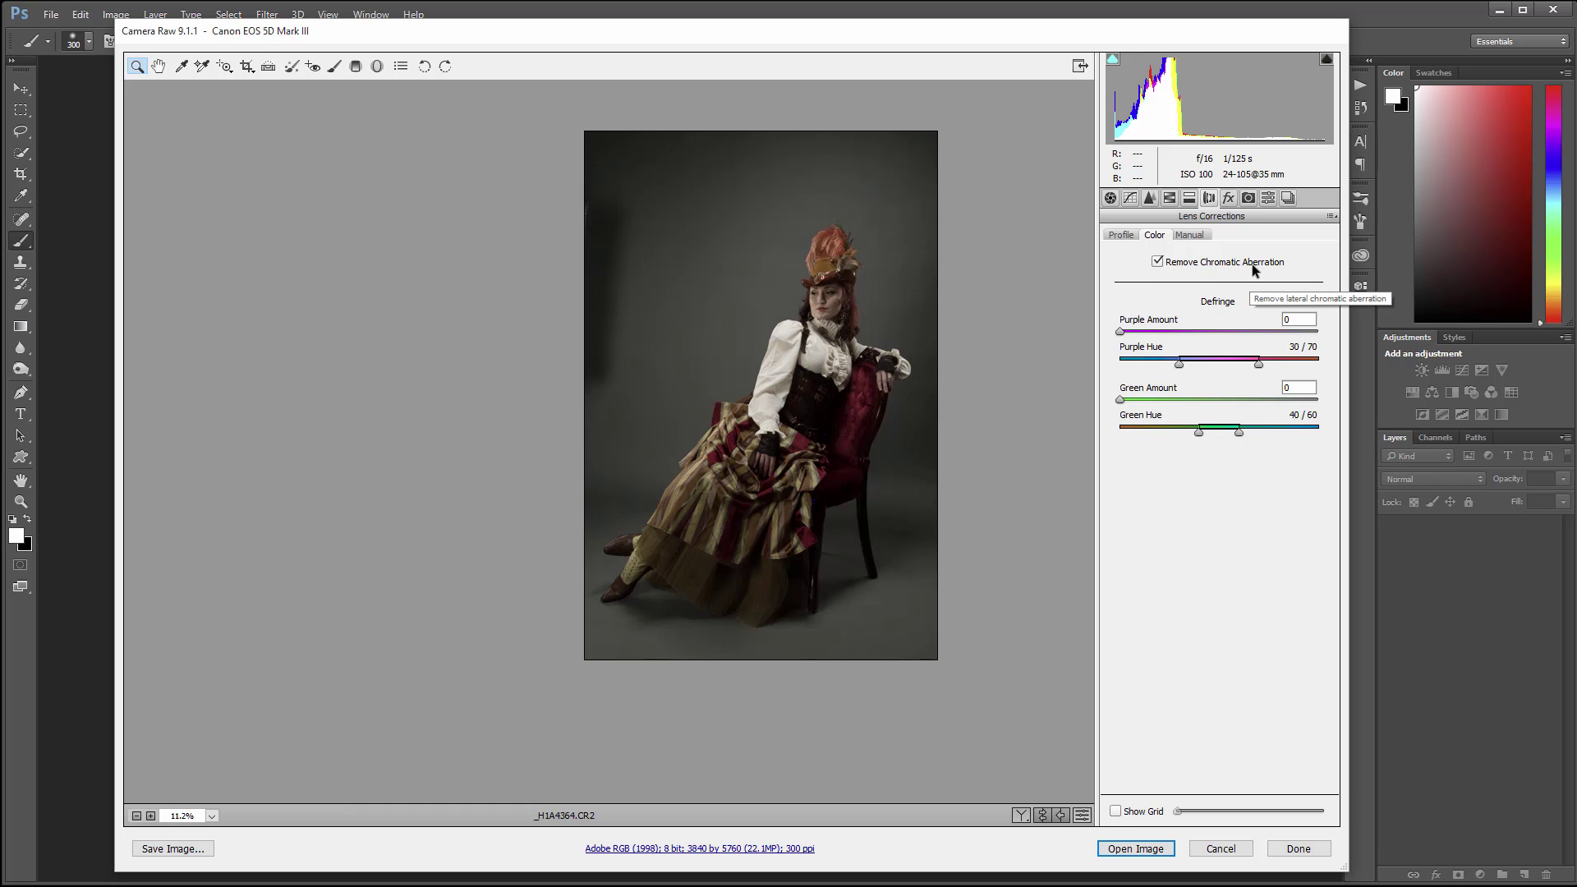
# Set the sharpening amount to 74 and its detail to 19, judging the effect on the model's face
pyautogui.moveTo(863, 294); pyautogui.dragTo(986, 313)
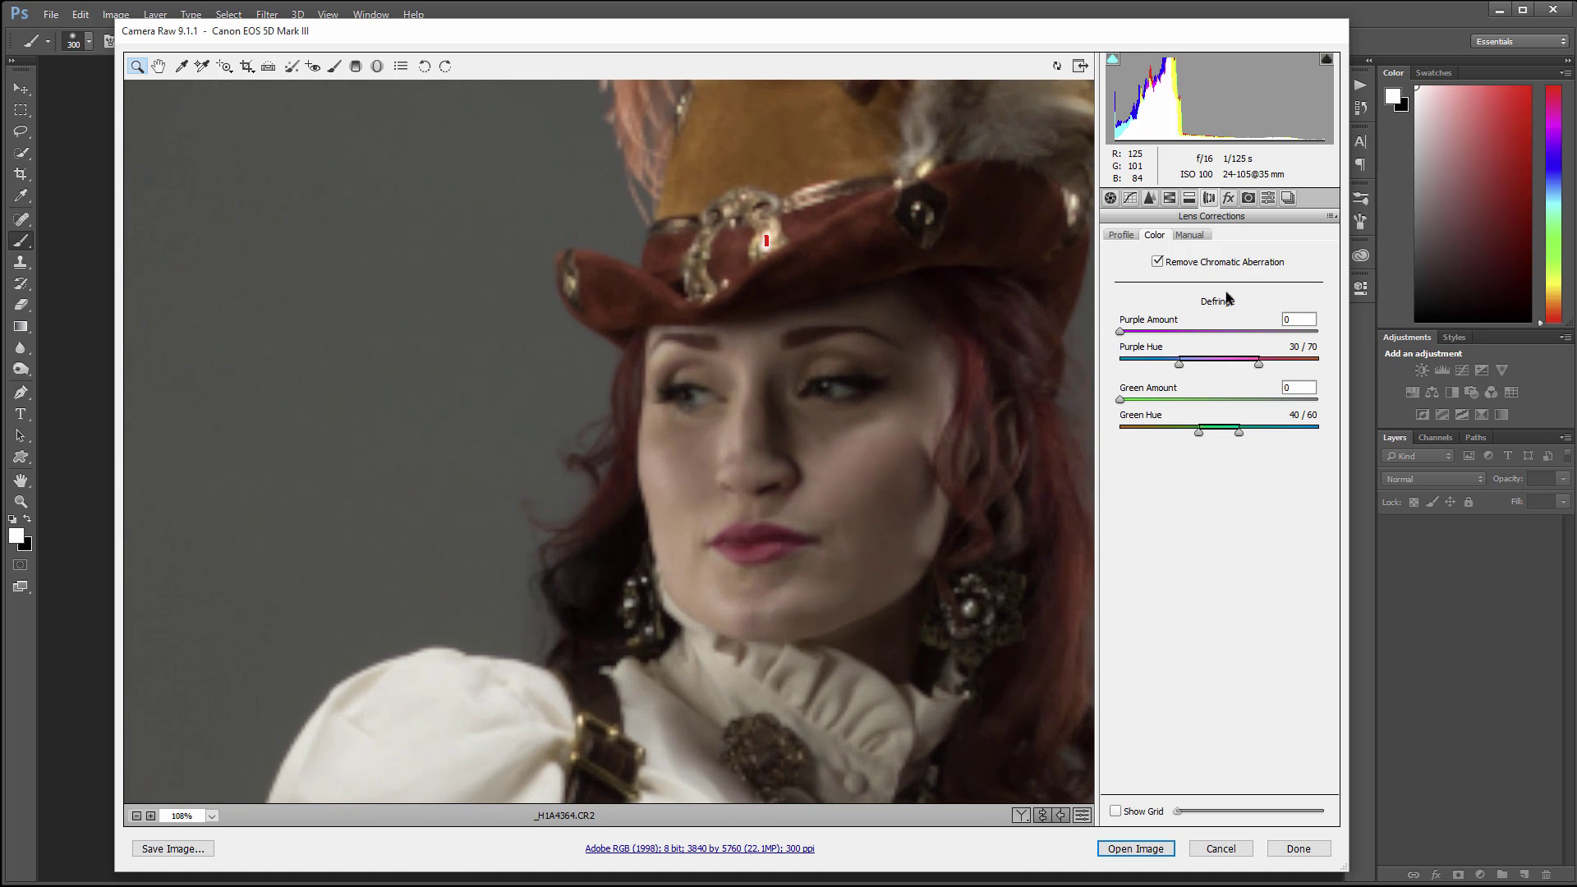
pyautogui.click(1151, 198)
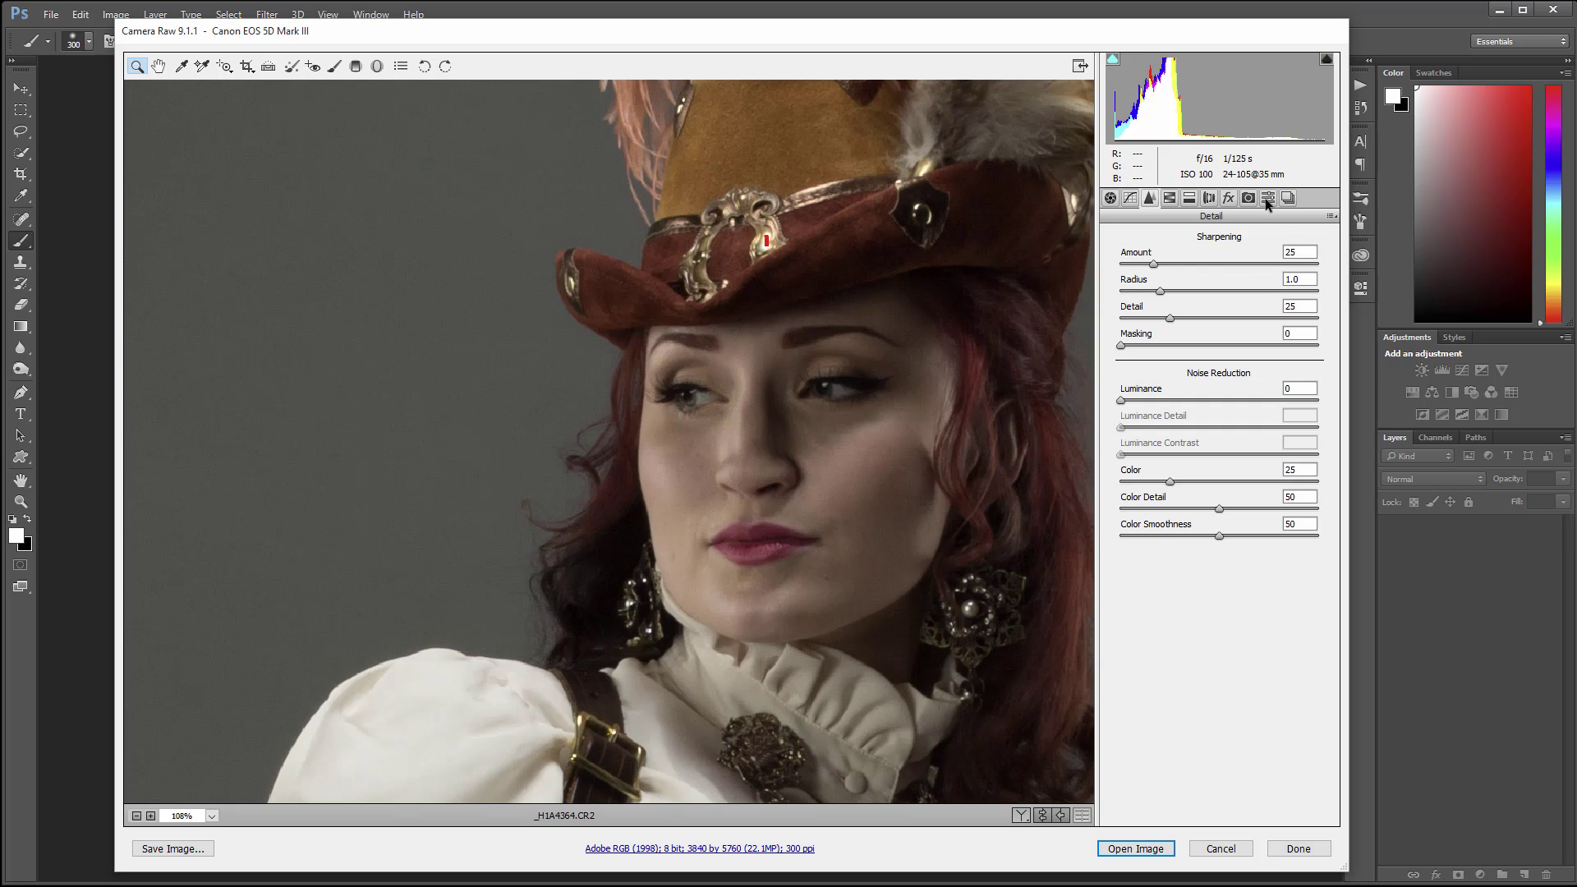
pyautogui.click(1155, 265)
pyautogui.moveTo(1155, 265); pyautogui.dragTo(1206, 264)
pyautogui.click(862, 454)
pyautogui.moveTo(863, 453); pyautogui.dragTo(909, 461)
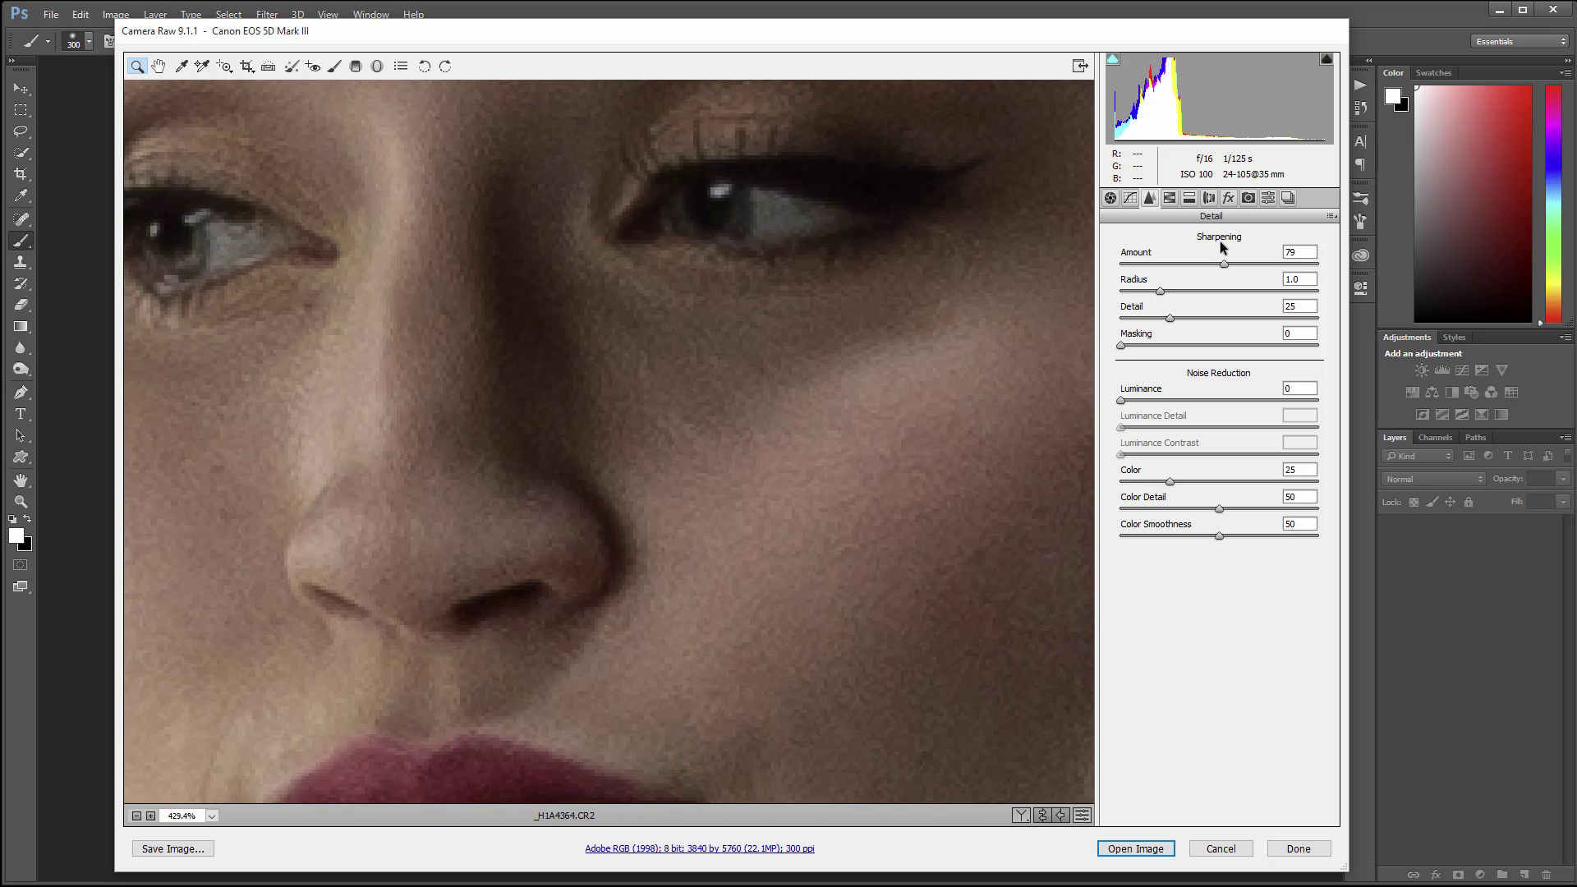
pyautogui.moveTo(1222, 263); pyautogui.dragTo(1129, 264)
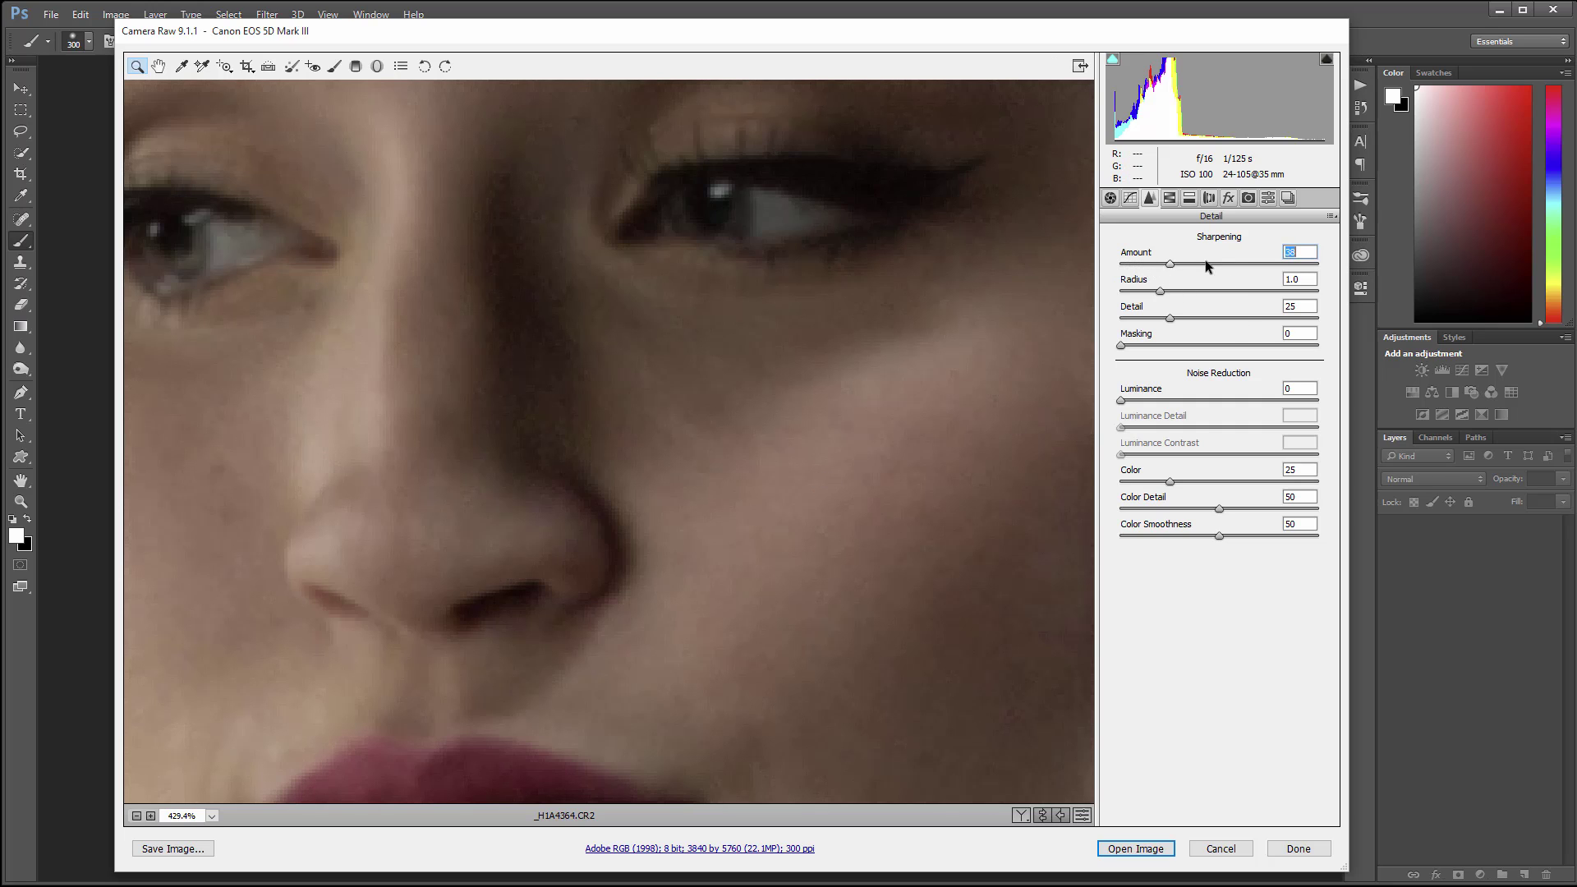
pyautogui.click(1168, 317)
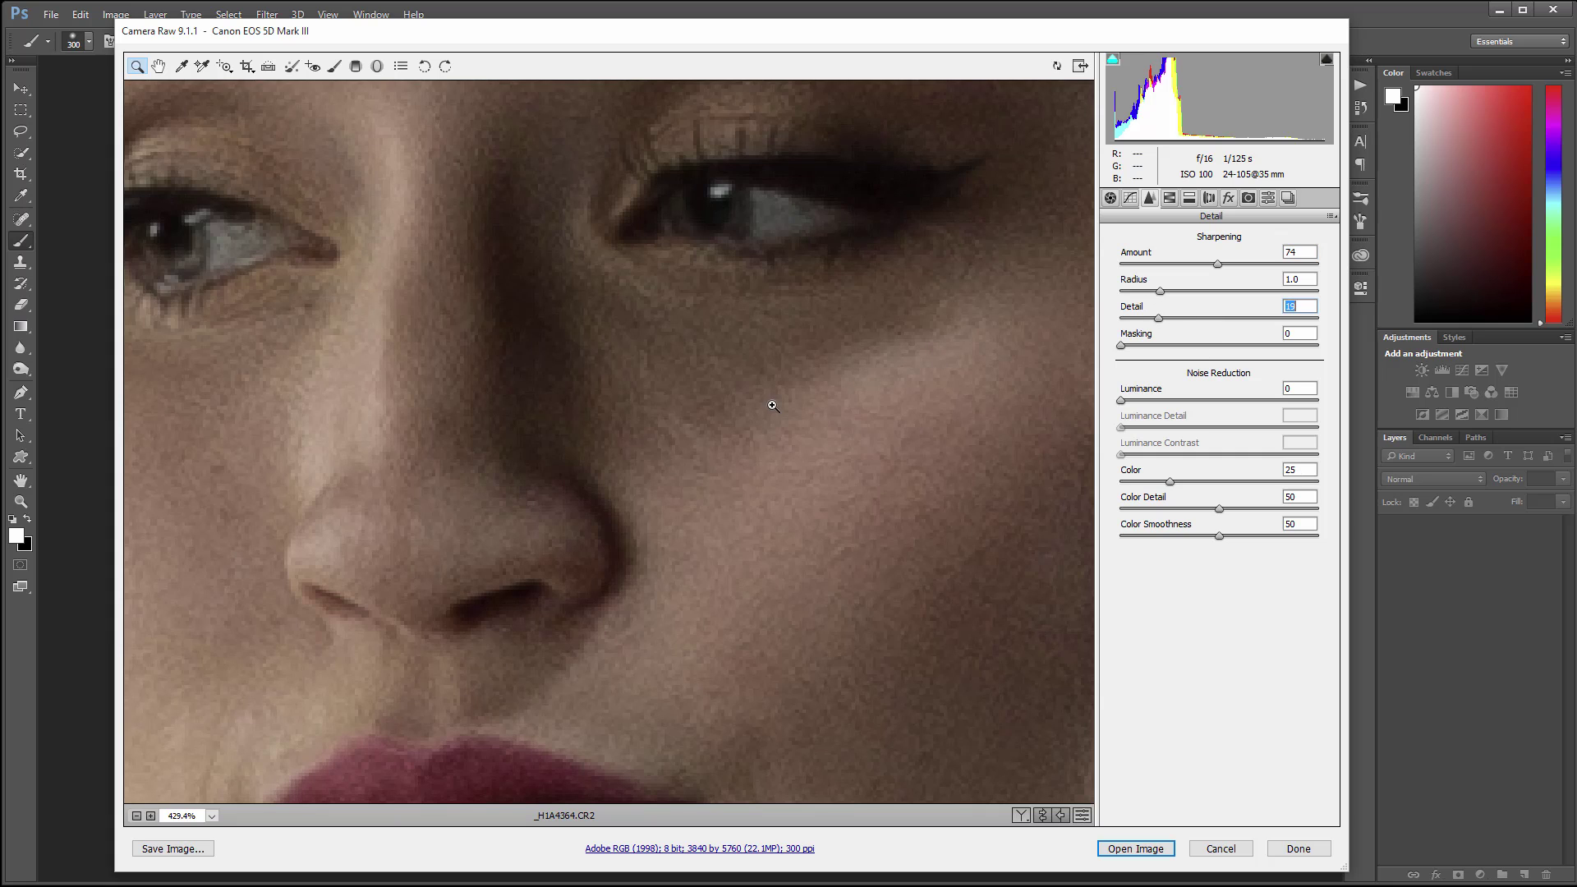
pyautogui.scroll(-3, 803, 398)
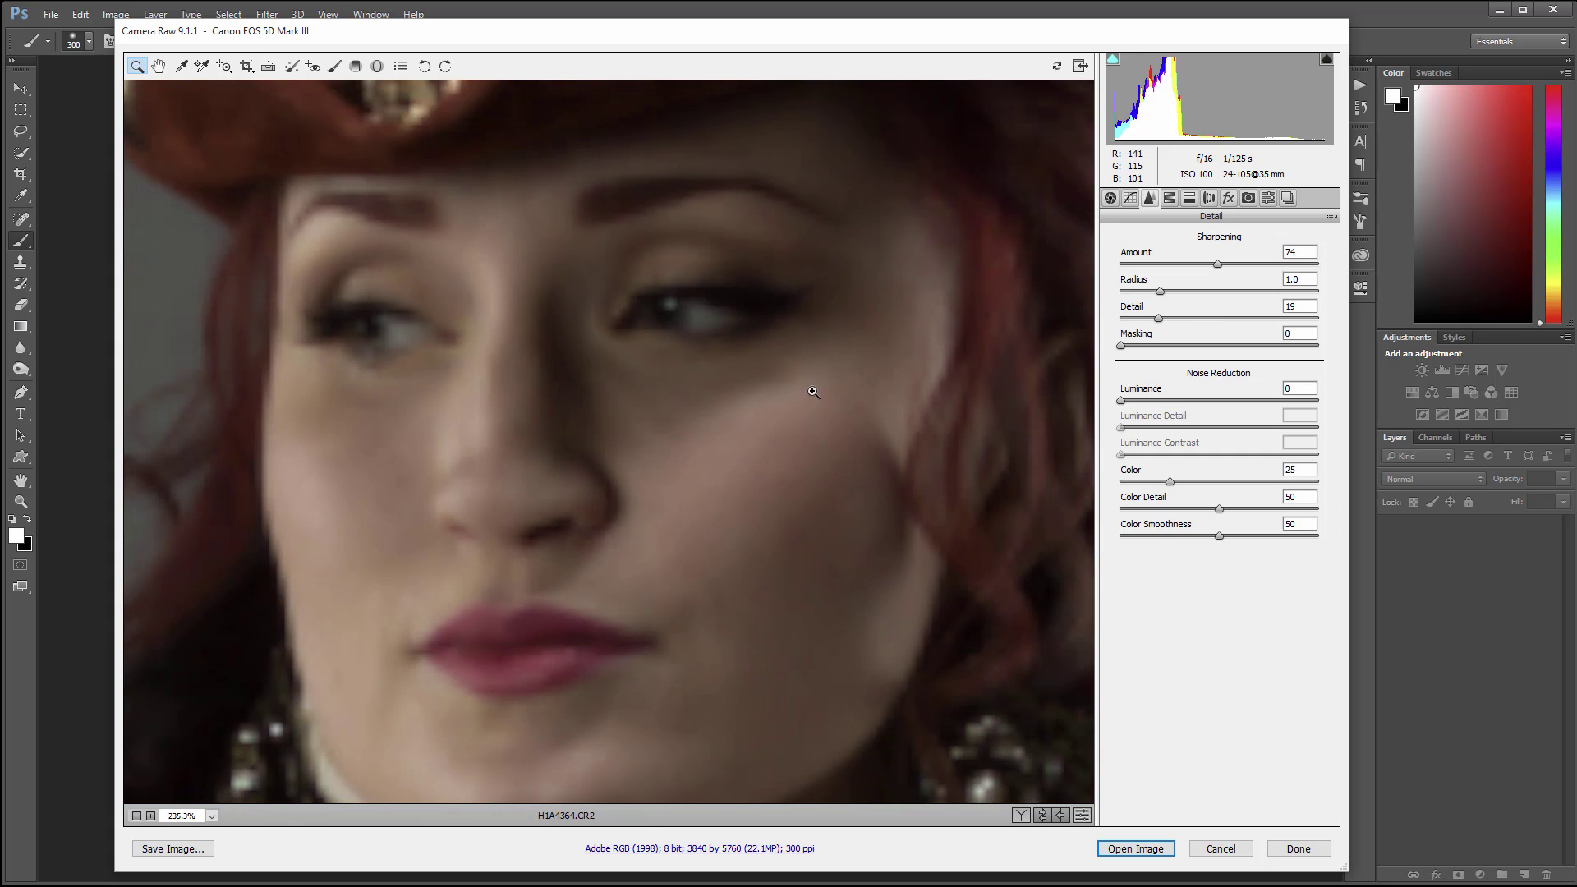
# Lower Highlights to -100 to recover the clipped area on the hat's metal ornament
pyautogui.click(1110, 198)
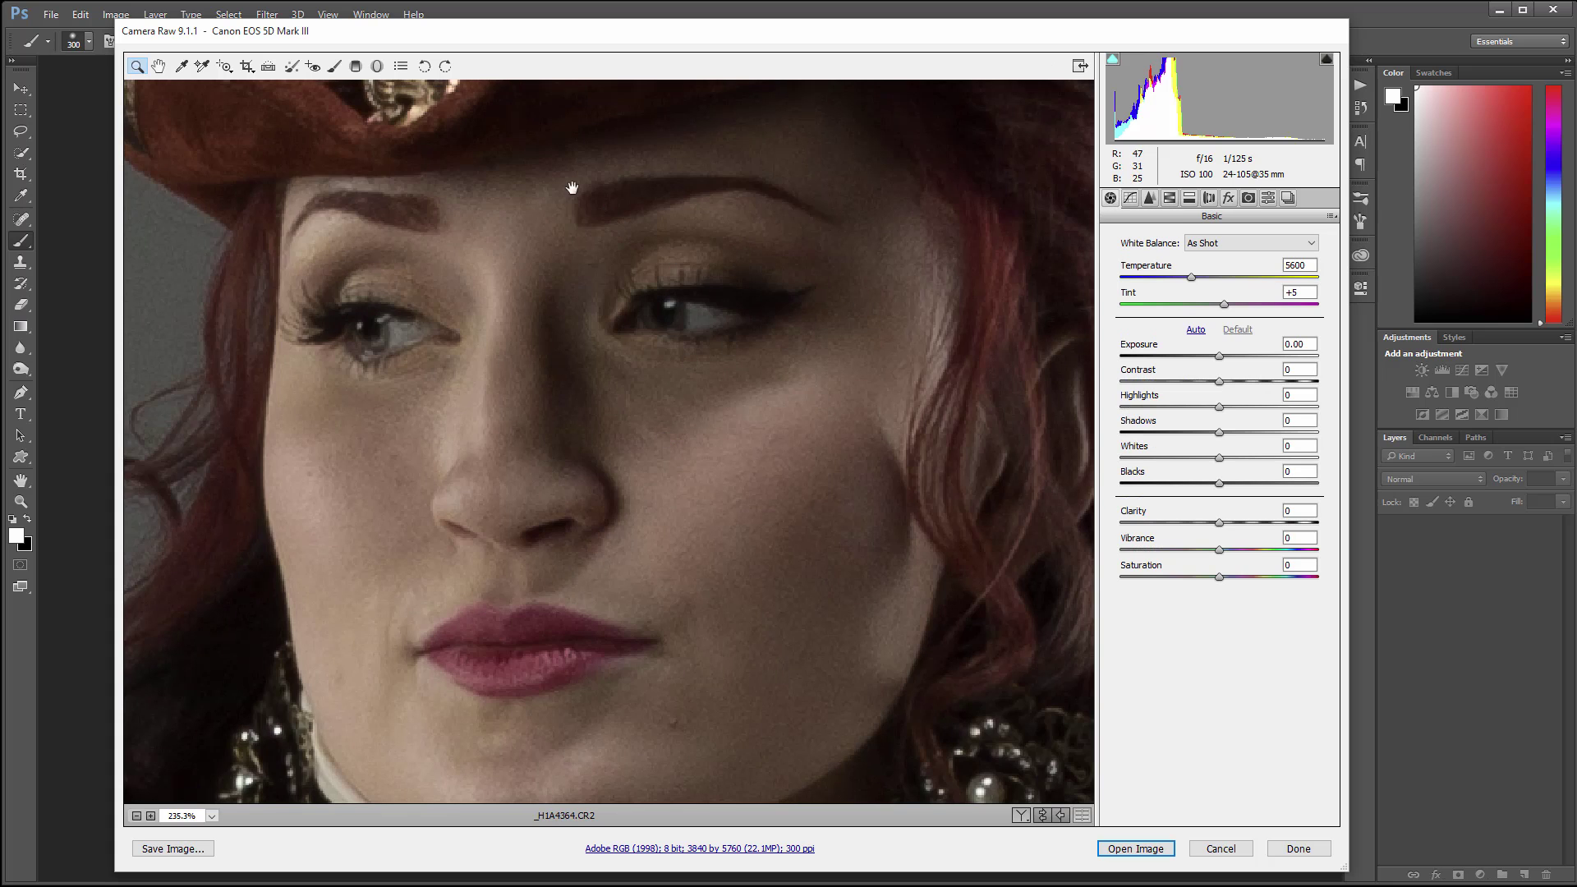
pyautogui.moveTo(564, 183); pyautogui.dragTo(679, 521)
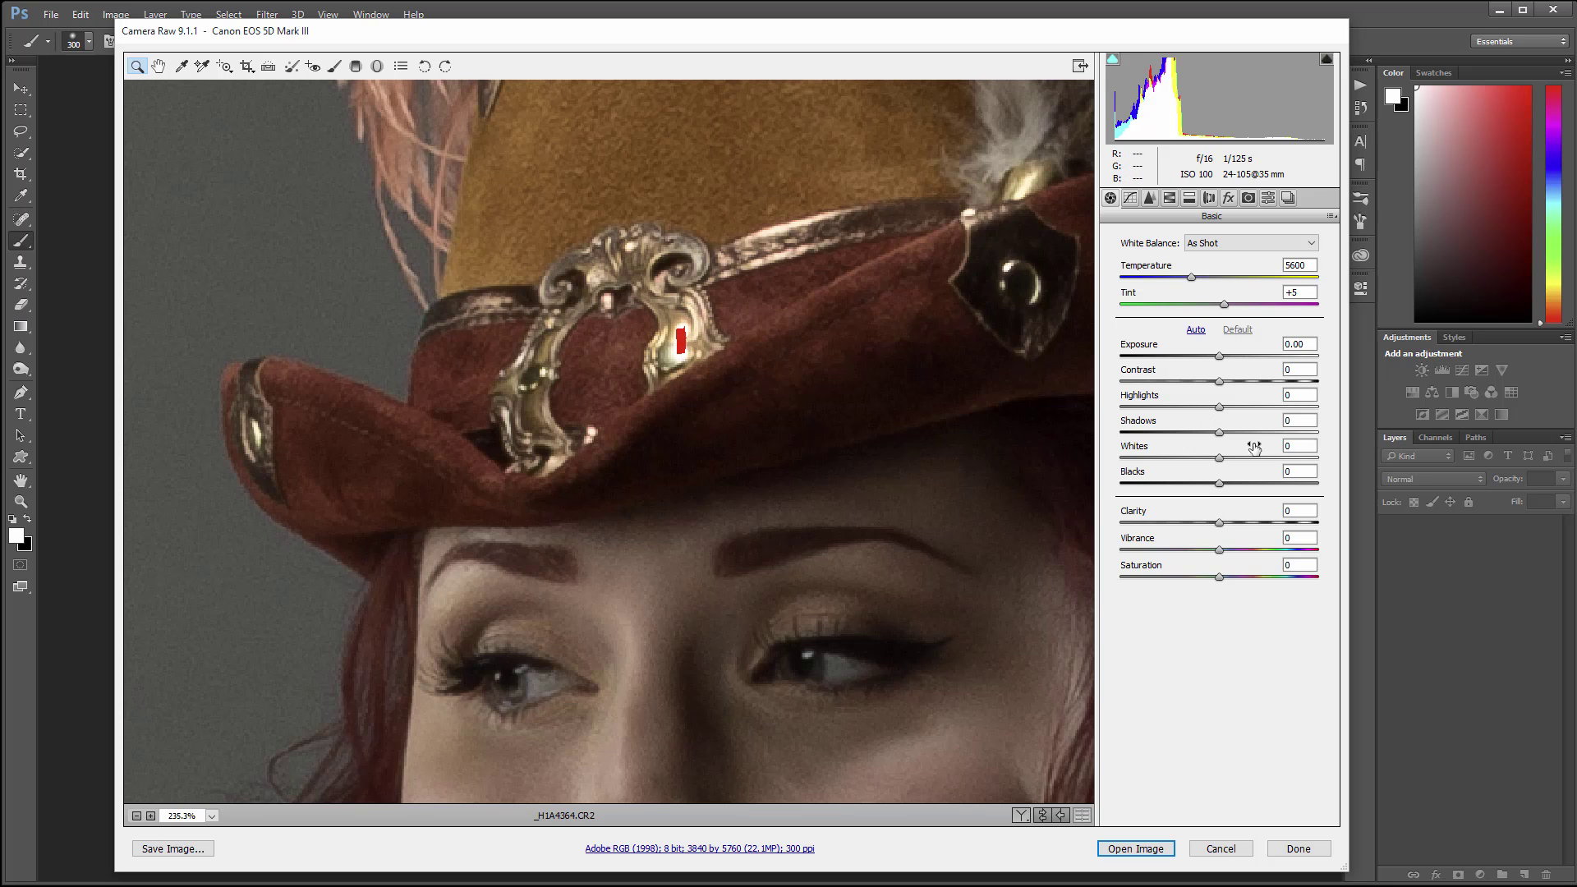
pyautogui.click(1217, 406)
pyautogui.moveTo(1157, 405); pyautogui.dragTo(1105, 405)
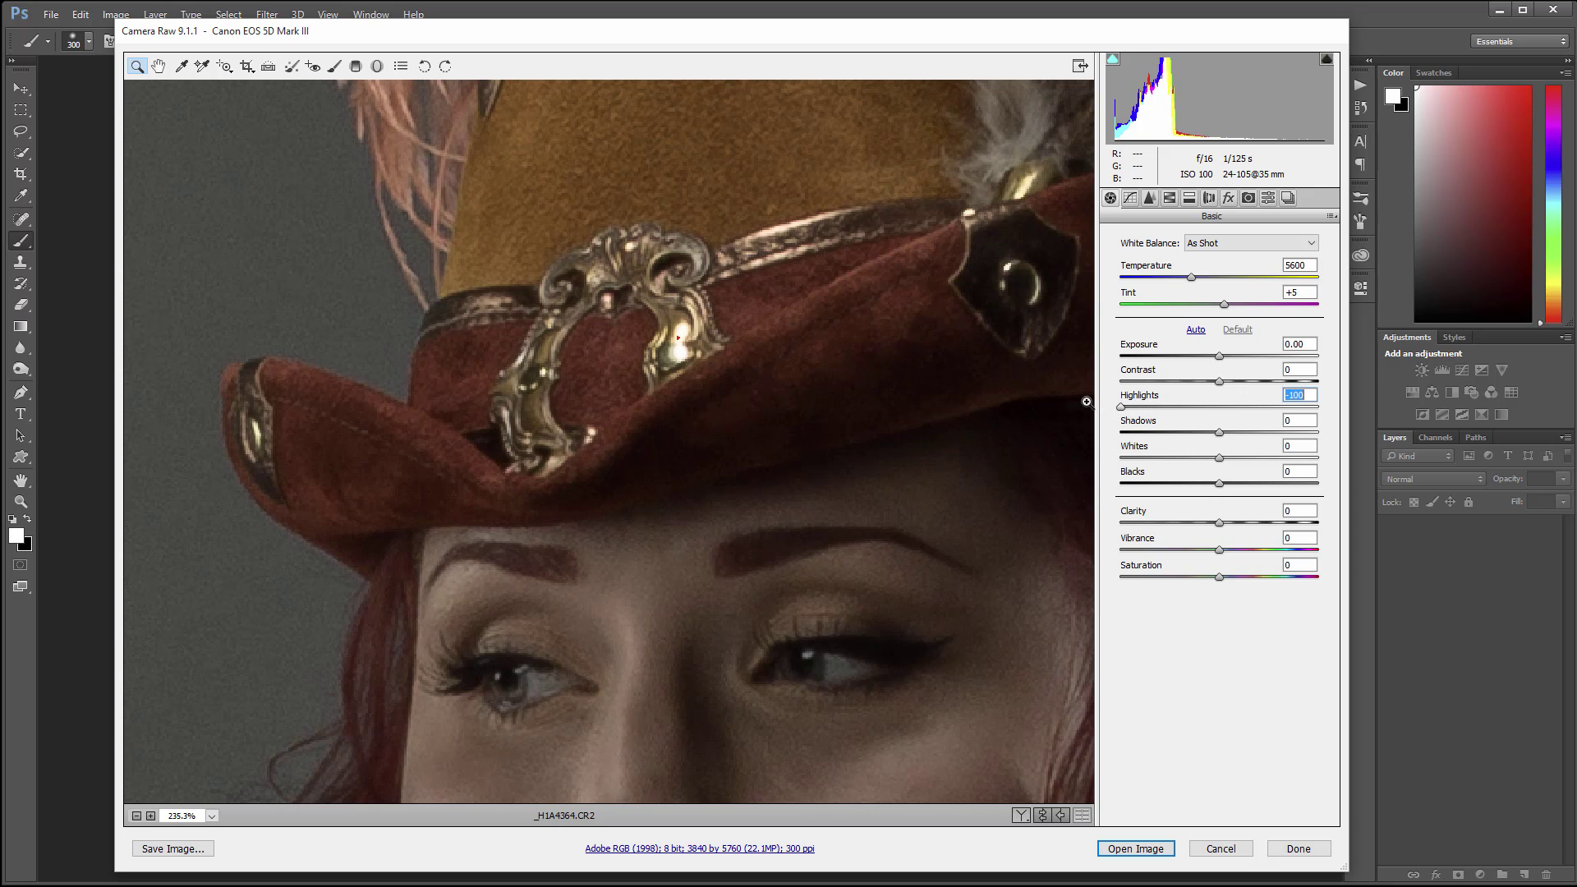
pyautogui.hotkey('ctrl', '0')
pyautogui.click(725, 457)
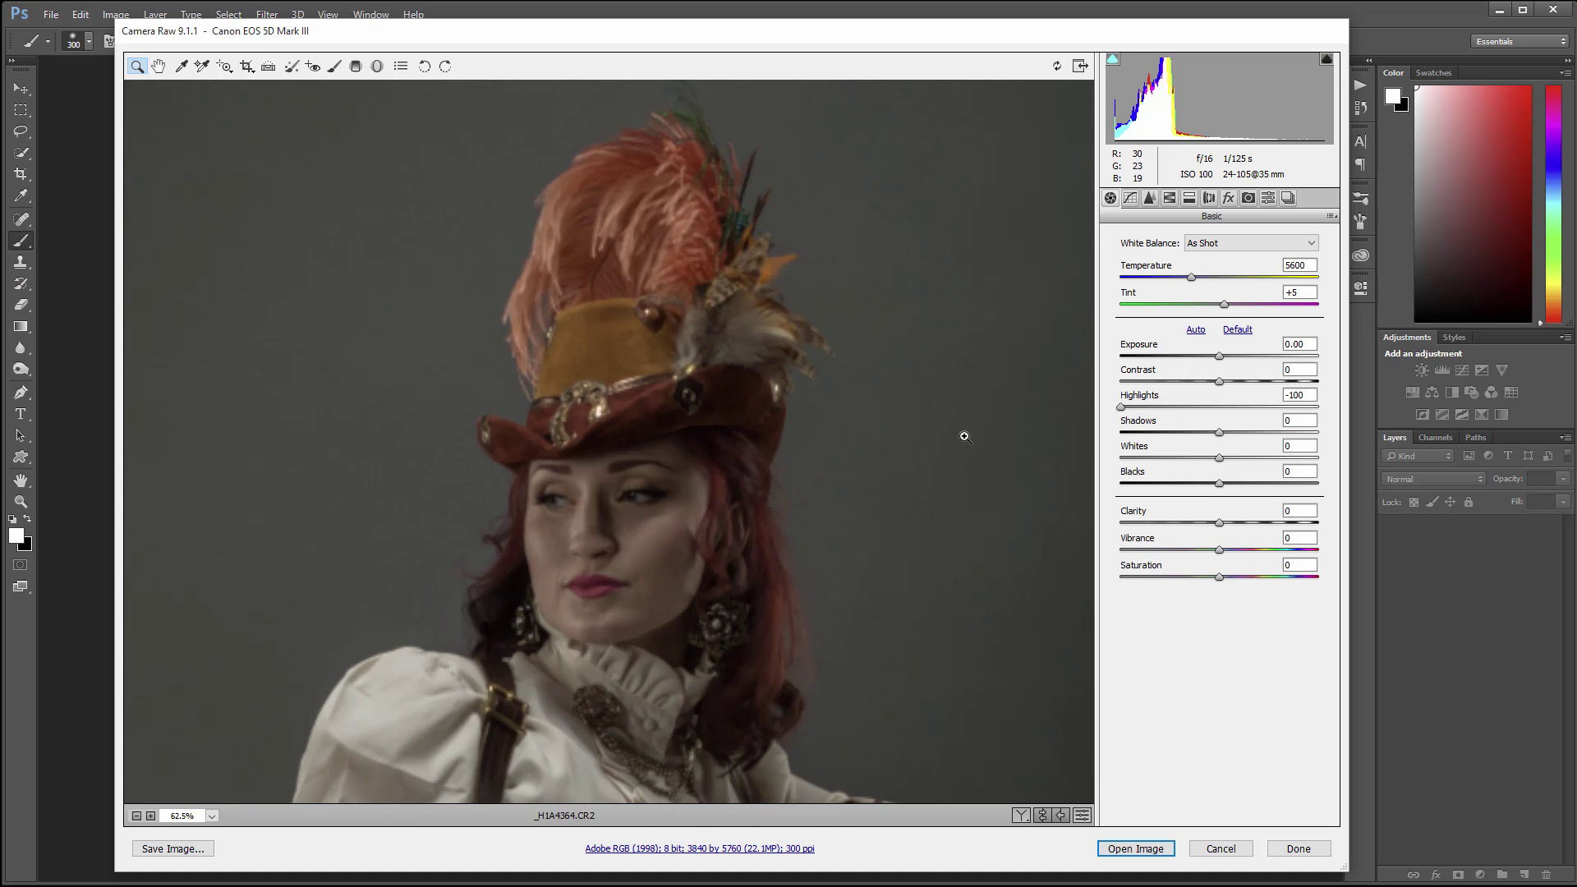
pyautogui.moveTo(1122, 406)
pyautogui.mouseDown()
pyautogui.moveTo(1214, 408)
pyautogui.moveTo(1101, 402)
pyautogui.mouseUp()
# Test a small Whites increase and reset it to 0, and raise Shadows to +31 to lift the dark fabric
pyautogui.moveTo(1220, 456); pyautogui.dragTo(1228, 457)
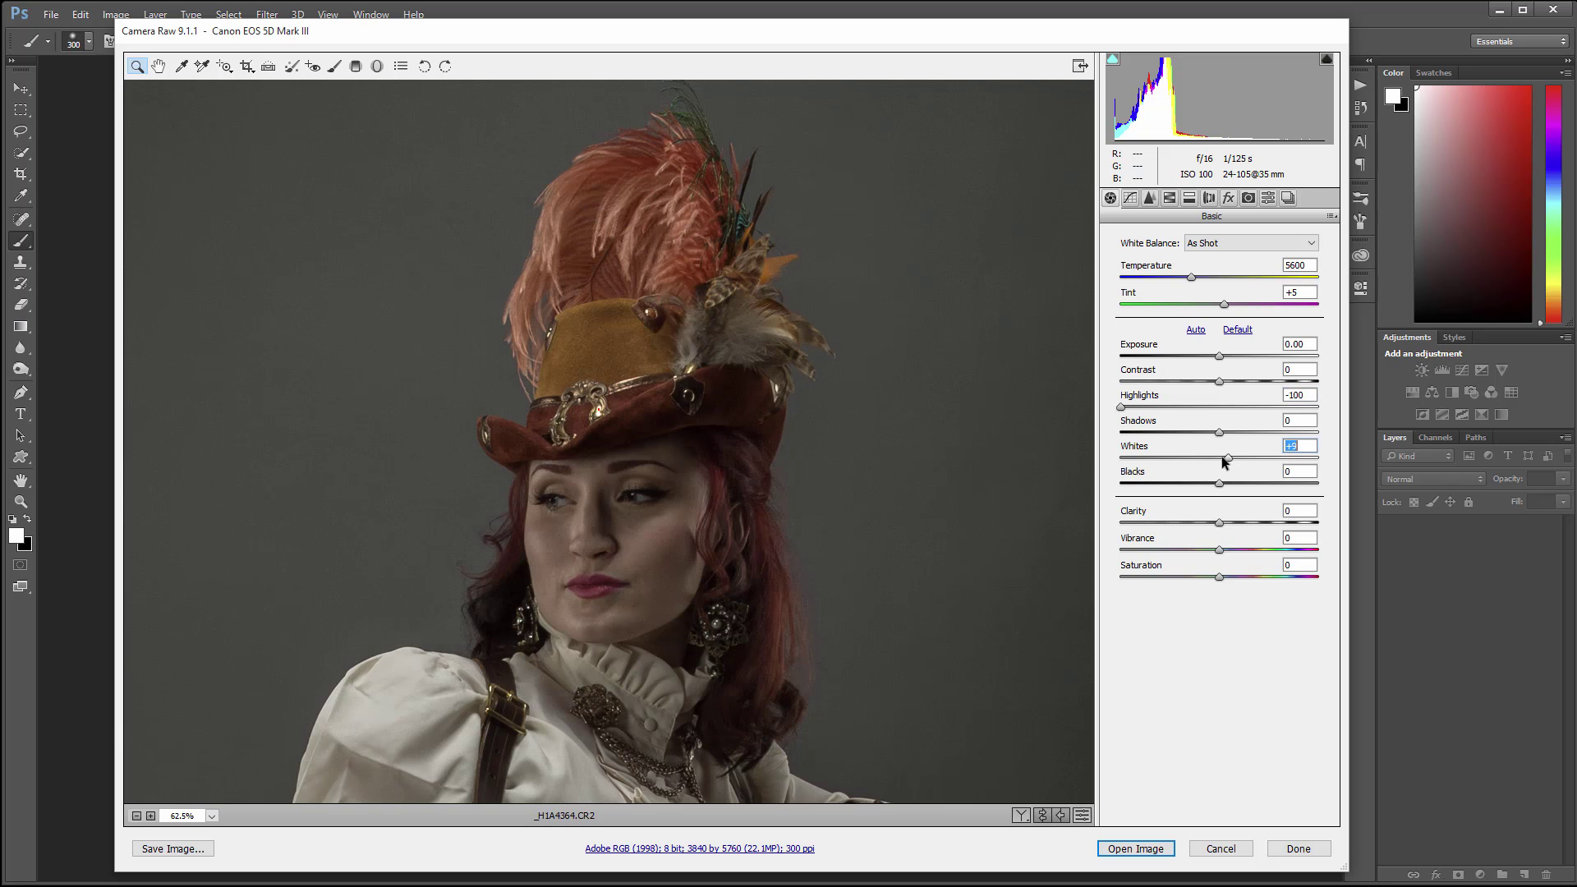
pyautogui.doubleClick(1225, 458)
pyautogui.click(1221, 433)
pyautogui.moveTo(1221, 433); pyautogui.dragTo(1249, 435)
pyautogui.scroll(-15, 739, 325)
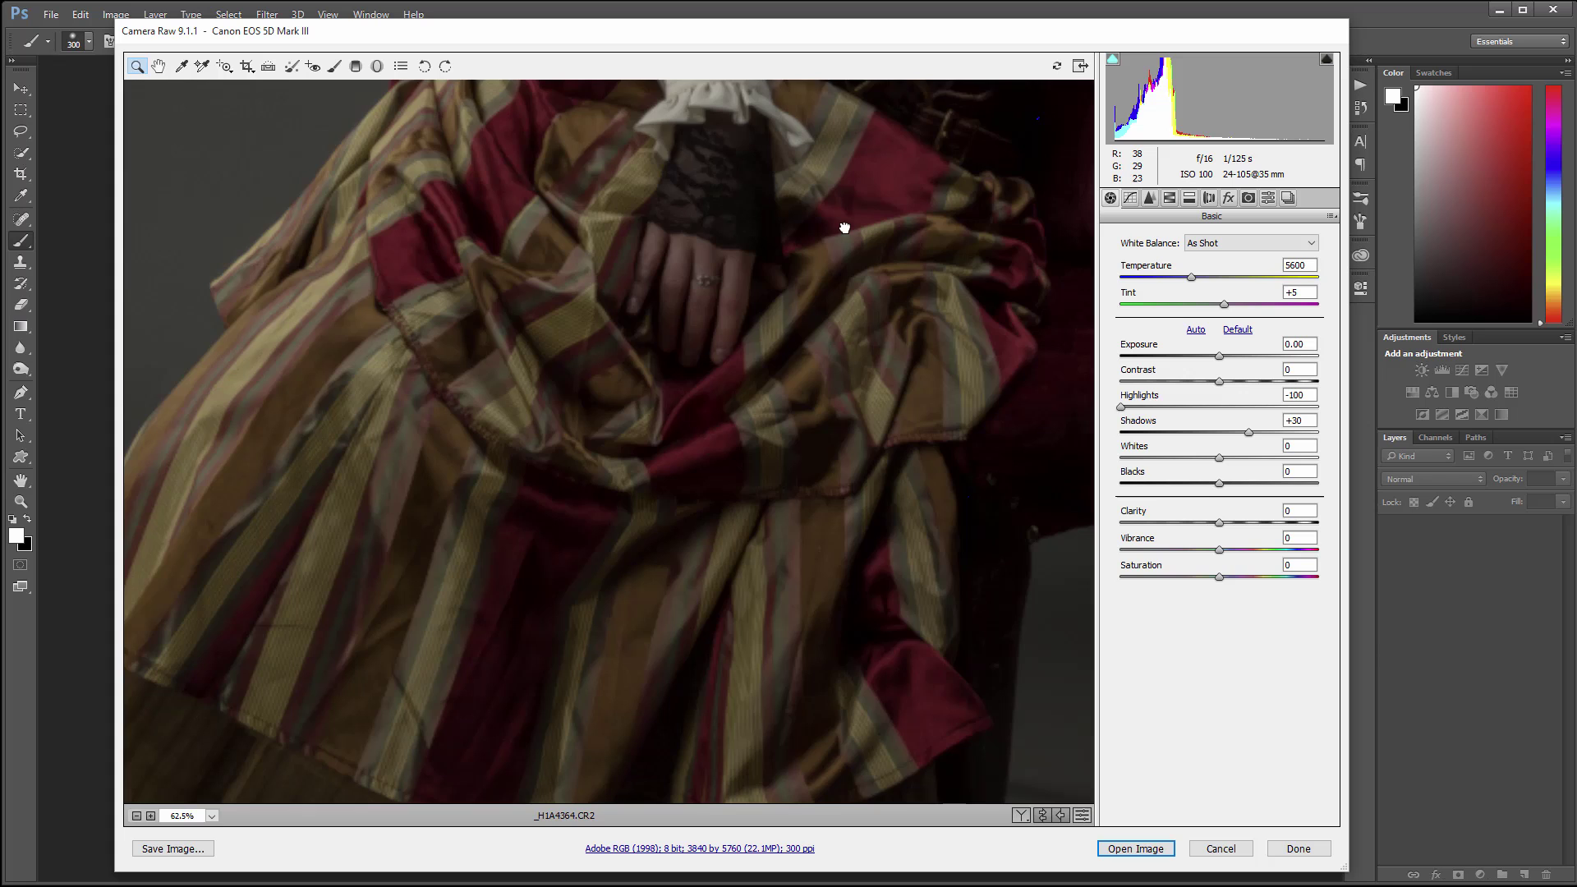
pyautogui.moveTo(642, 341); pyautogui.dragTo(739, 326)
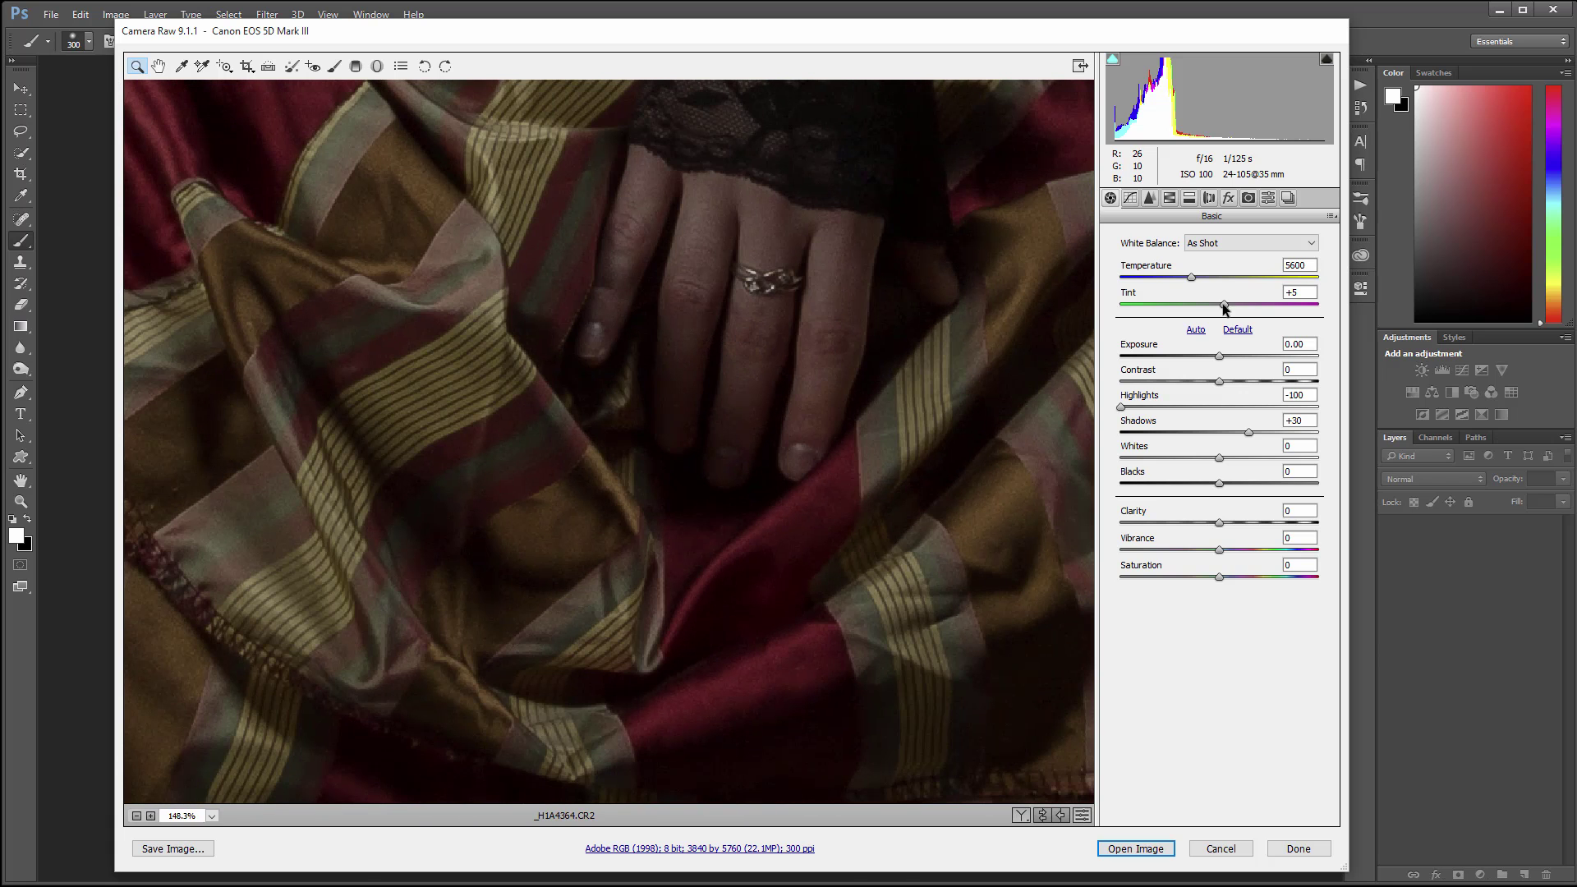
pyautogui.moveTo(1250, 433)
pyautogui.mouseDown()
pyautogui.moveTo(1330, 432)
pyautogui.moveTo(1214, 444)
pyautogui.moveTo(1344, 447)
pyautogui.moveTo(1250, 449)
pyautogui.mouseUp()
# Raise the luminance of the oranges and the yellows to +35 each
pyautogui.moveTo(845, 303); pyautogui.dragTo(801, 315)
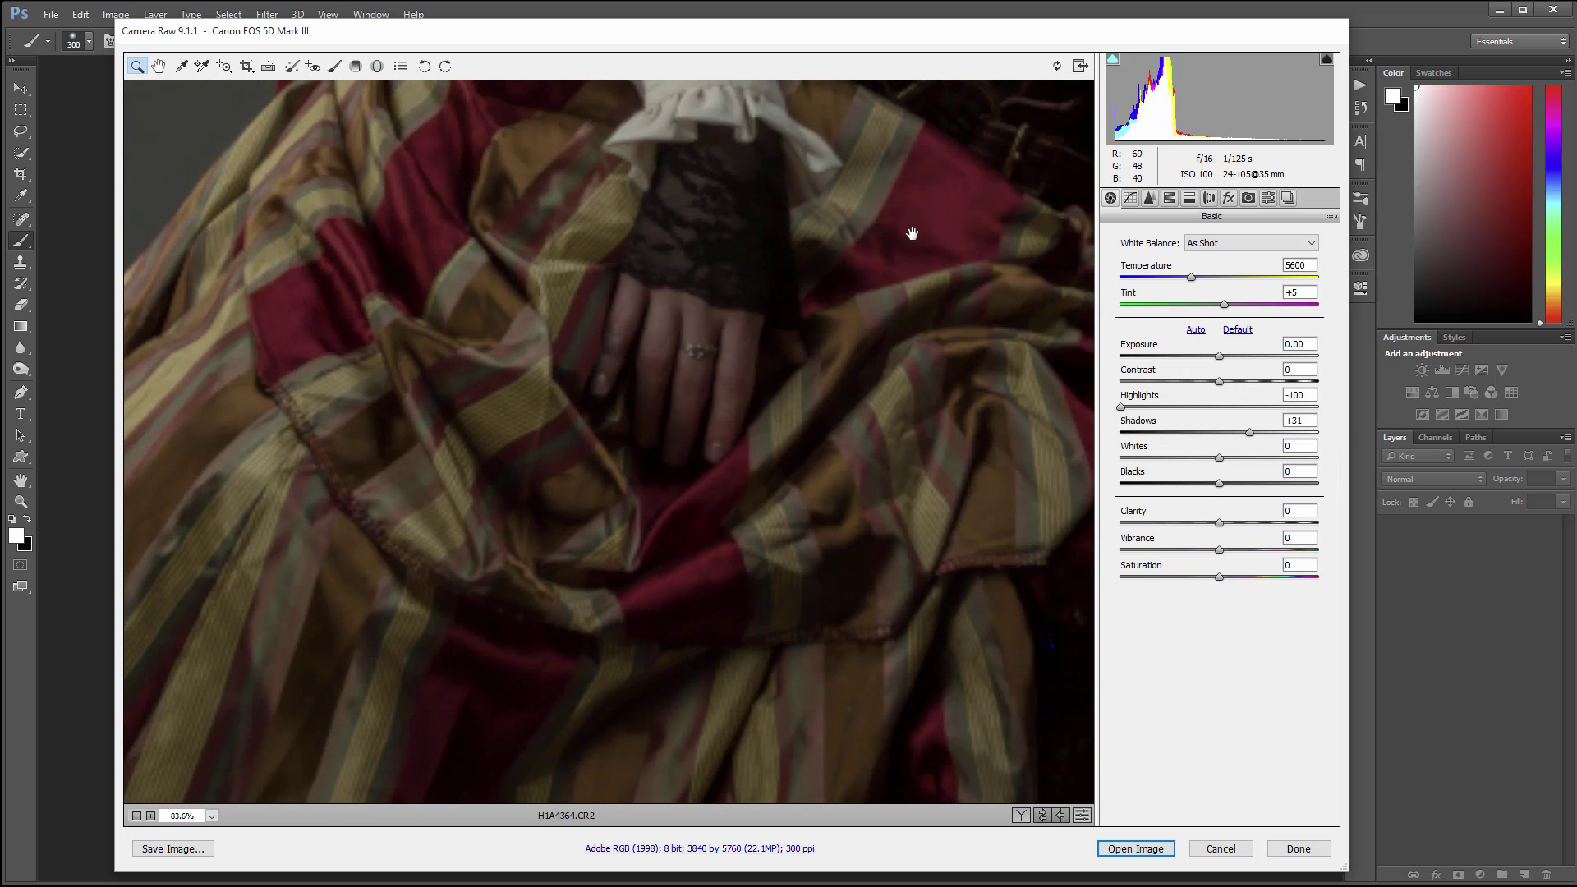
pyautogui.moveTo(909, 232); pyautogui.dragTo(838, 421)
pyautogui.moveTo(945, 94); pyautogui.dragTo(673, 679)
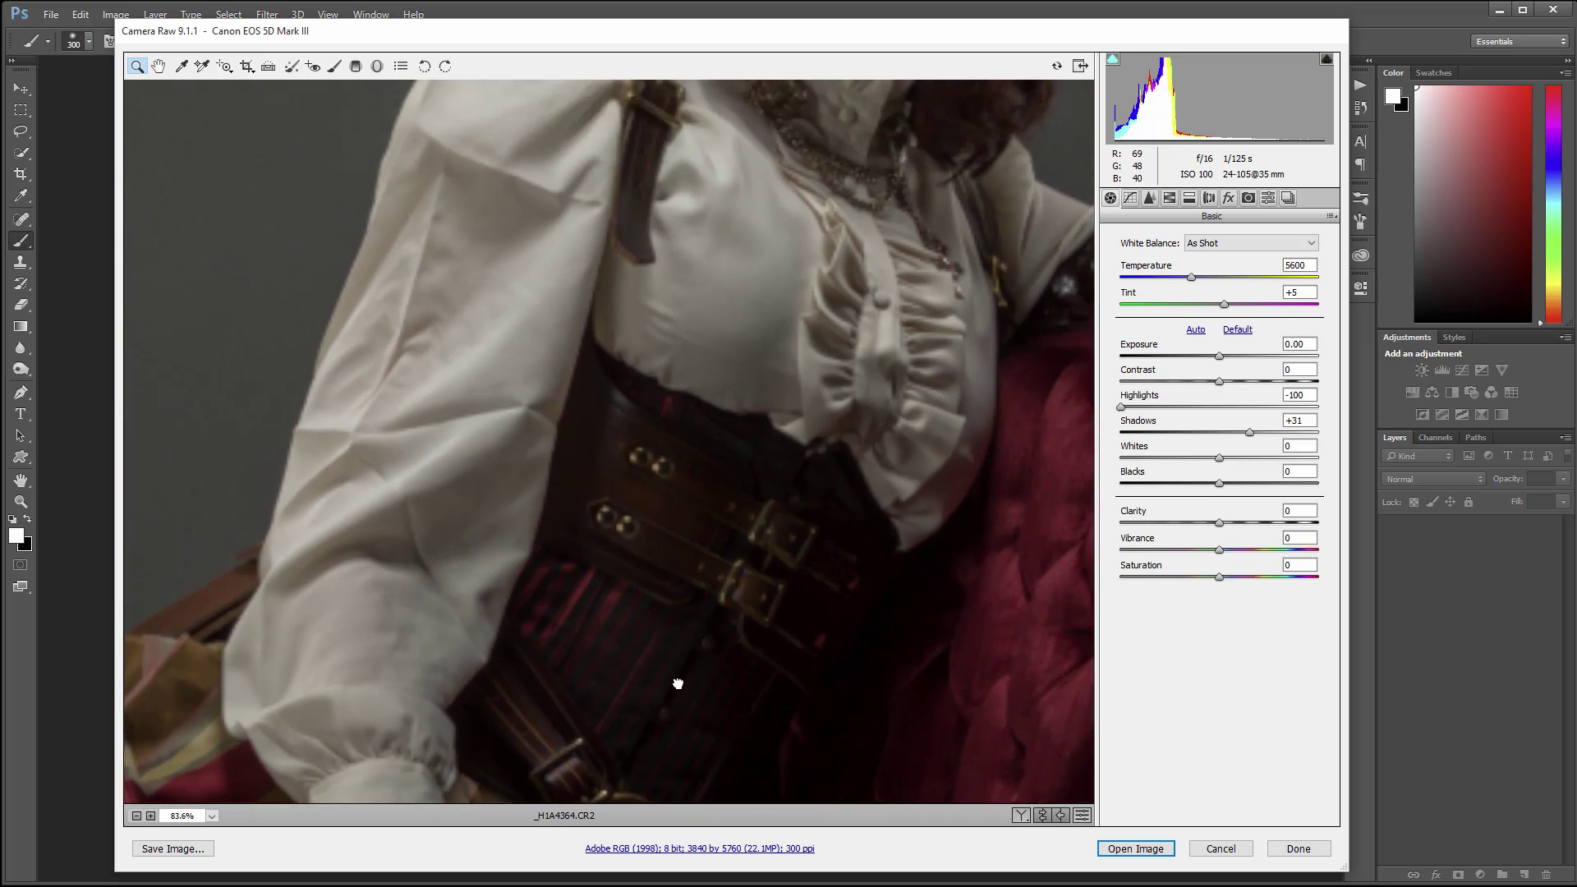
pyautogui.moveTo(764, 123); pyautogui.dragTo(765, 604)
pyautogui.moveTo(817, 433); pyautogui.dragTo(775, 465)
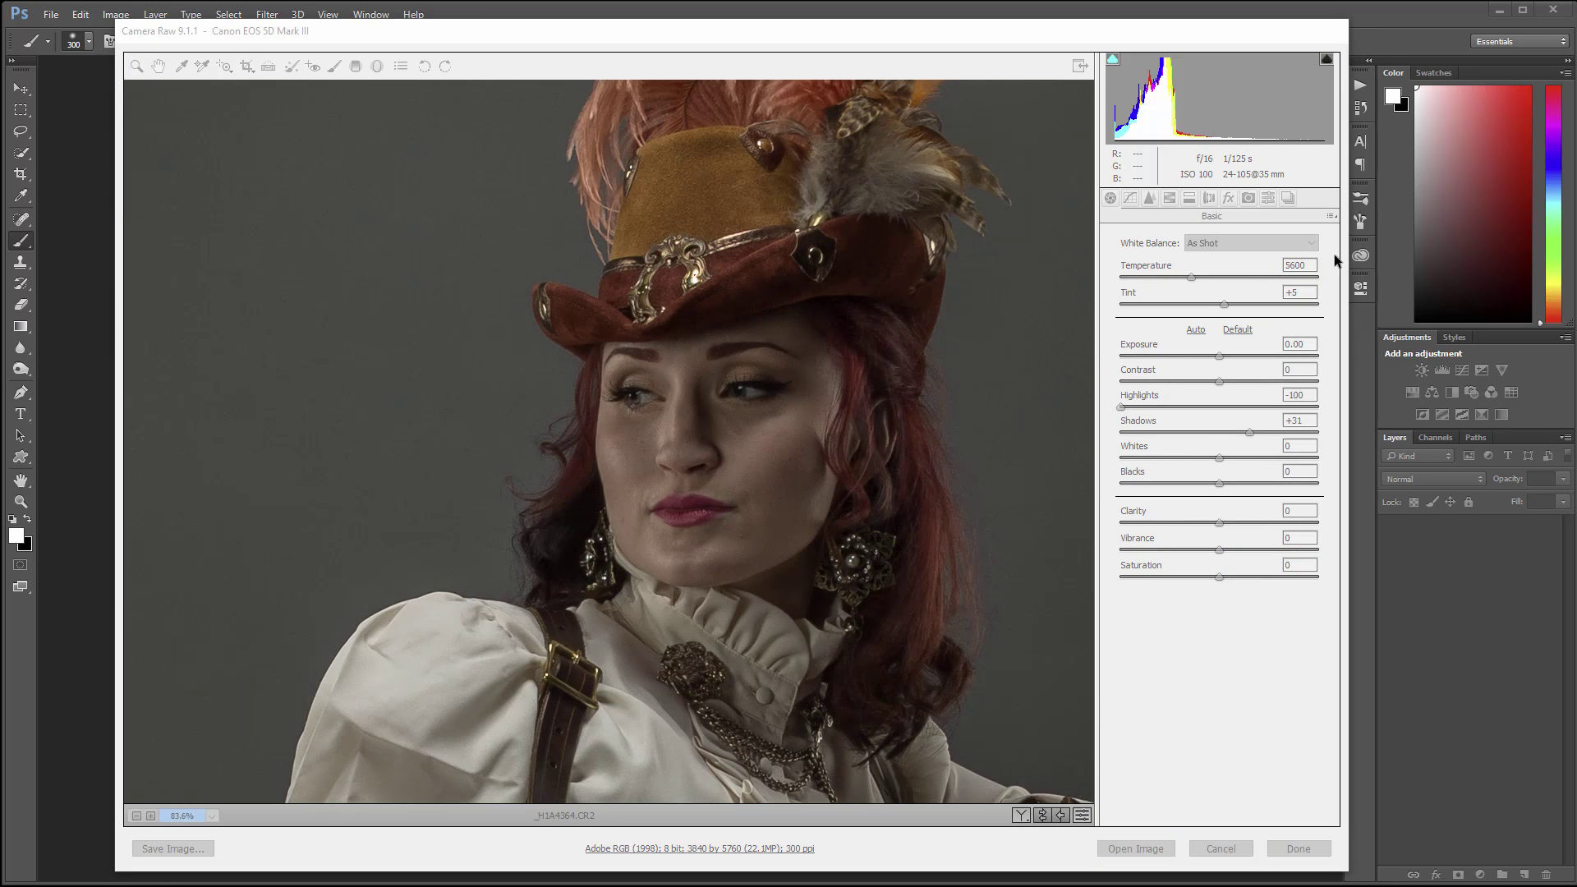
pyautogui.click(1106, 226)
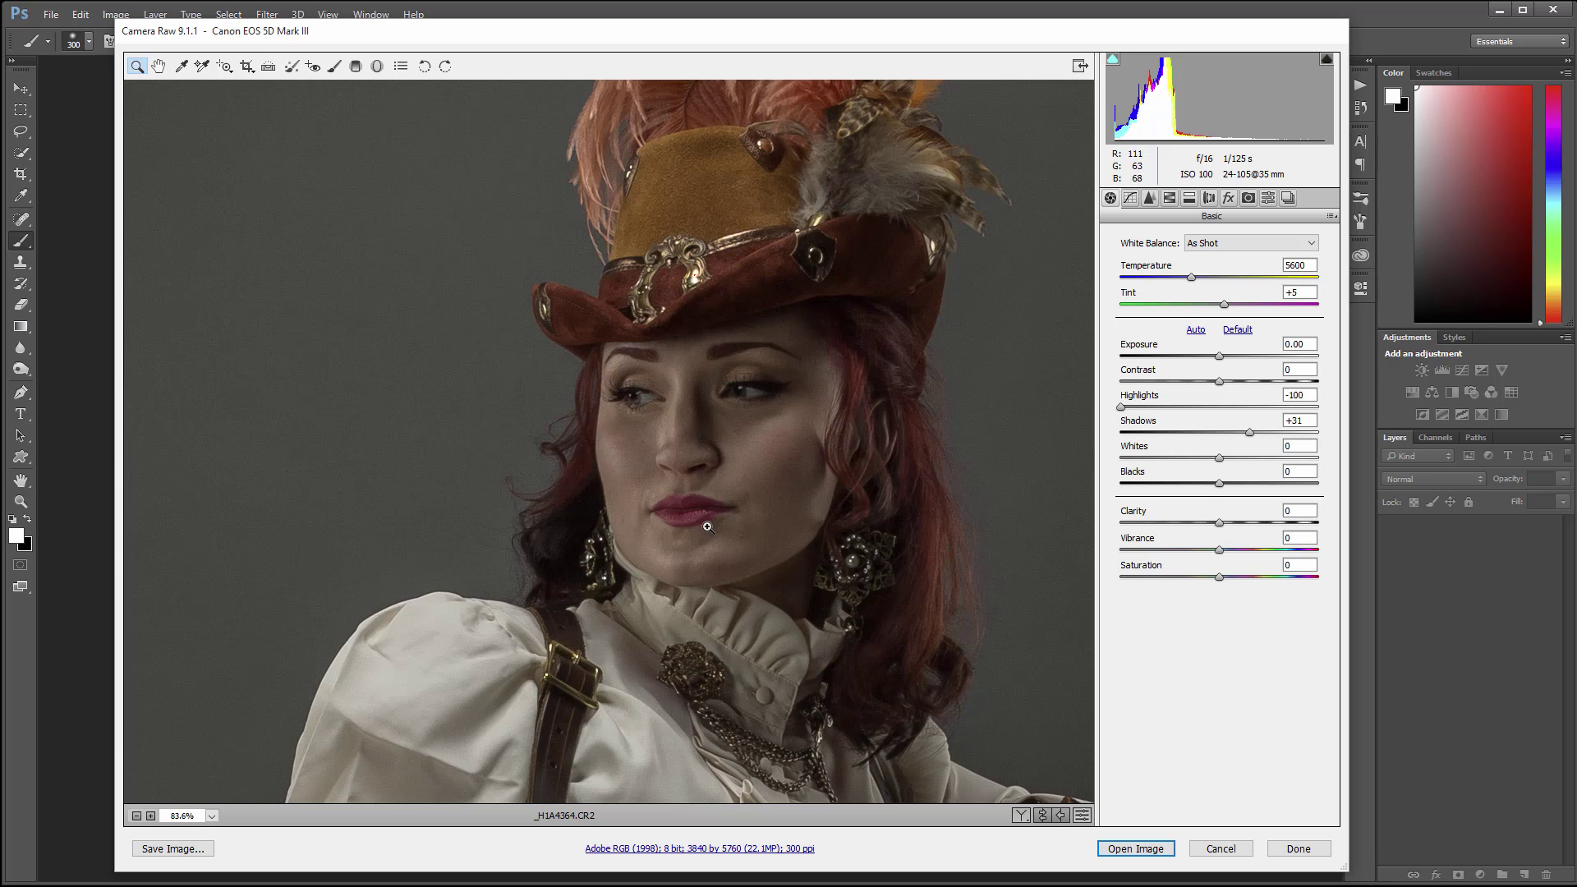
pyautogui.click(1169, 198)
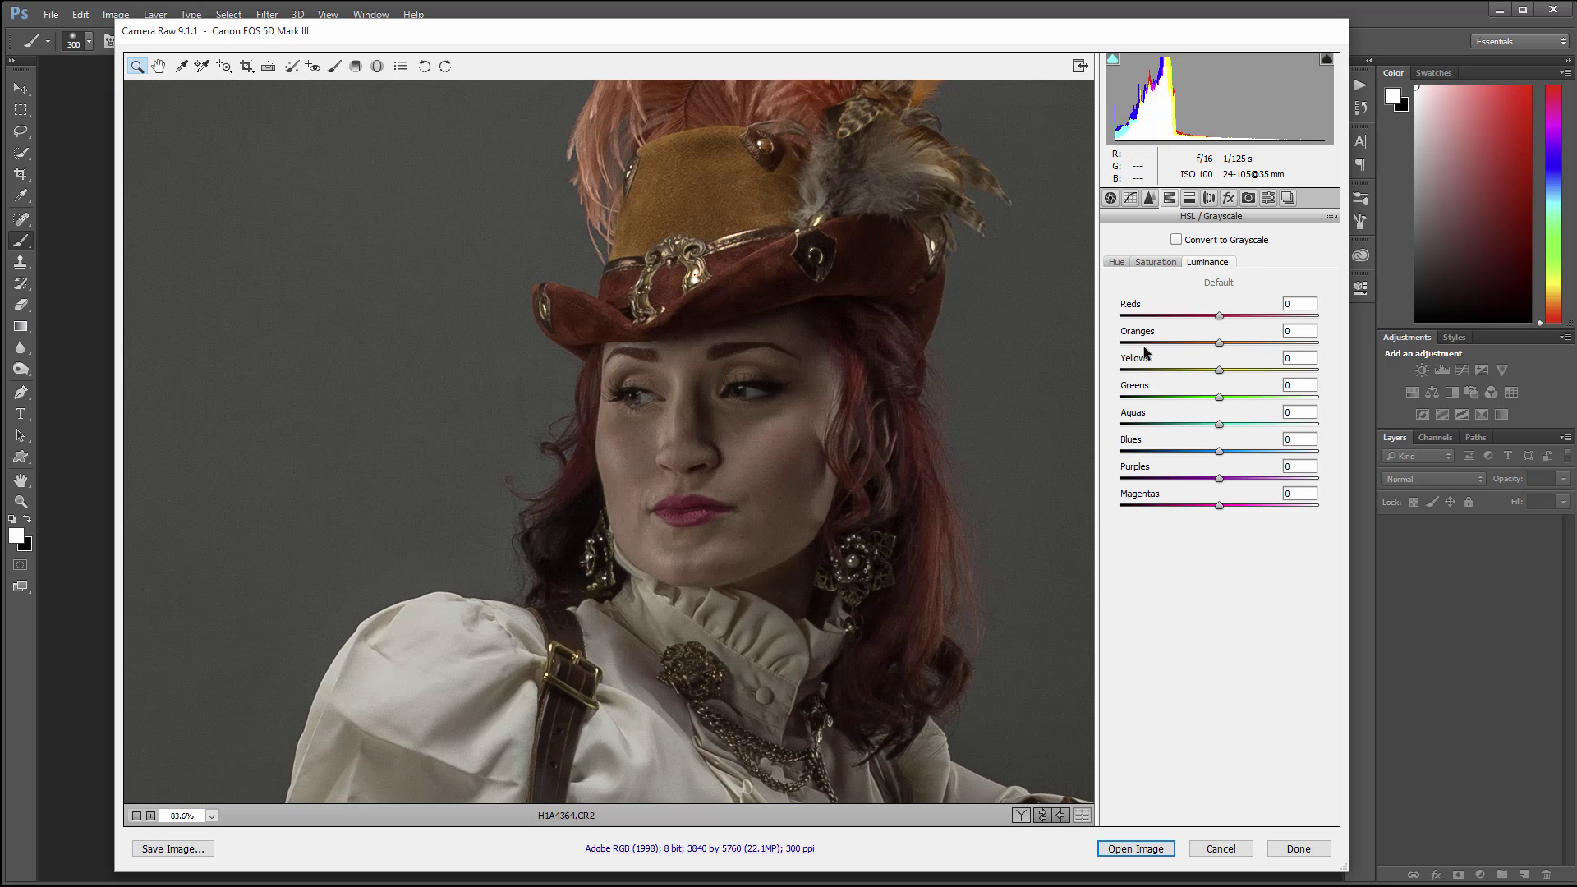
pyautogui.moveTo(1221, 345); pyautogui.dragTo(1278, 340)
pyautogui.moveTo(1317, 342); pyautogui.dragTo(1253, 369)
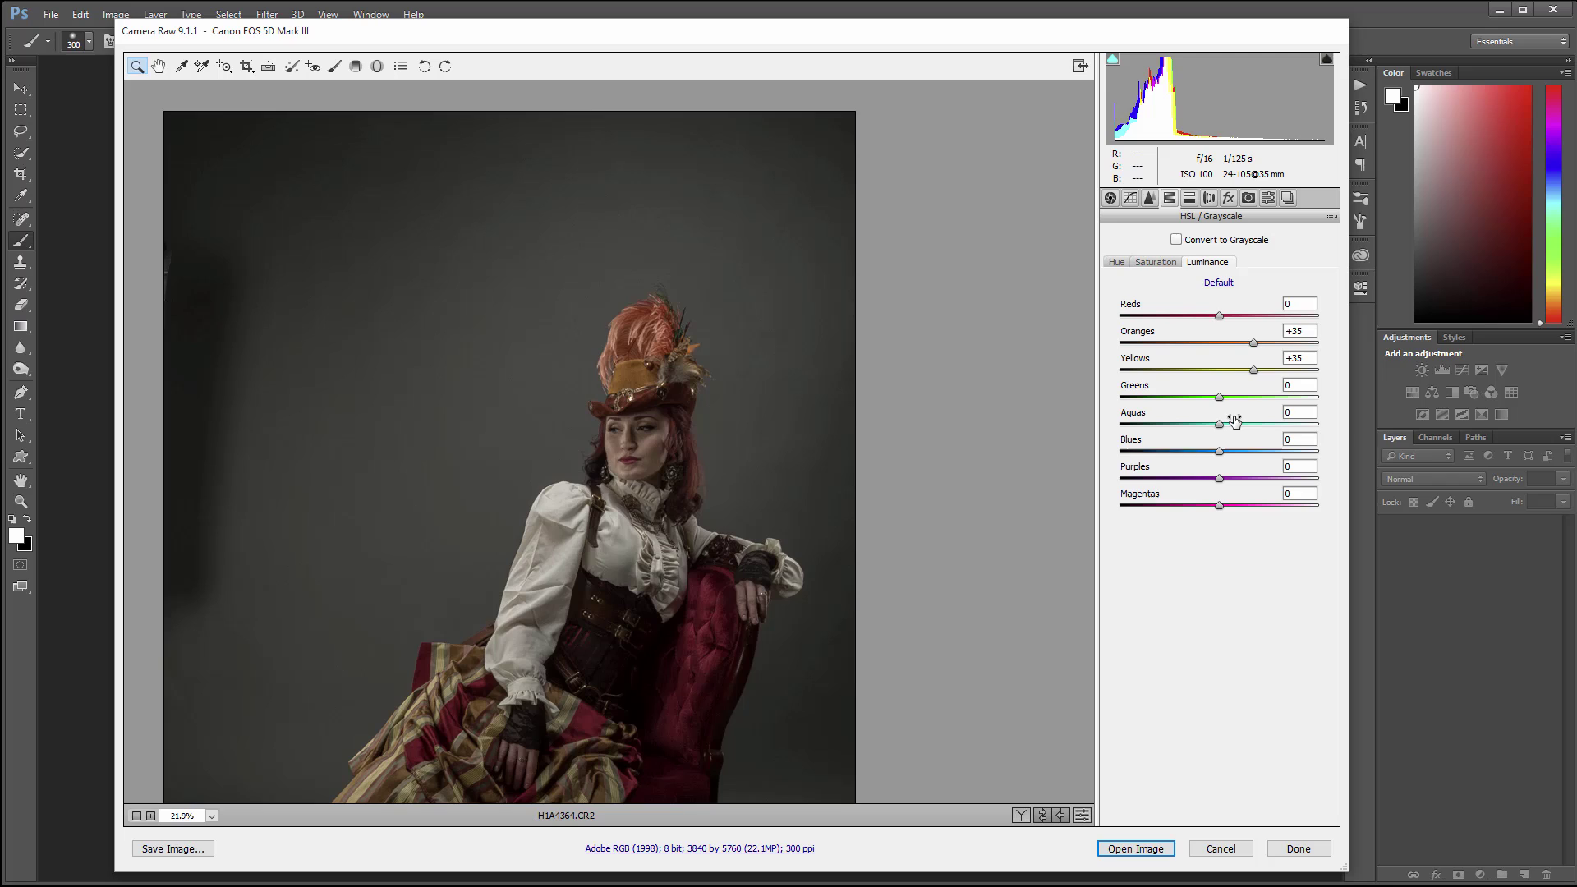
# Set the luminance to -14 for reds, +58 oranges, +48 yellows, -5 aquas, -1 blues, +18 purples and +34 magentas
pyautogui.click(1221, 425)
pyautogui.moveTo(1221, 424); pyautogui.dragTo(1130, 451)
pyautogui.moveTo(1232, 457); pyautogui.dragTo(1219, 453)
pyautogui.moveTo(1221, 317)
pyautogui.mouseDown()
pyautogui.moveTo(1326, 303)
pyautogui.moveTo(1160, 306)
pyautogui.moveTo(1208, 314)
pyautogui.mouseUp()
pyautogui.moveTo(1221, 505)
pyautogui.mouseDown()
pyautogui.moveTo(1305, 503)
pyautogui.moveTo(1216, 504)
pyautogui.moveTo(1260, 505)
pyautogui.moveTo(1168, 479)
pyautogui.moveTo(1236, 480)
pyautogui.mouseUp()
pyautogui.moveTo(1254, 342)
pyautogui.mouseDown()
pyautogui.moveTo(1328, 337)
pyautogui.moveTo(1282, 343)
pyautogui.moveTo(1256, 369)
pyautogui.moveTo(1276, 344)
pyautogui.mouseUp()
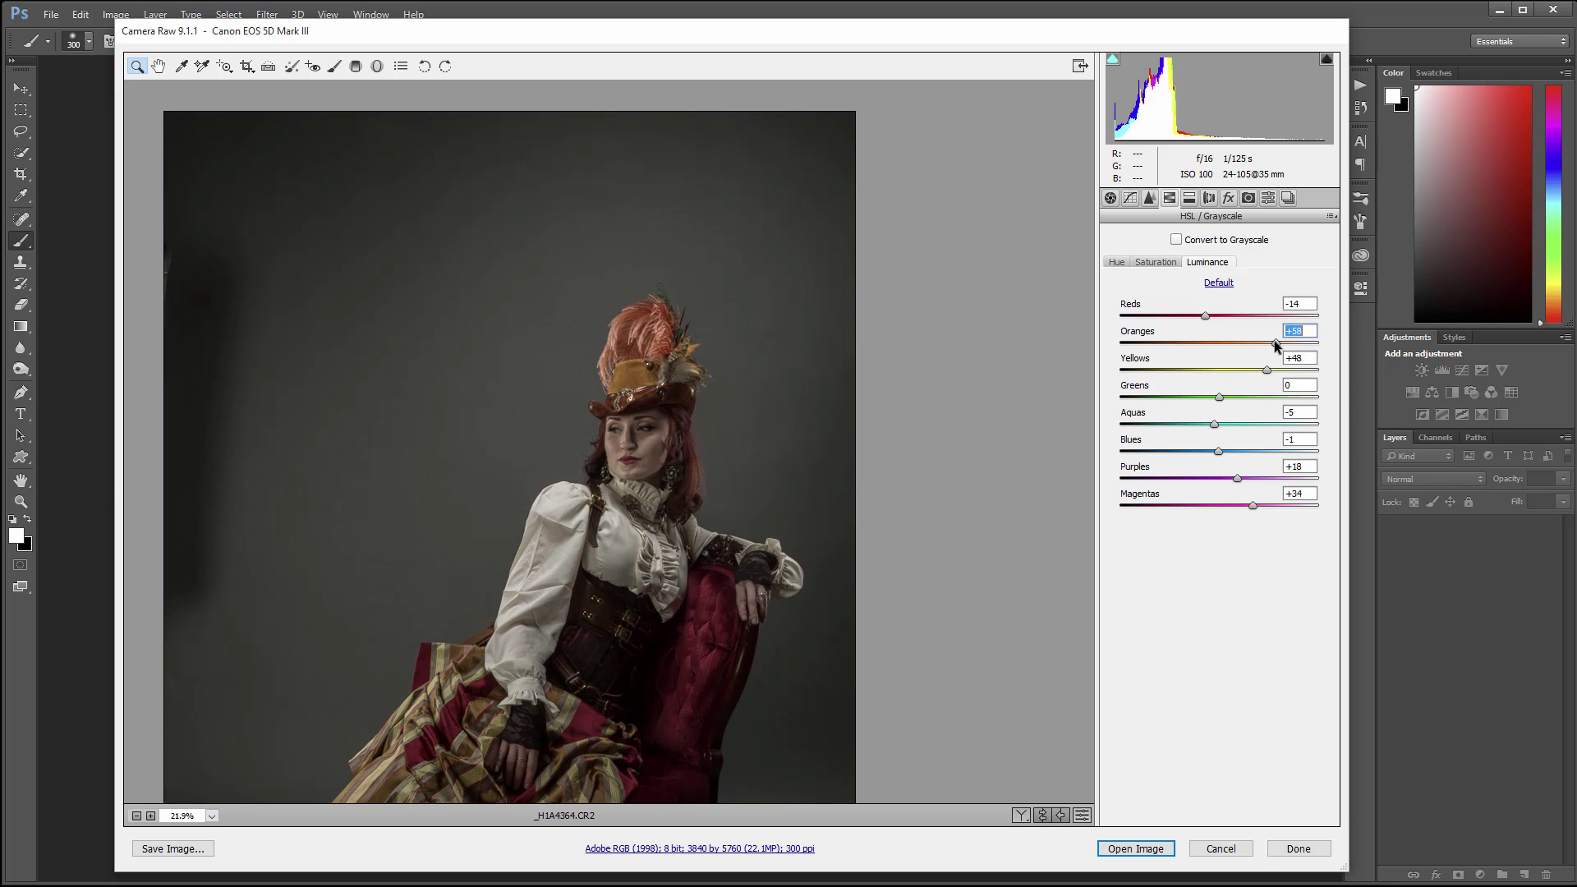
# Set Highlights to -93 in the basic adjustments and check the result on the model's face
pyautogui.click(1110, 198)
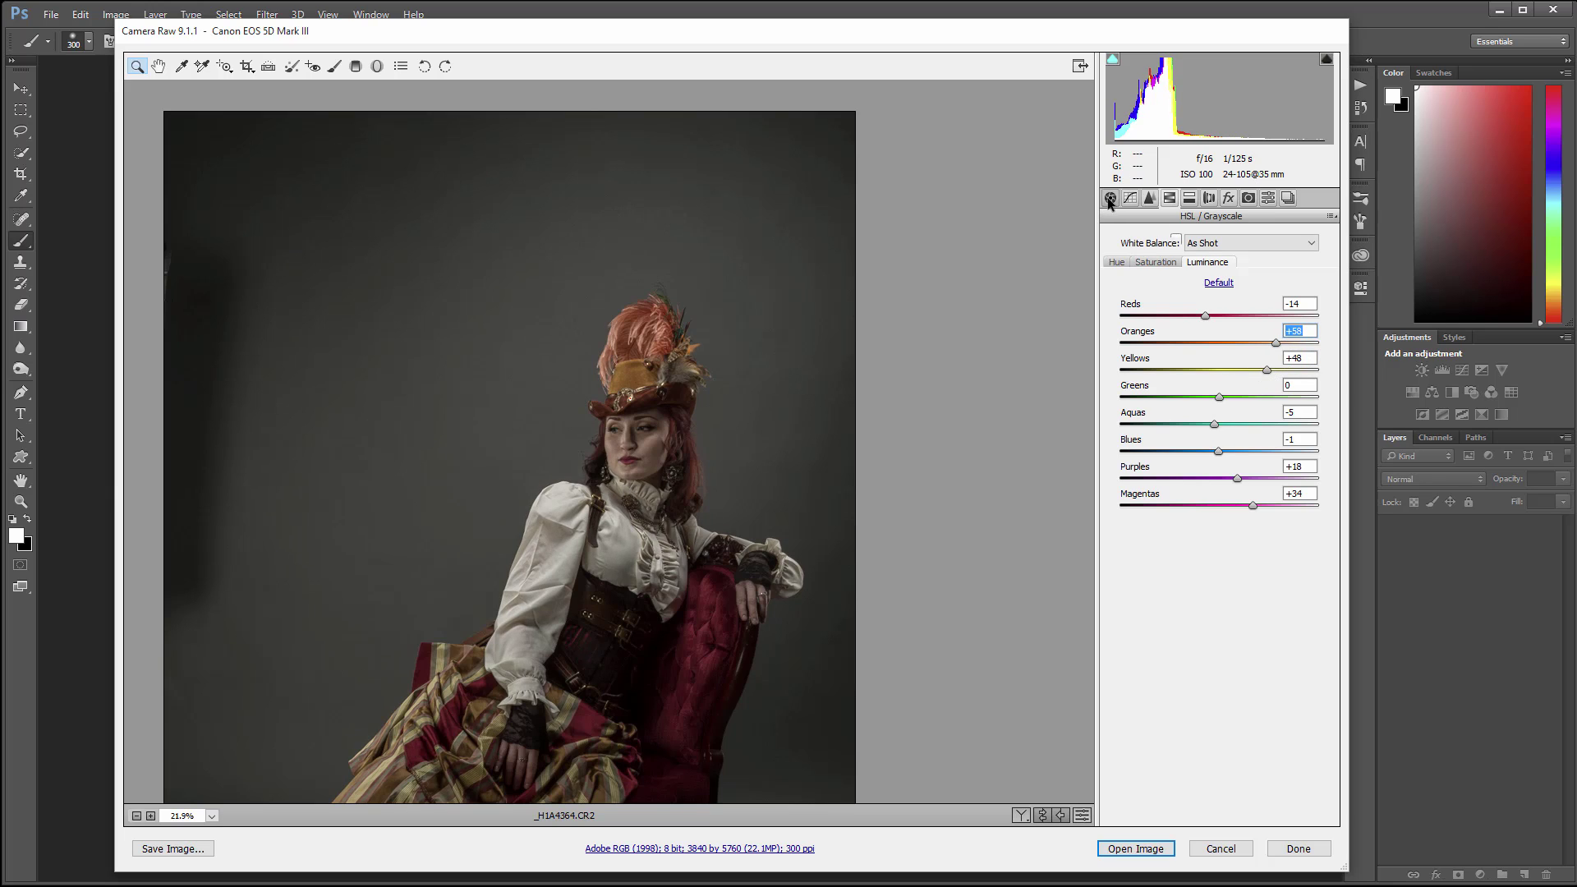
pyautogui.moveTo(1122, 407)
pyautogui.mouseDown()
pyautogui.moveTo(1244, 404)
pyautogui.moveTo(1106, 402)
pyautogui.moveTo(1122, 406)
pyautogui.mouseUp()
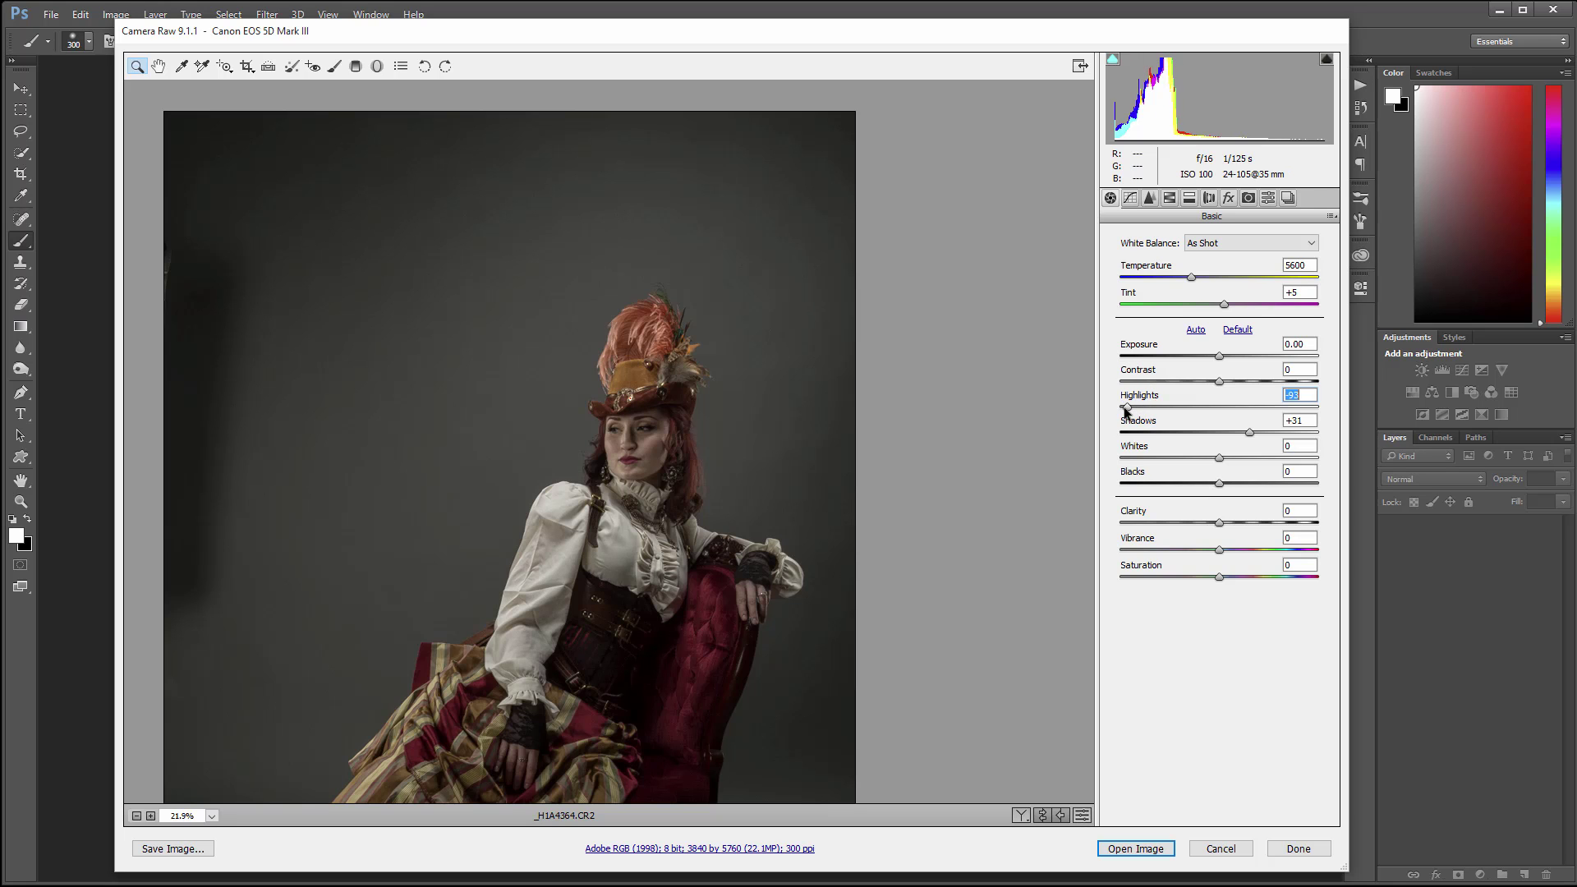
pyautogui.moveTo(572, 355); pyautogui.dragTo(645, 387)
pyautogui.scroll(-3, 763, 459)
pyautogui.moveTo(824, 441); pyautogui.dragTo(863, 459)
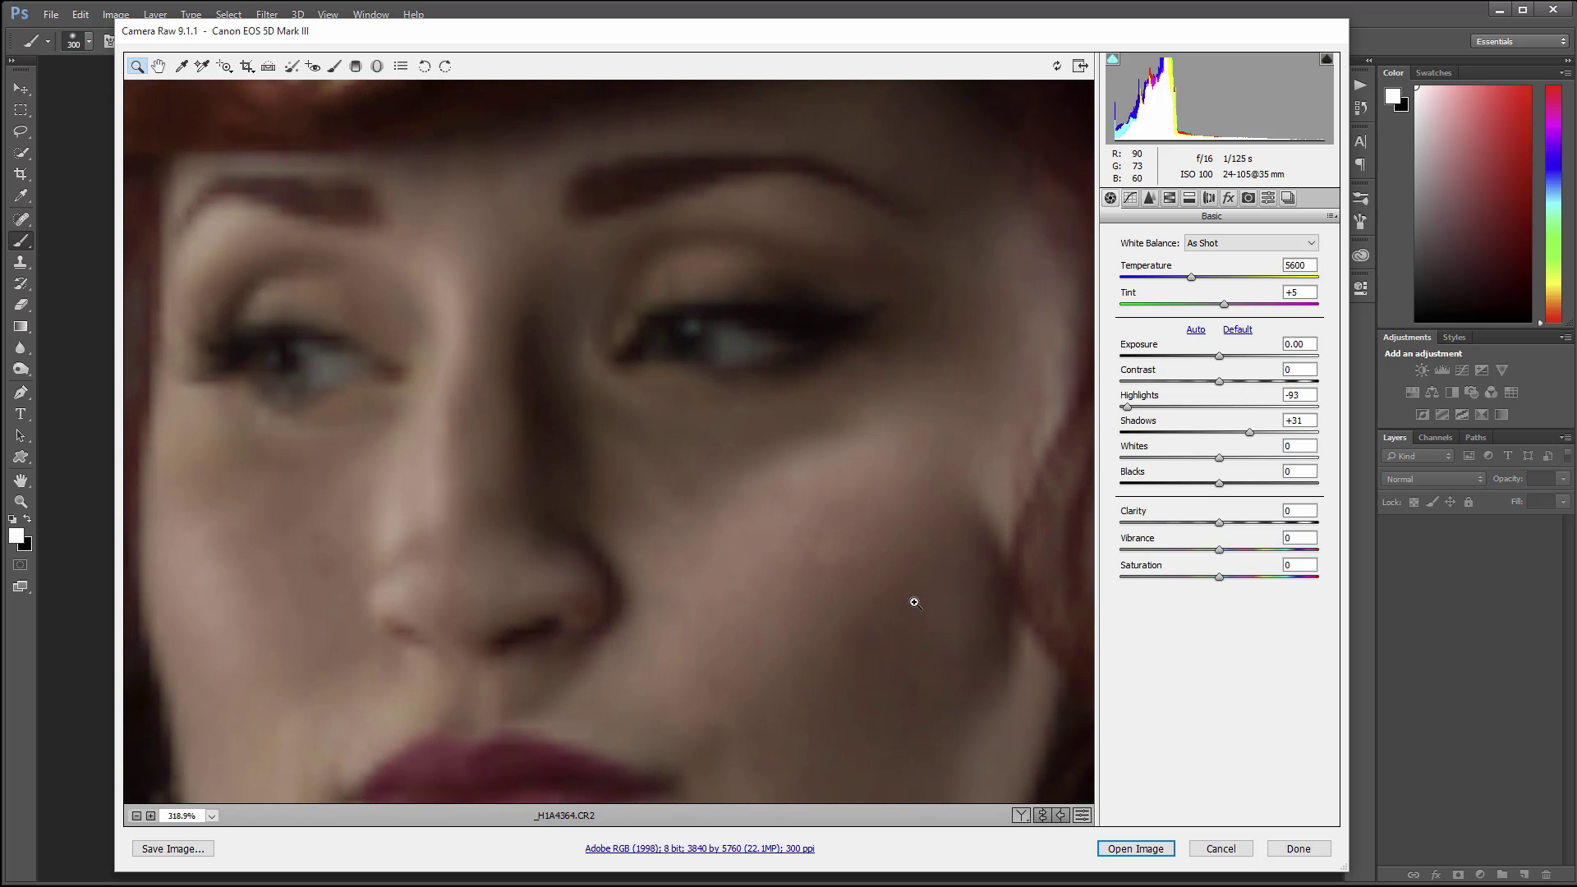
# Set luminance noise reduction to 12 and Color Detail to 45, and slightly raise Color Smoothness
pyautogui.click(1151, 200)
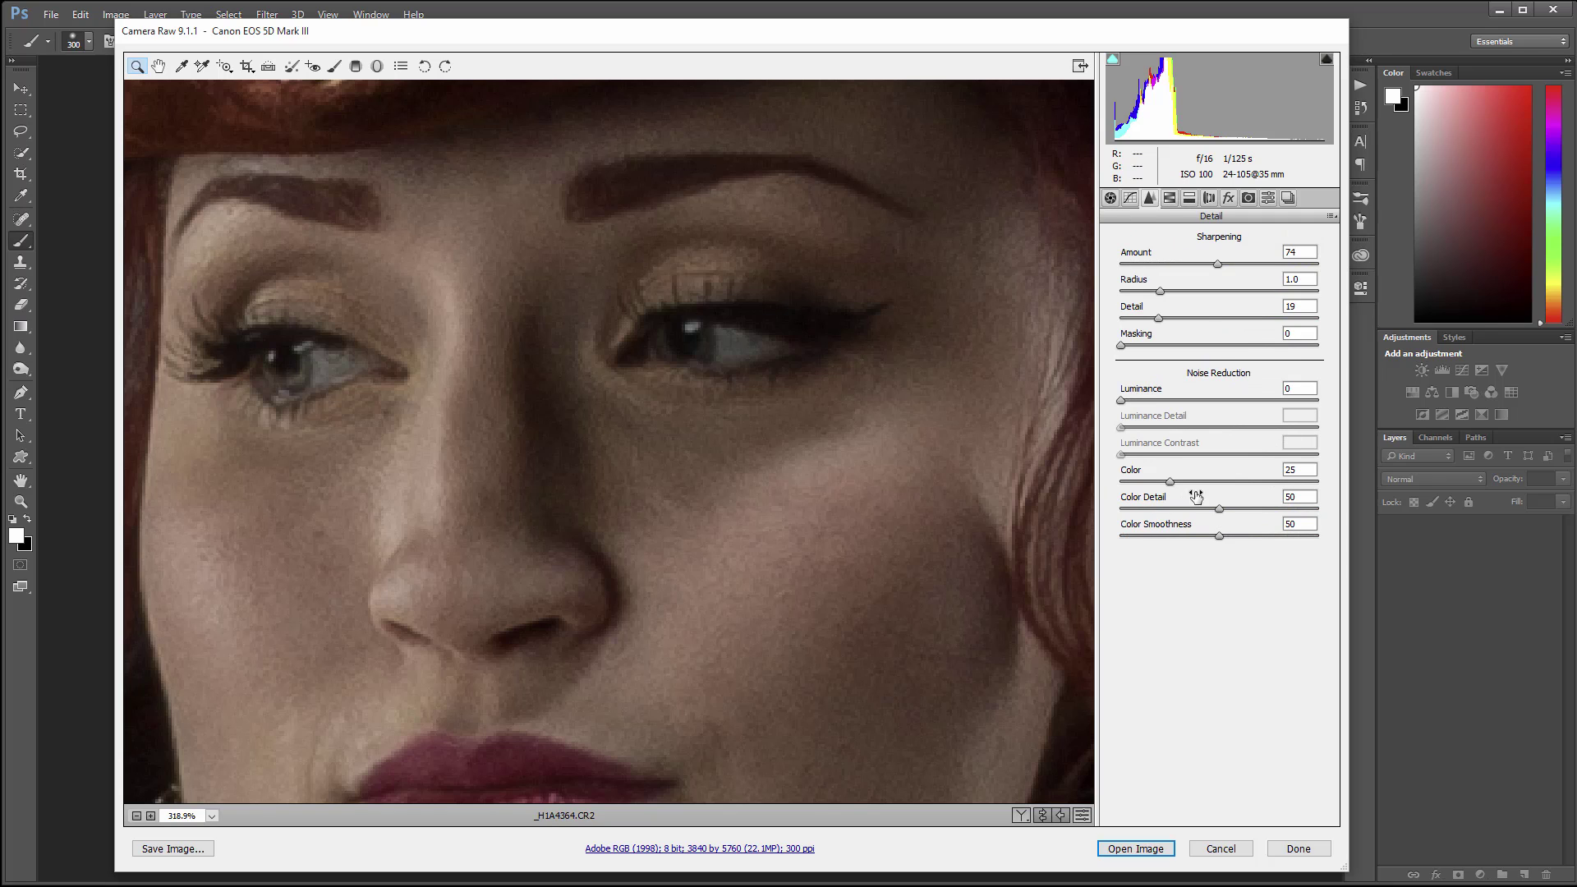
pyautogui.moveTo(1123, 401)
pyautogui.mouseDown()
pyautogui.moveTo(1211, 426)
pyautogui.moveTo(1145, 401)
pyautogui.mouseUp()
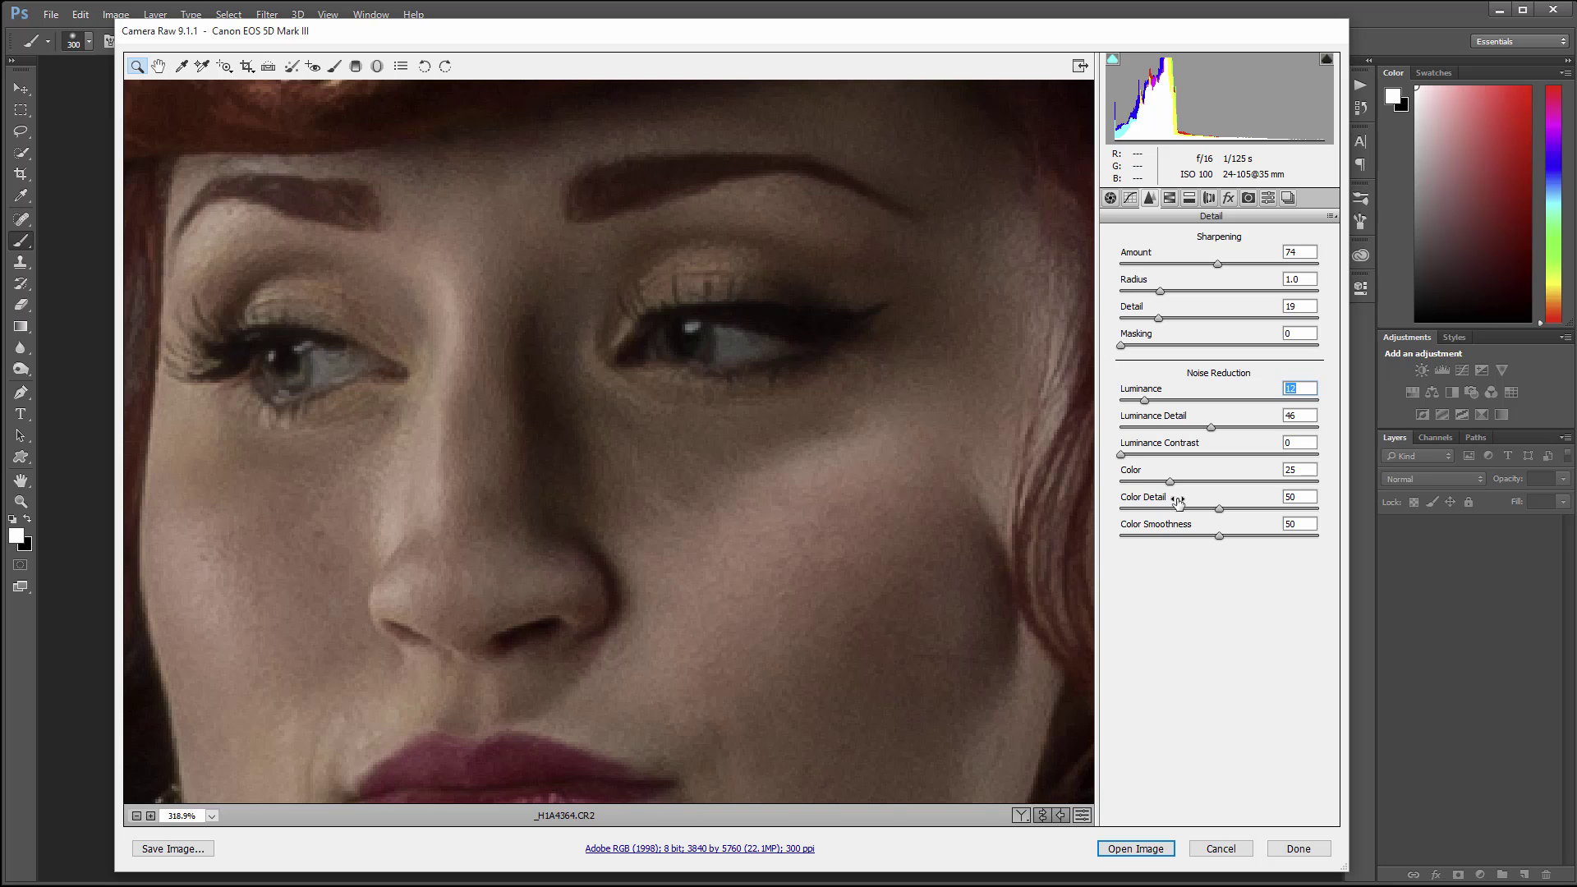
pyautogui.moveTo(1219, 506); pyautogui.dragTo(1229, 539)
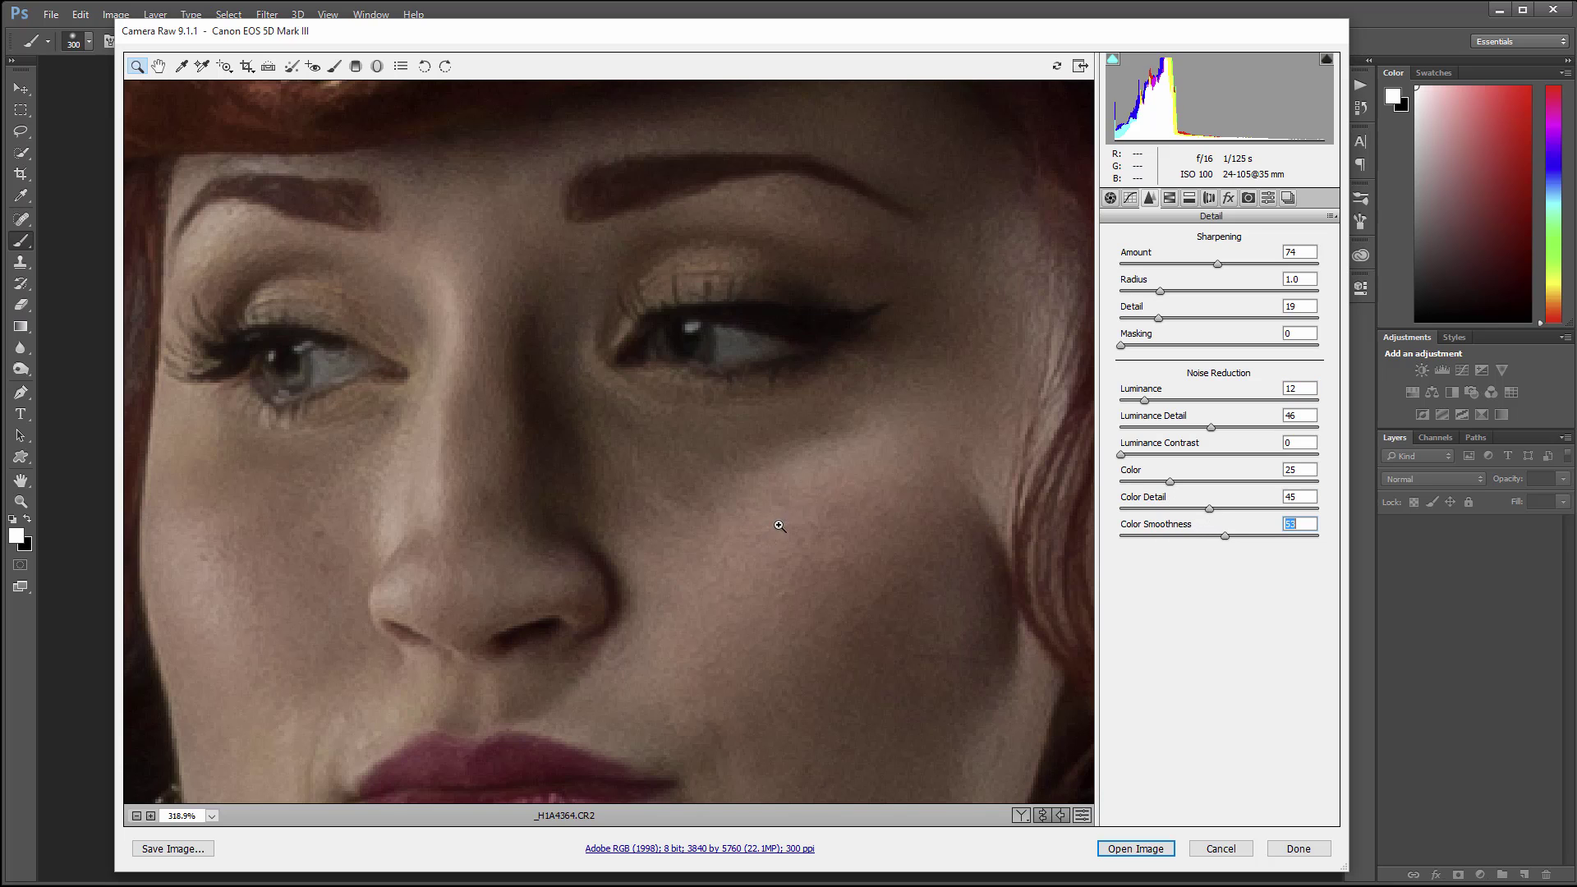
# Brighten the parametric tone curve by setting Lights to +7 and Darks to +5
pyautogui.click(1130, 198)
pyautogui.scroll(-2, 705, 490)
pyautogui.scroll(-8, 705, 491)
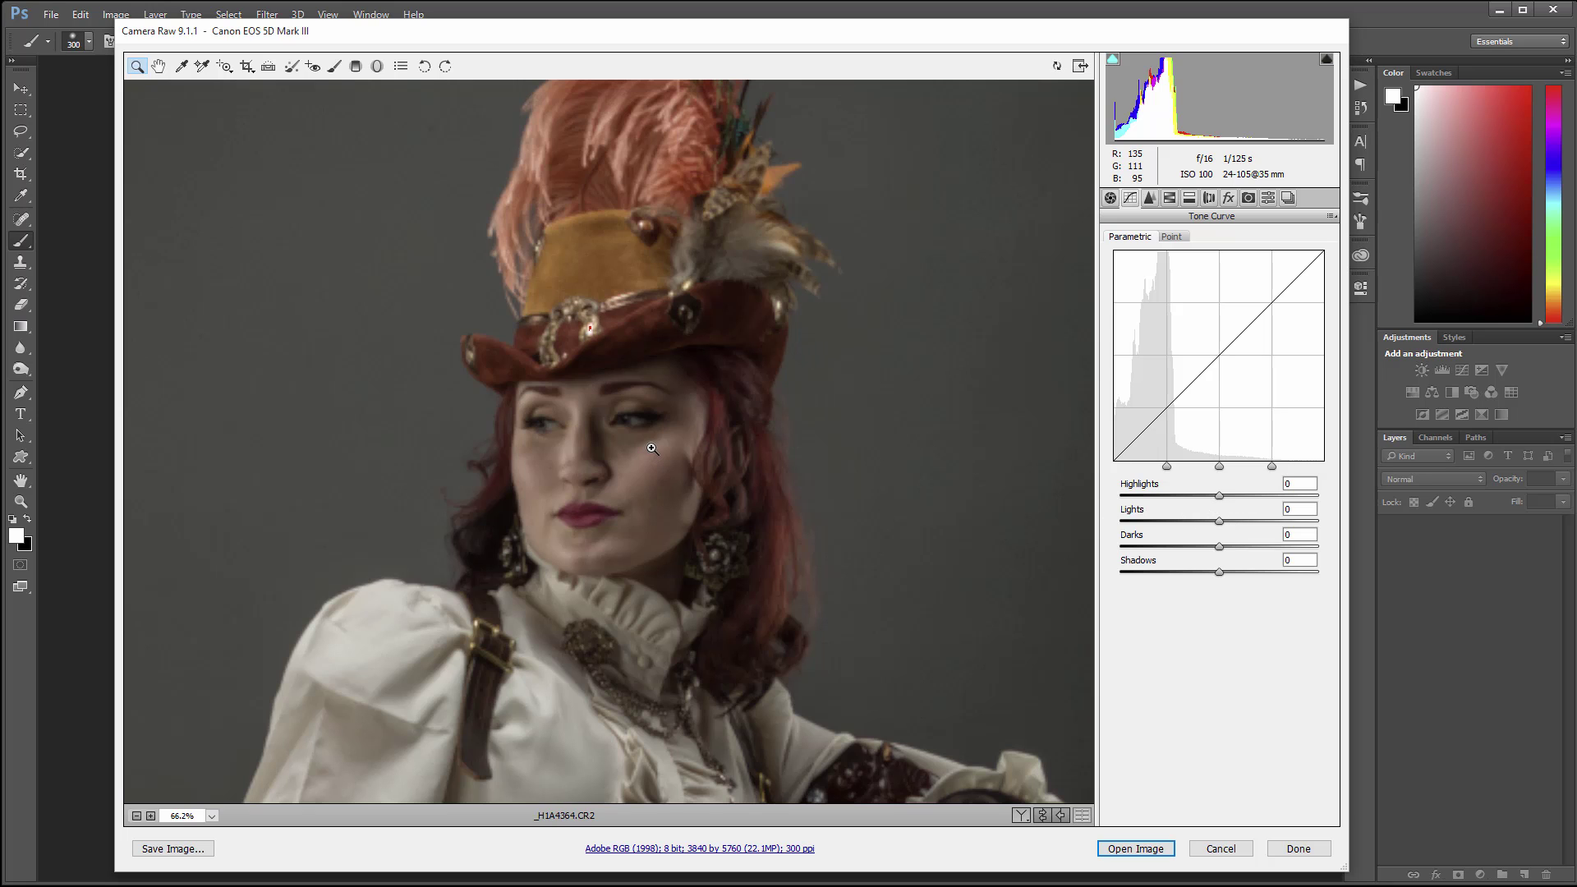
pyautogui.moveTo(1220, 521)
pyautogui.mouseDown()
pyautogui.moveTo(1241, 525)
pyautogui.moveTo(1228, 526)
pyautogui.mouseUp()
pyautogui.scroll(-3, 508, 403)
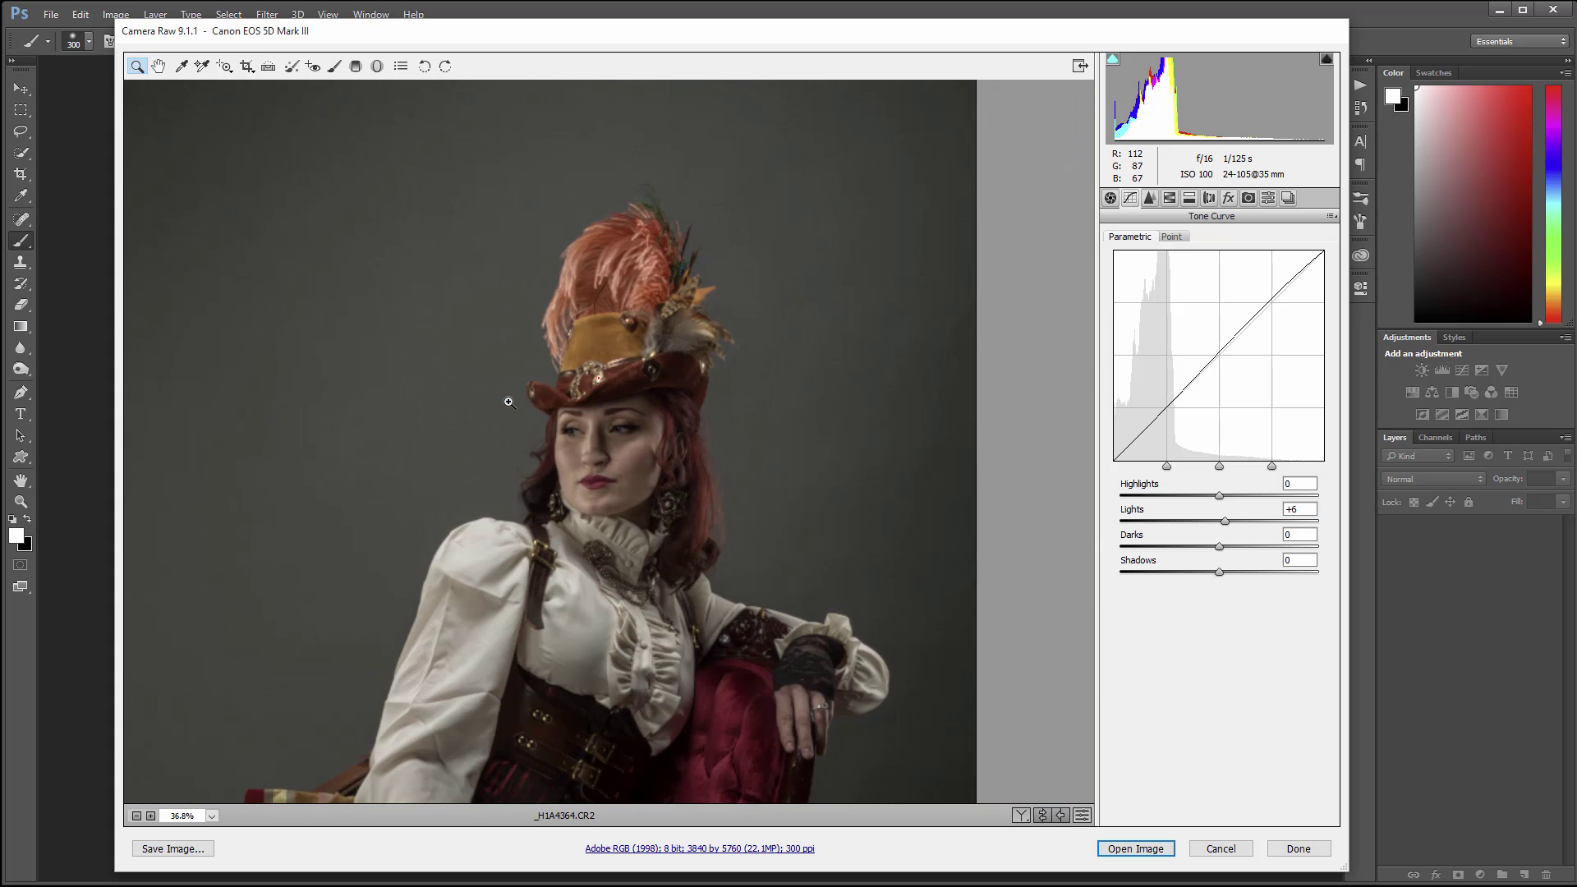
pyautogui.scroll(-4, 633, 429)
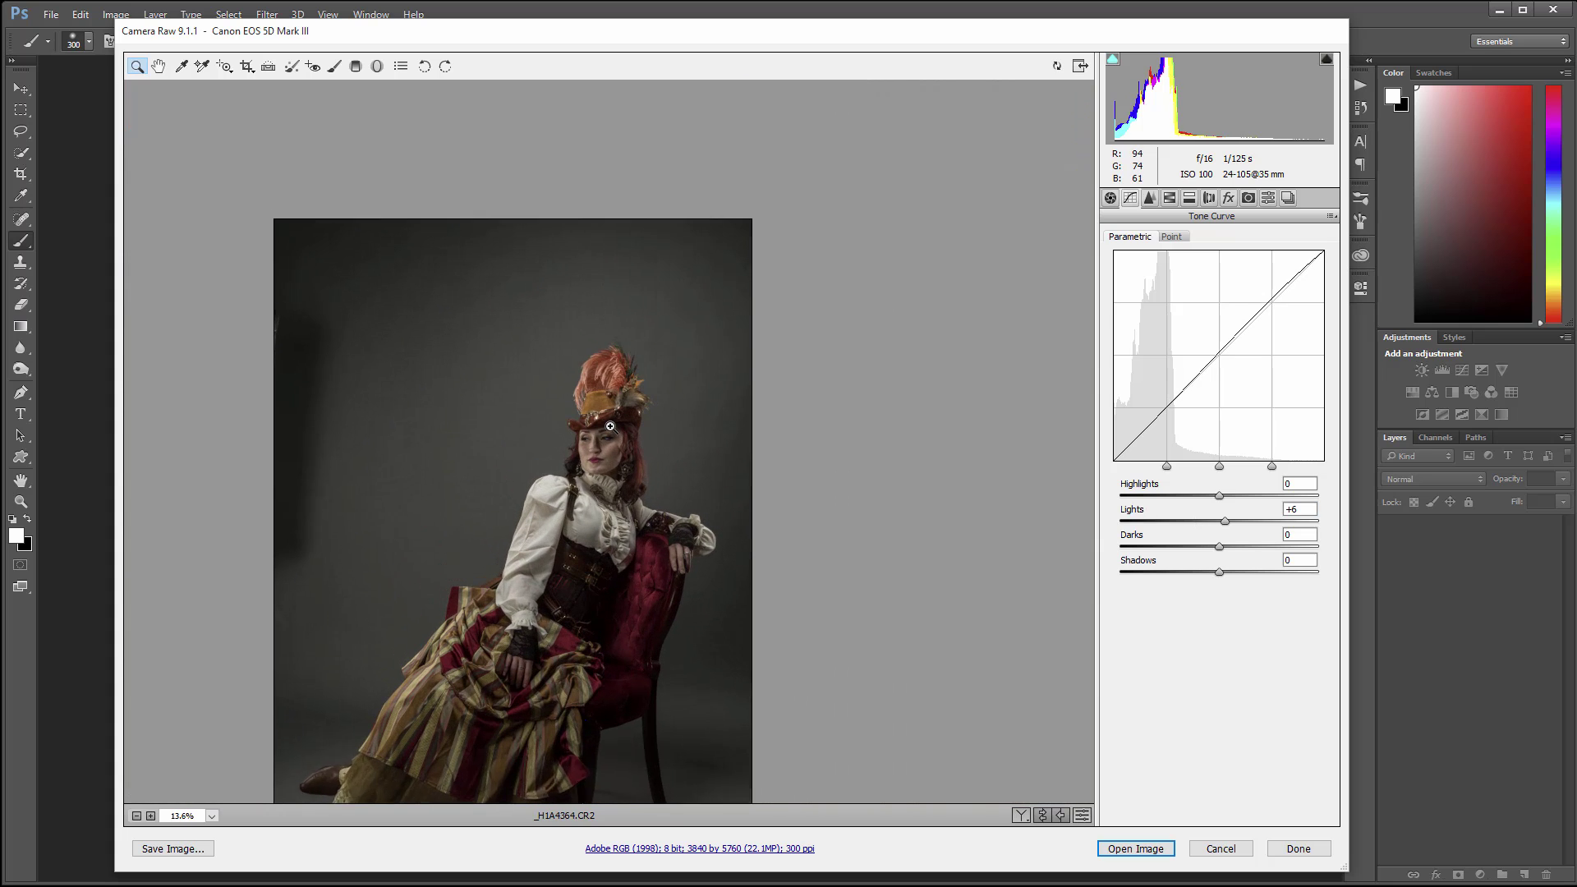
pyautogui.scroll(1, 676, 413)
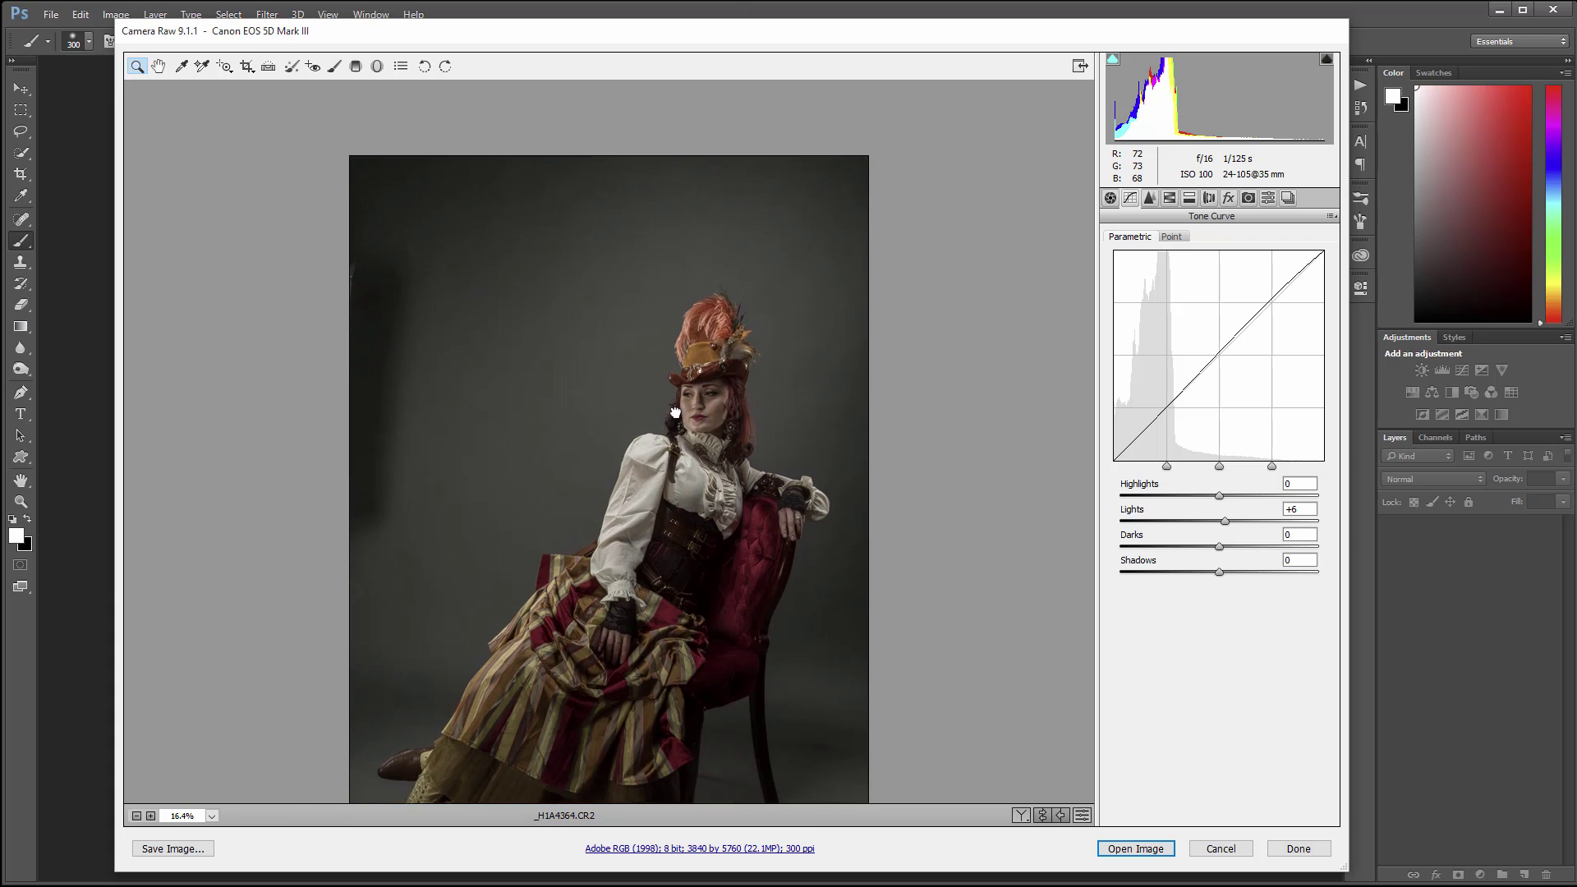
pyautogui.moveTo(676, 414); pyautogui.dragTo(705, 355)
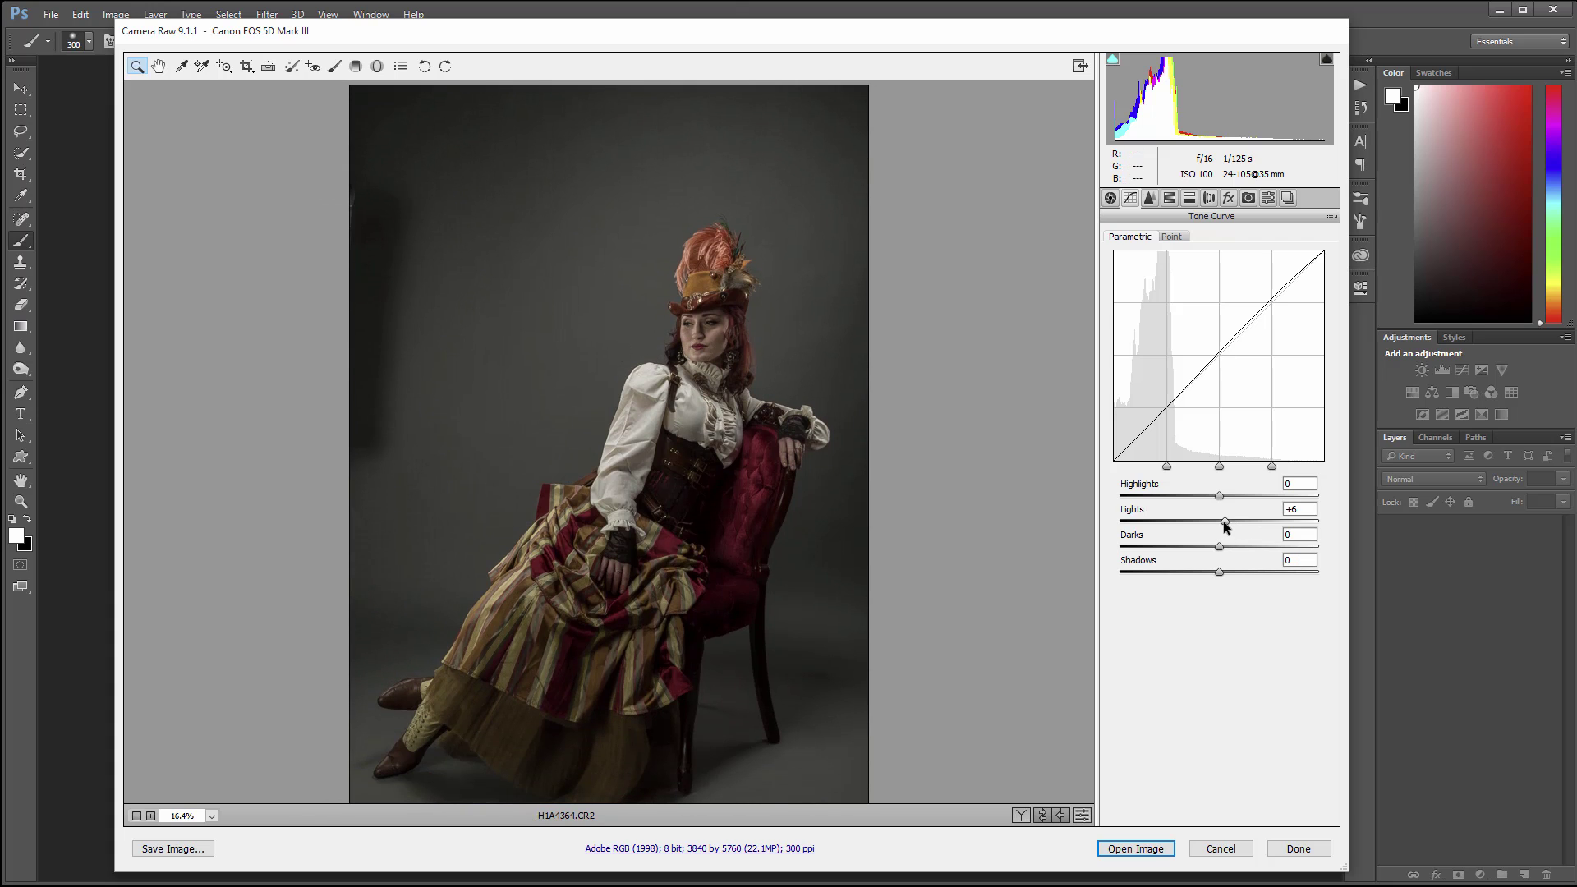
pyautogui.moveTo(1224, 523); pyautogui.dragTo(1225, 548)
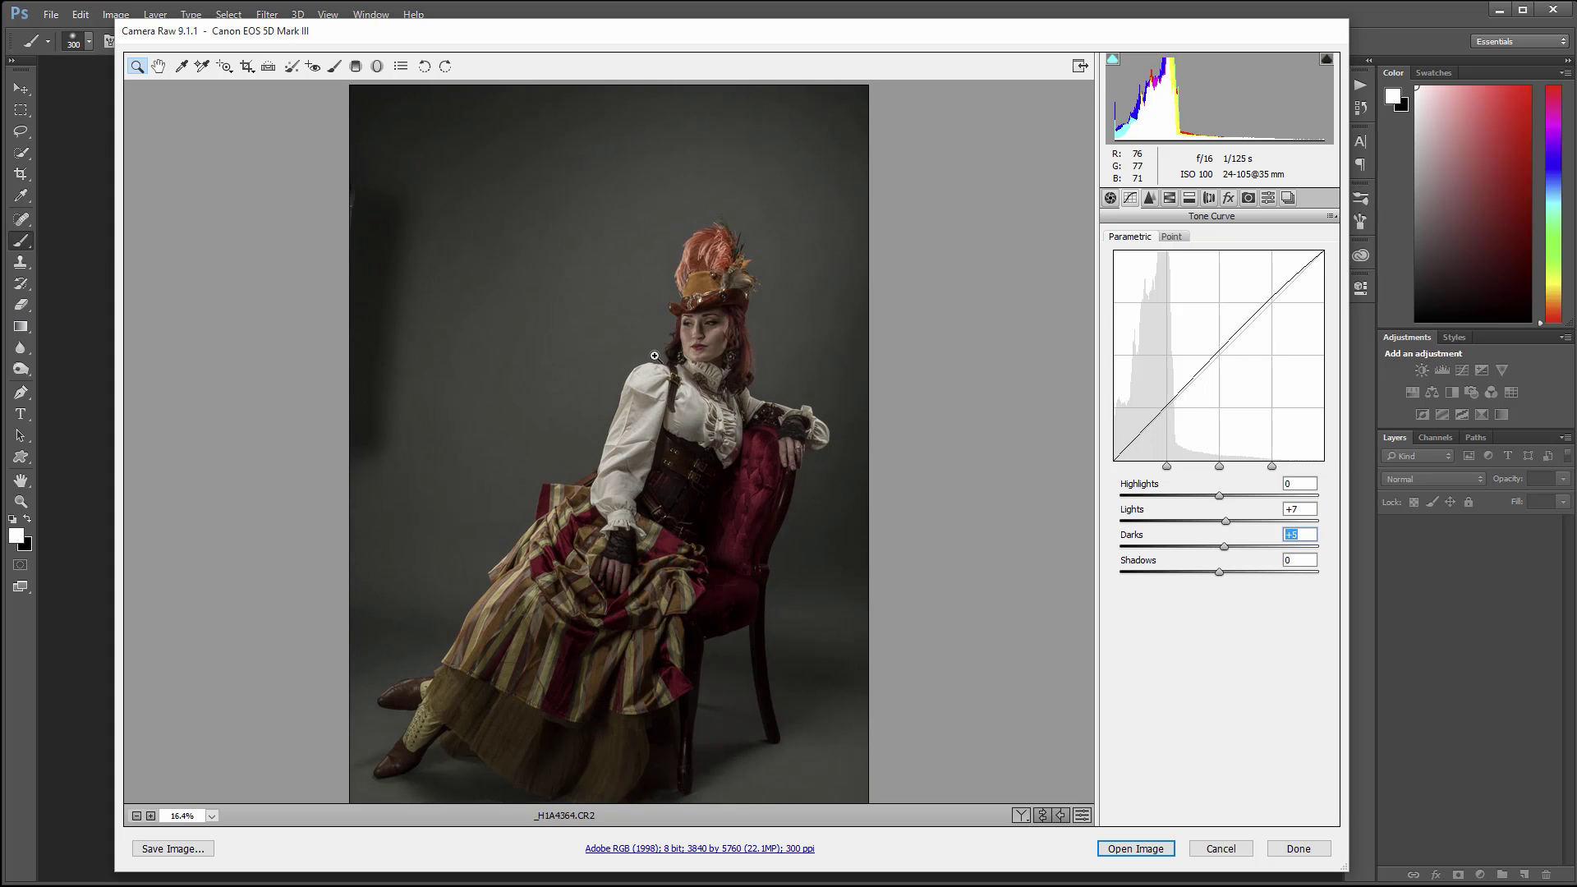
# Check the clipped highlight on the hat's ornament and open the developed raw image for retouching
pyautogui.moveTo(685, 358); pyautogui.dragTo(773, 329)
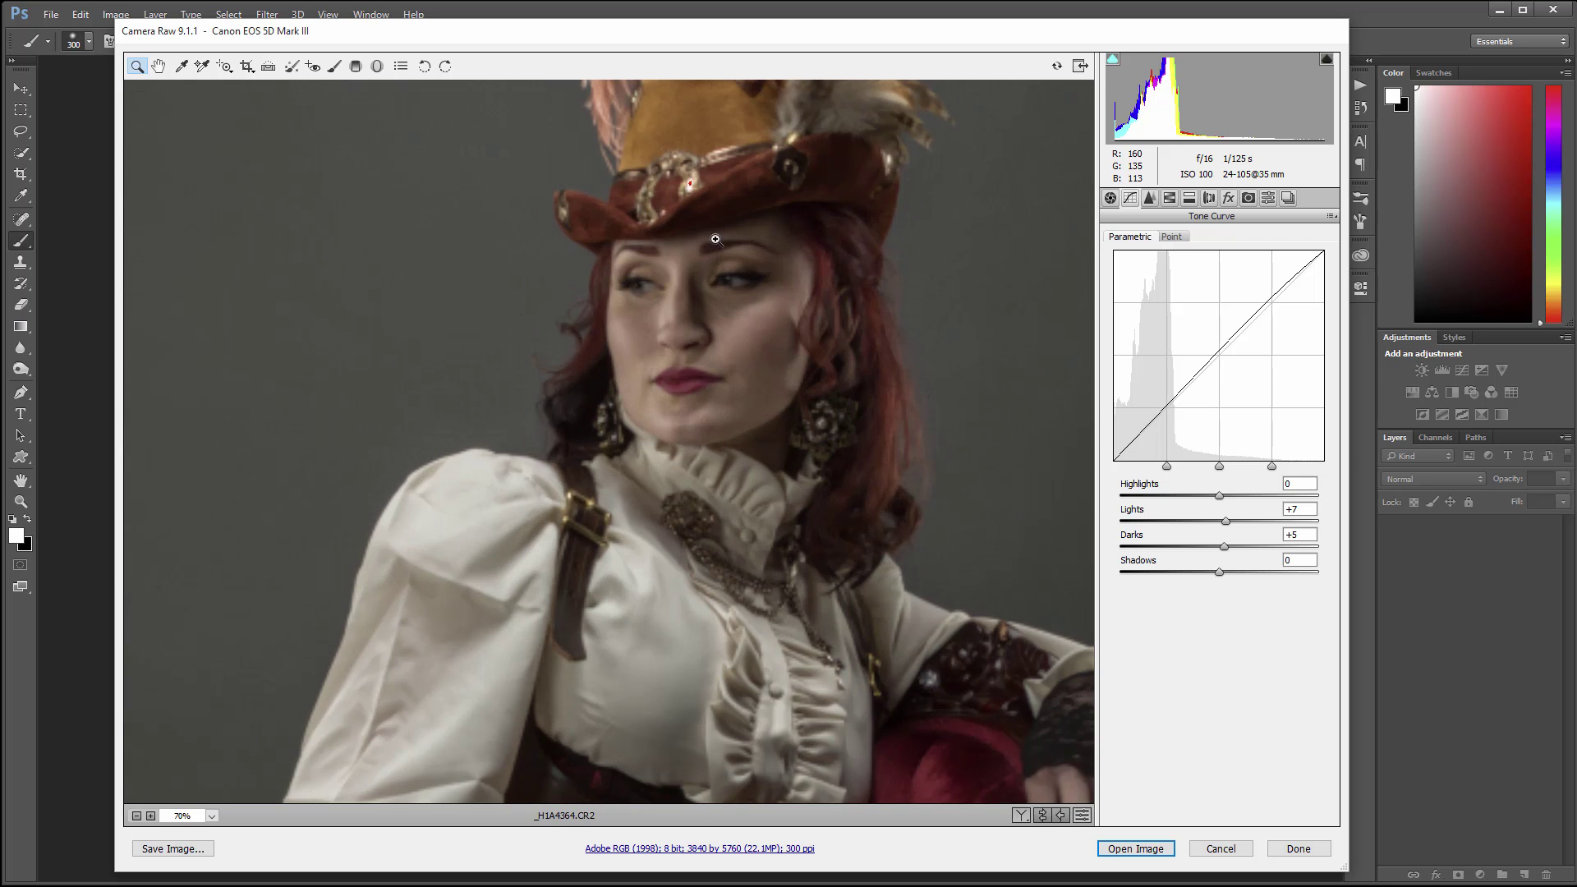
pyautogui.moveTo(692, 180); pyautogui.dragTo(788, 139)
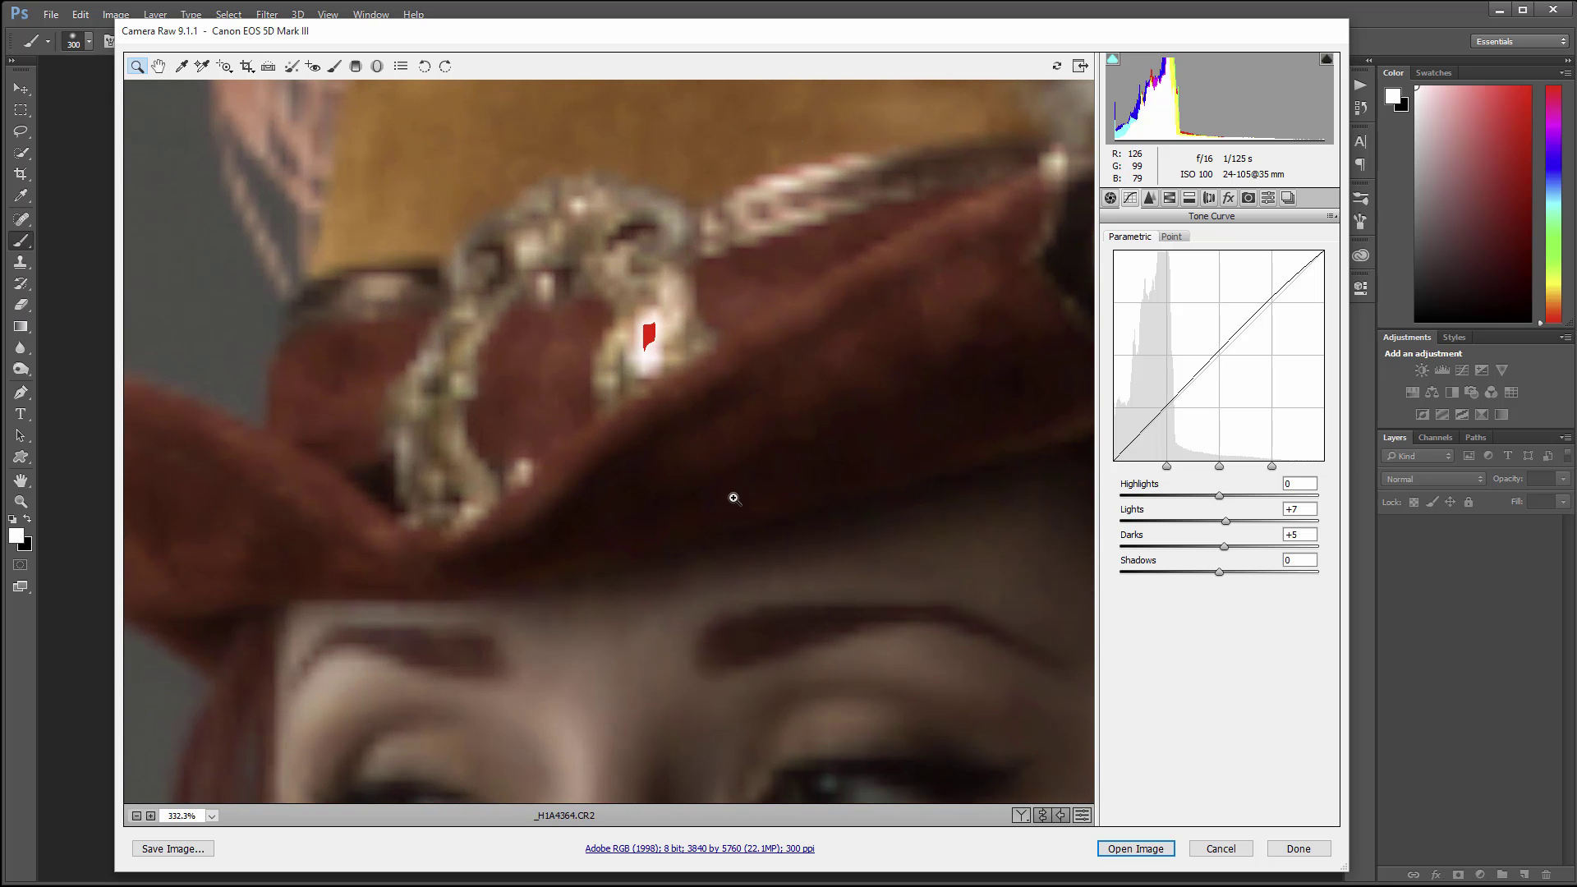
pyautogui.hotkey('ctrl', '0')
pyautogui.moveTo(598, 569); pyautogui.dragTo(532, 525)
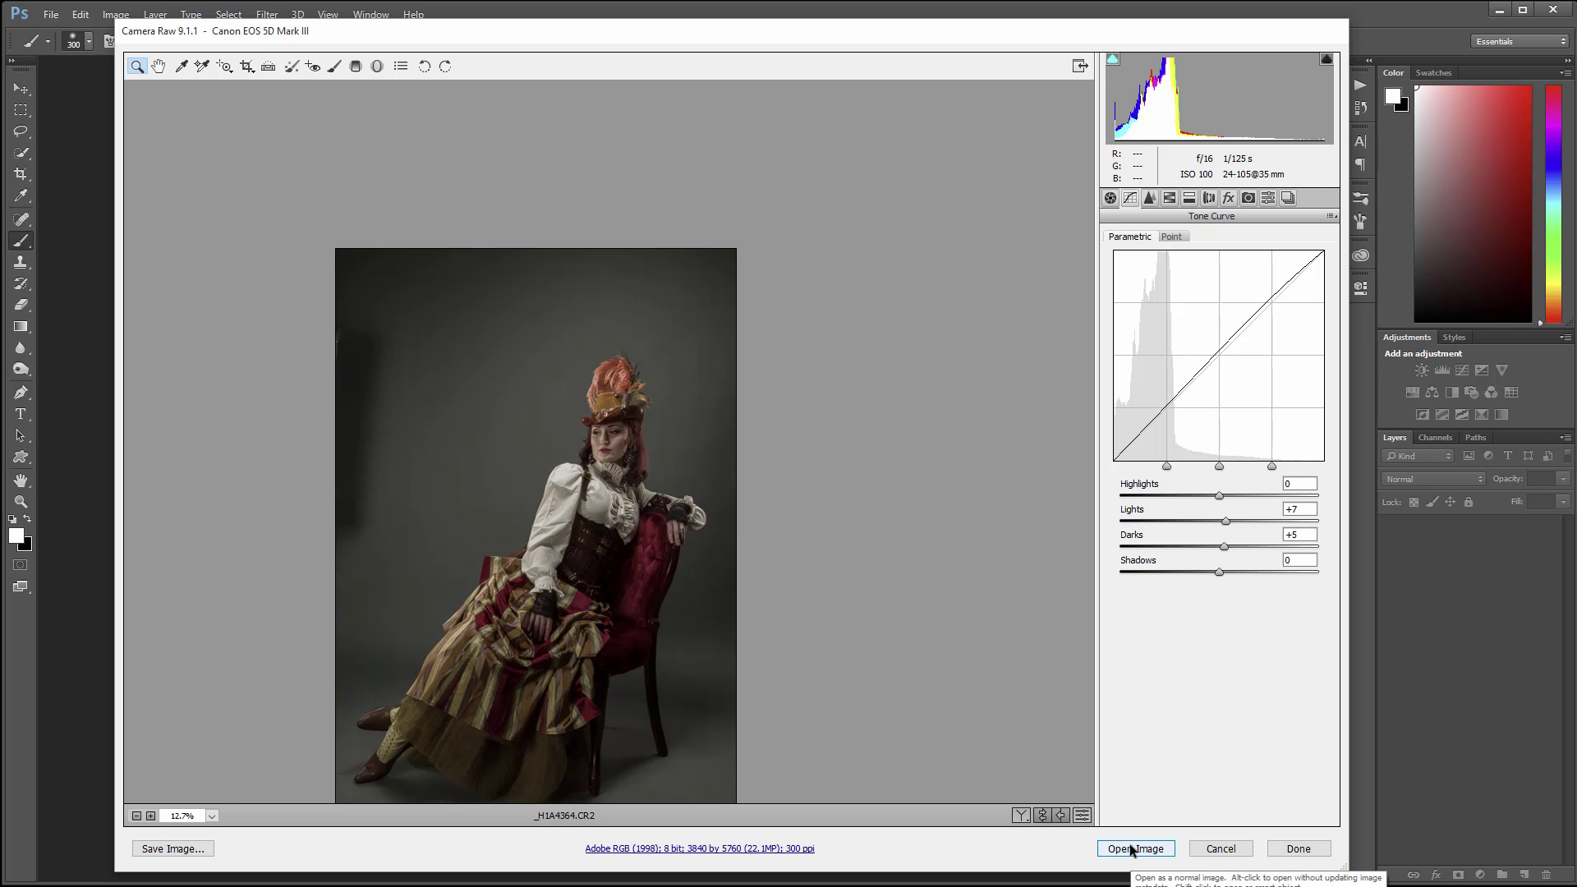
pyautogui.press('alt')
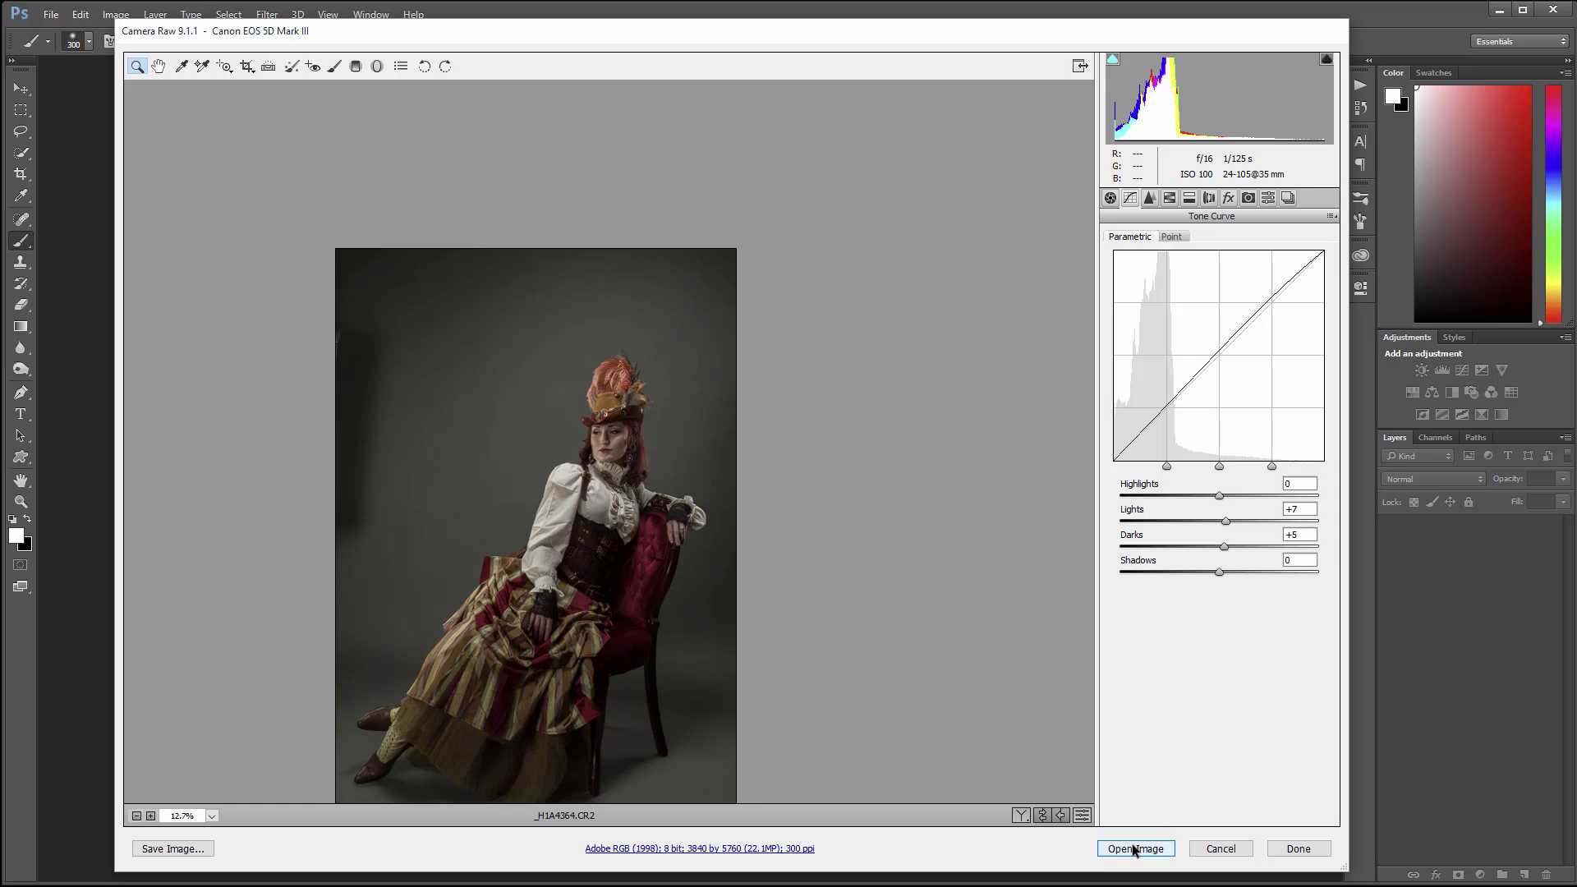
pyautogui.press('shift')
pyautogui.click(1117, 850)
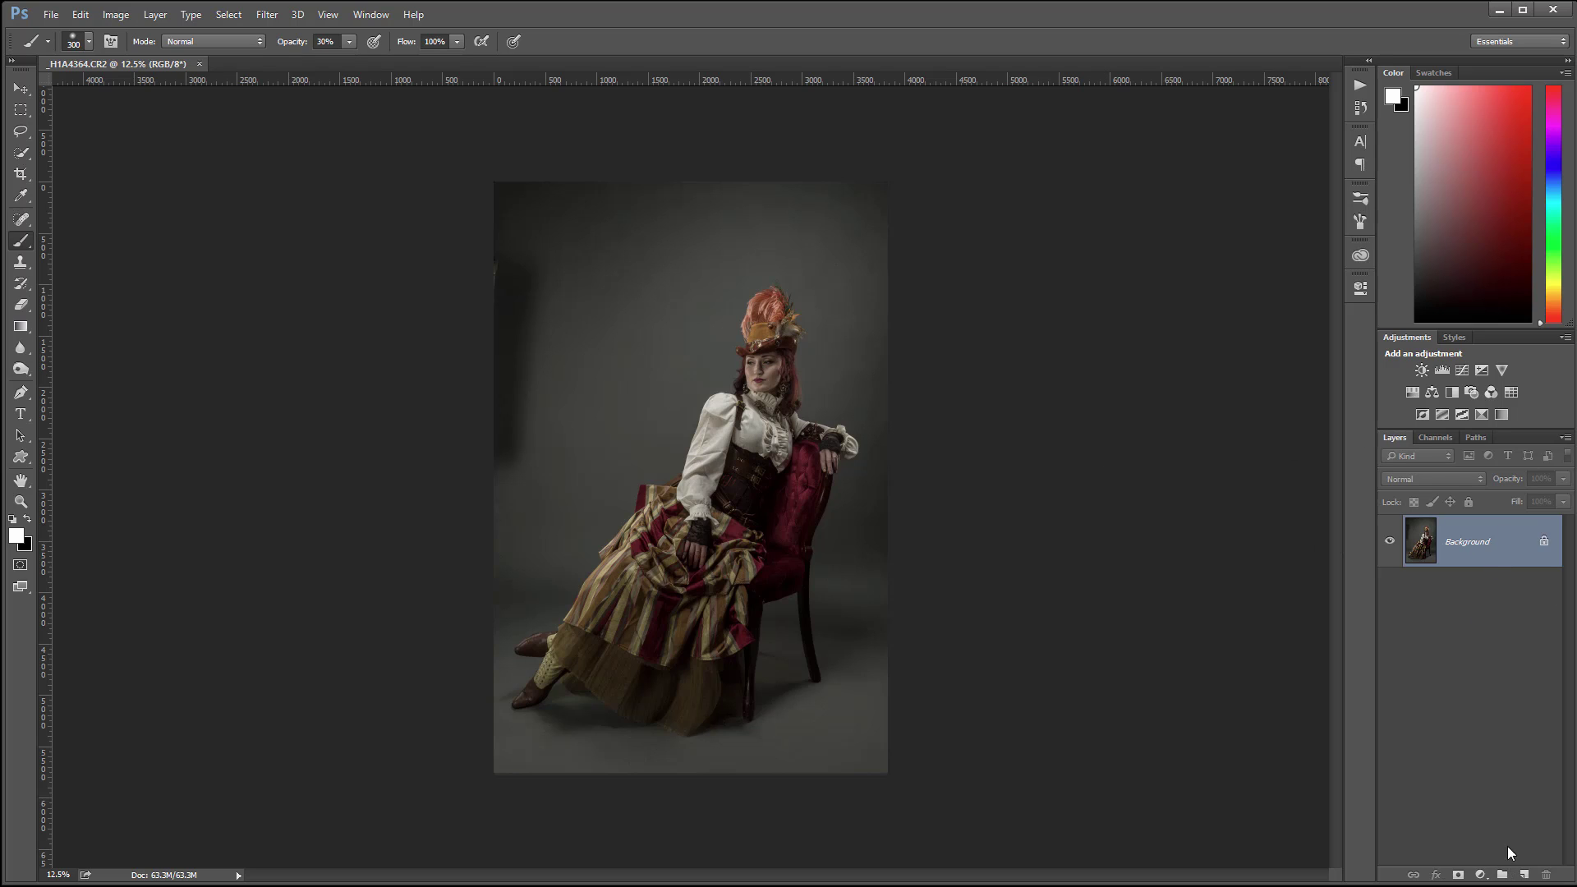
# Duplicate the Background layer twice, naming the lower copy "low" and the upper copy "high"
pyautogui.hotkey('ctrl', 'j')
pyautogui.hotkey('ctrl', 'j')
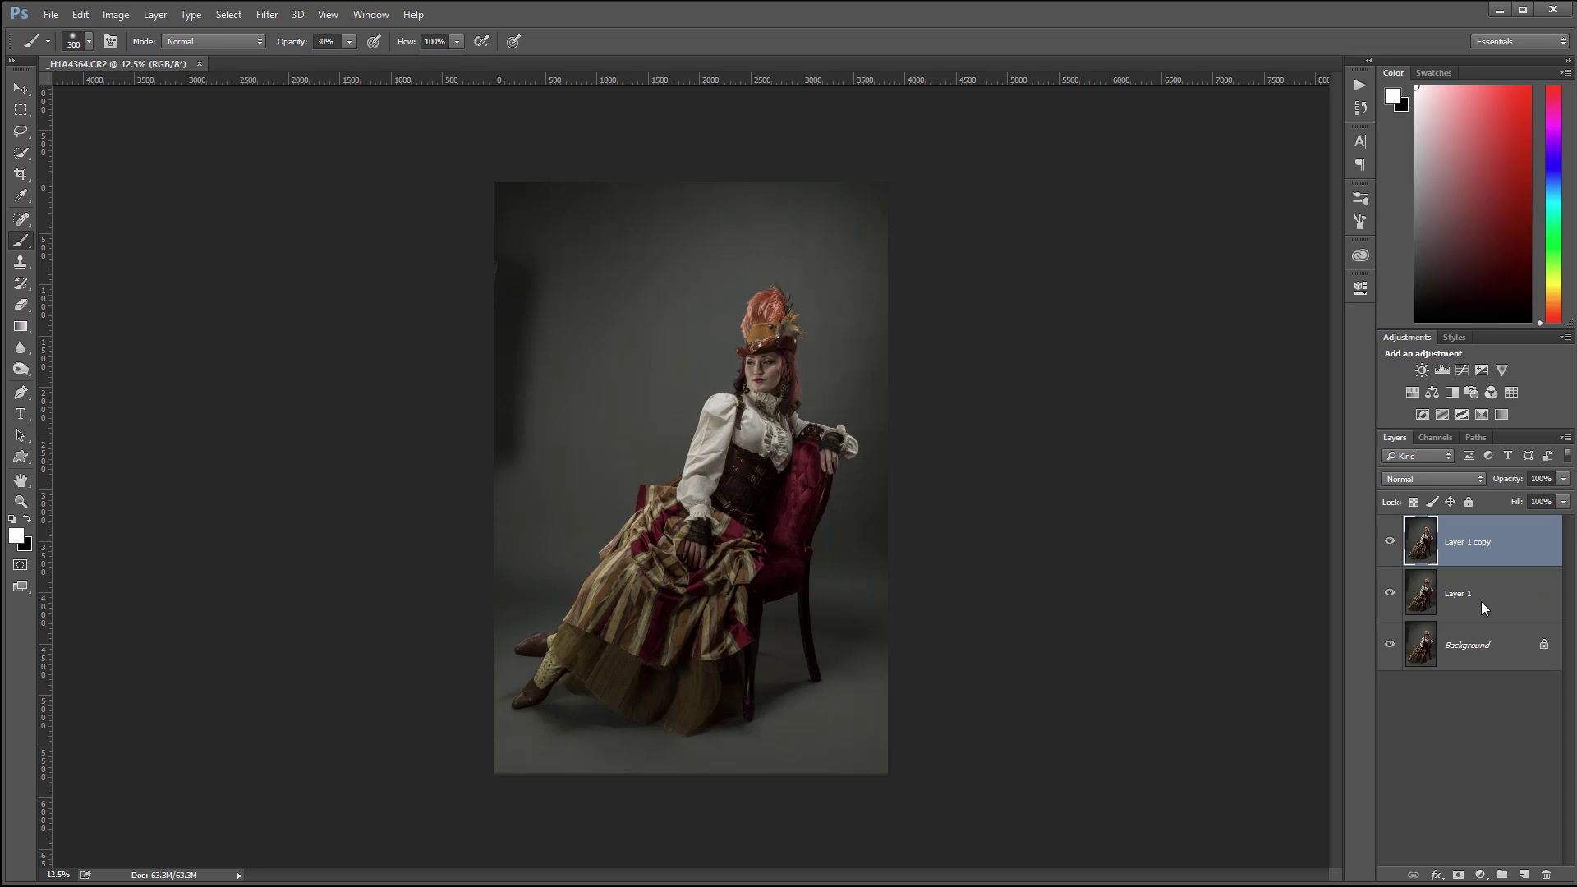
pyautogui.doubleClick(1470, 594)
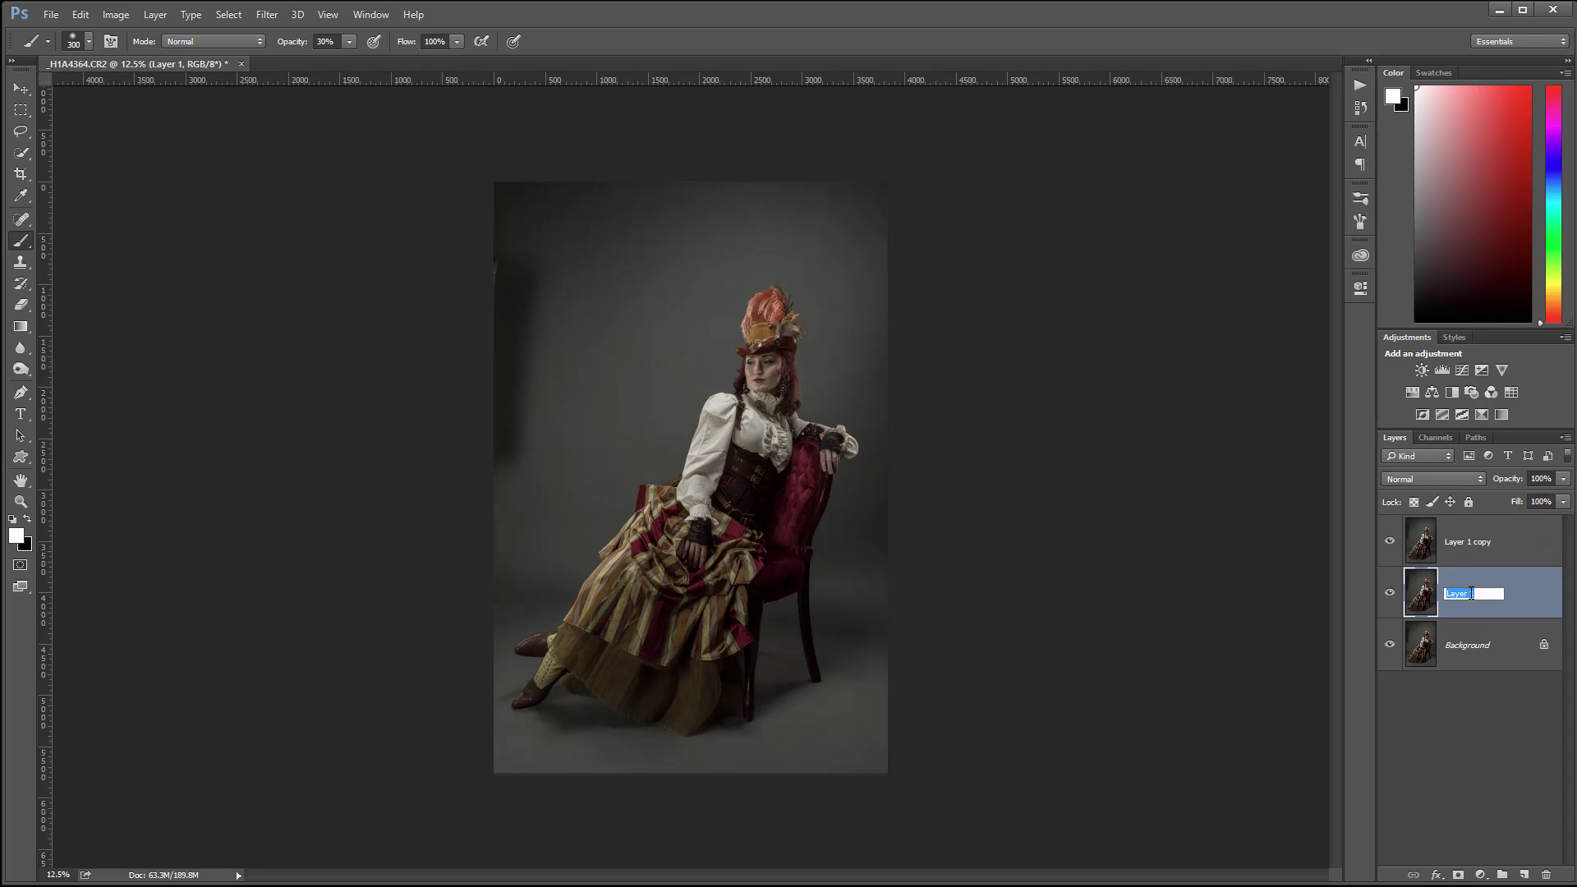
pyautogui.write('low')
pyautogui.doubleClick(1483, 543)
pyautogui.write('high')
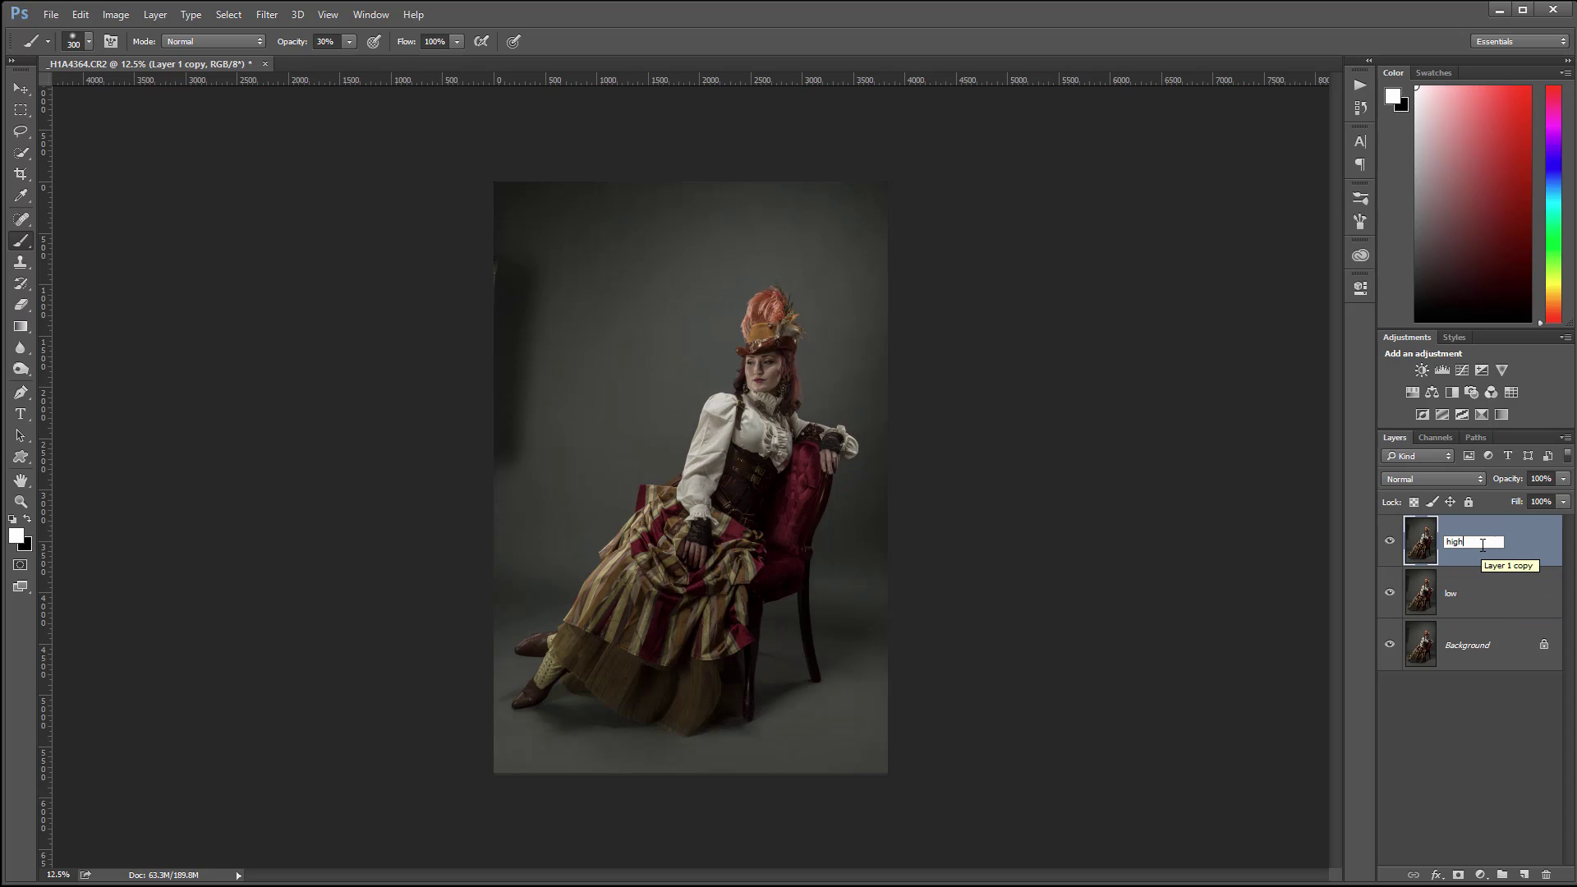
pyautogui.press('Return')
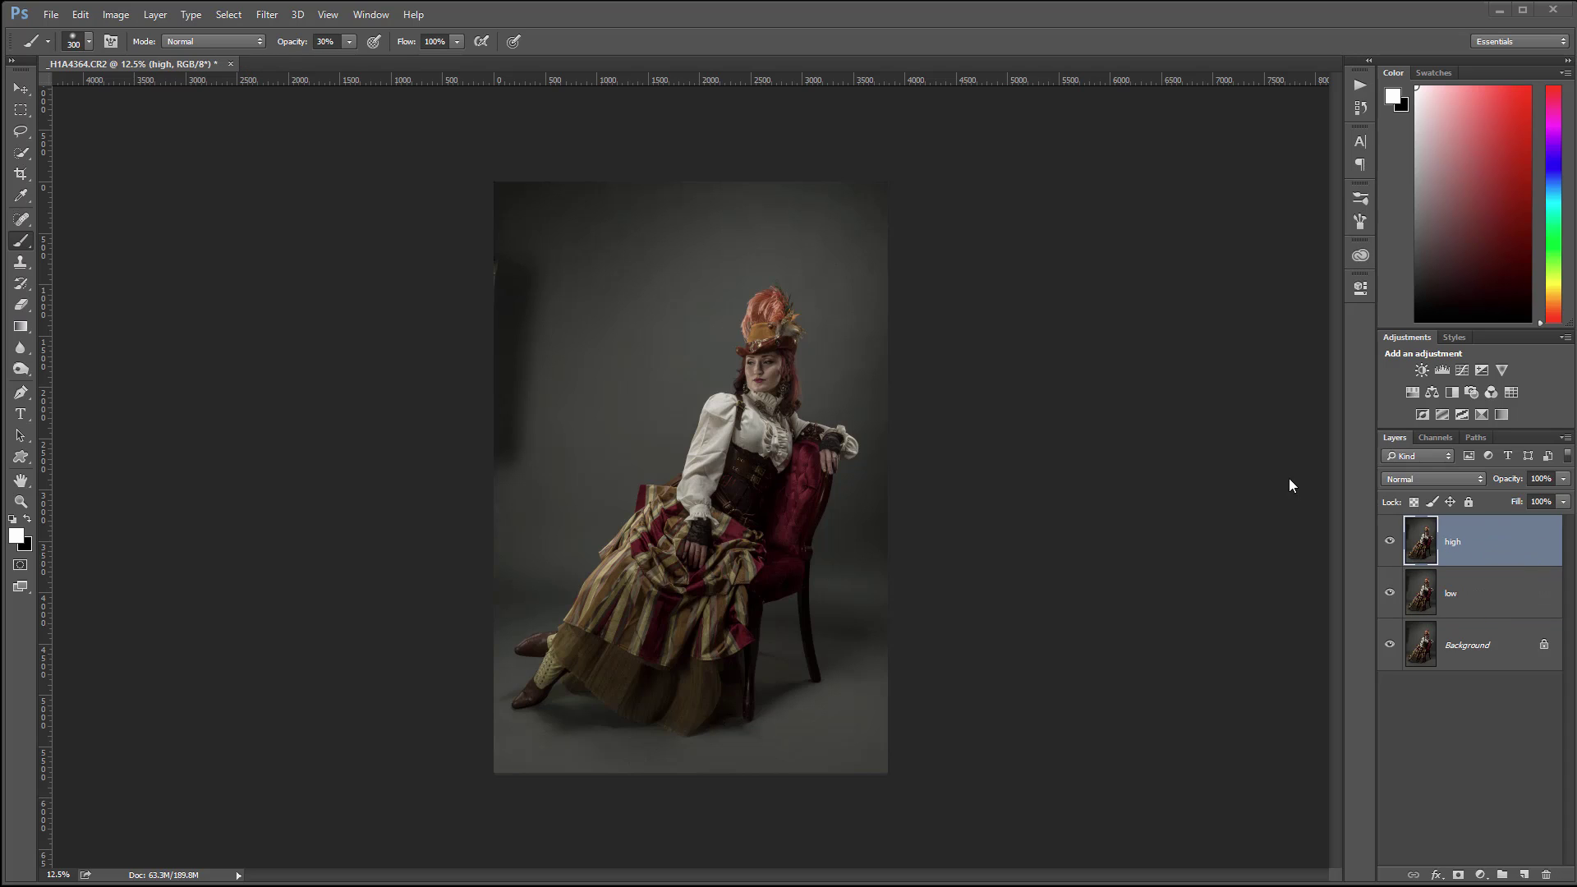
# Hide the high layer and make the low layer active for blurring
pyautogui.click(1390, 542)
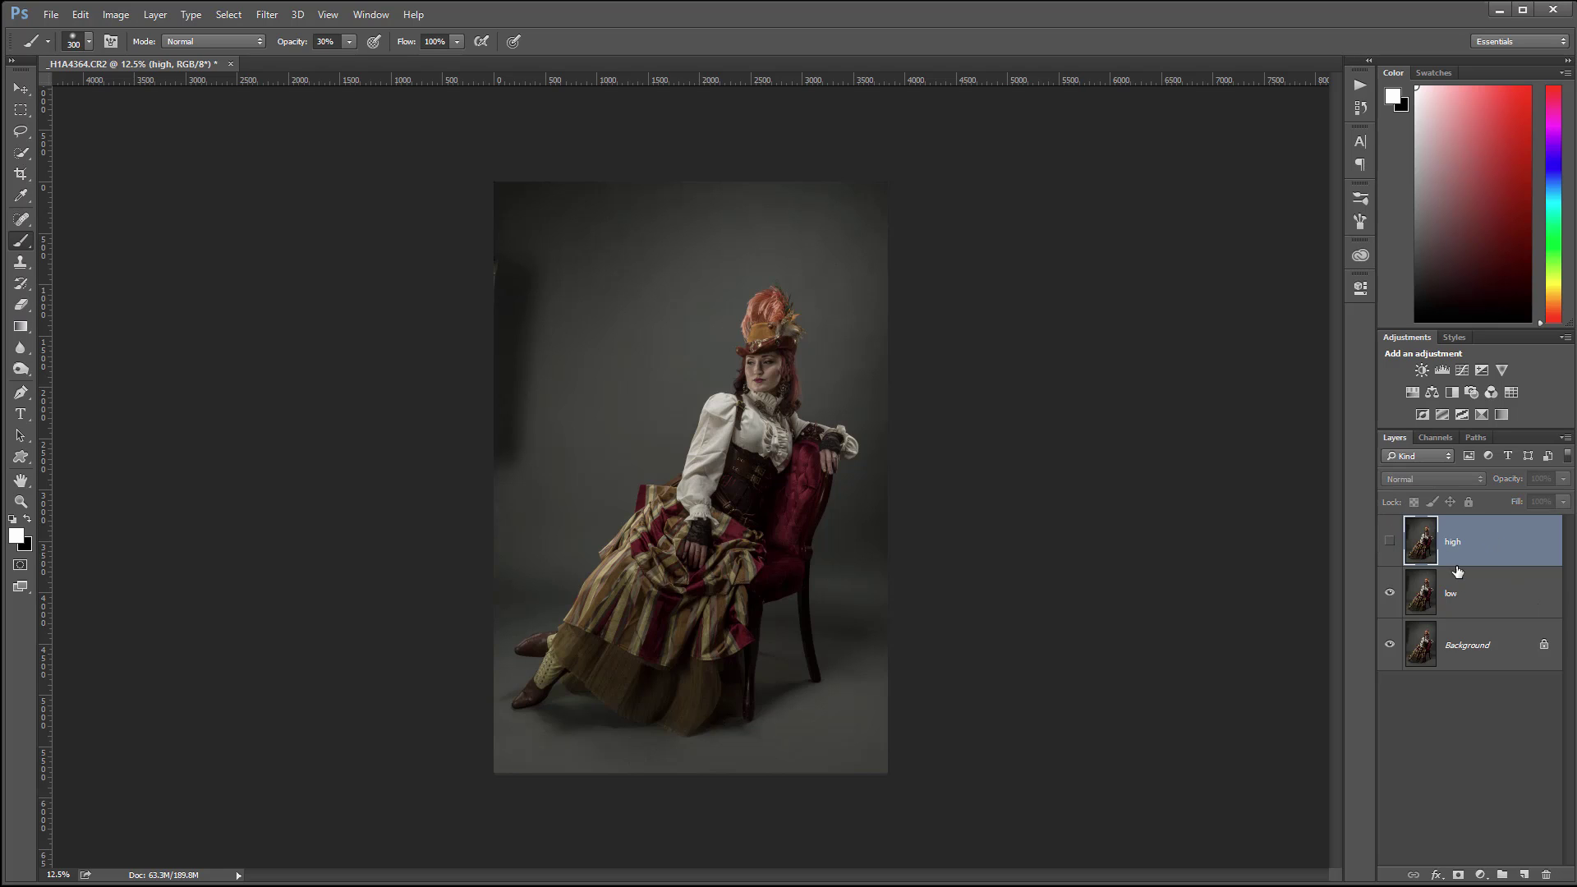
pyautogui.click(1423, 592)
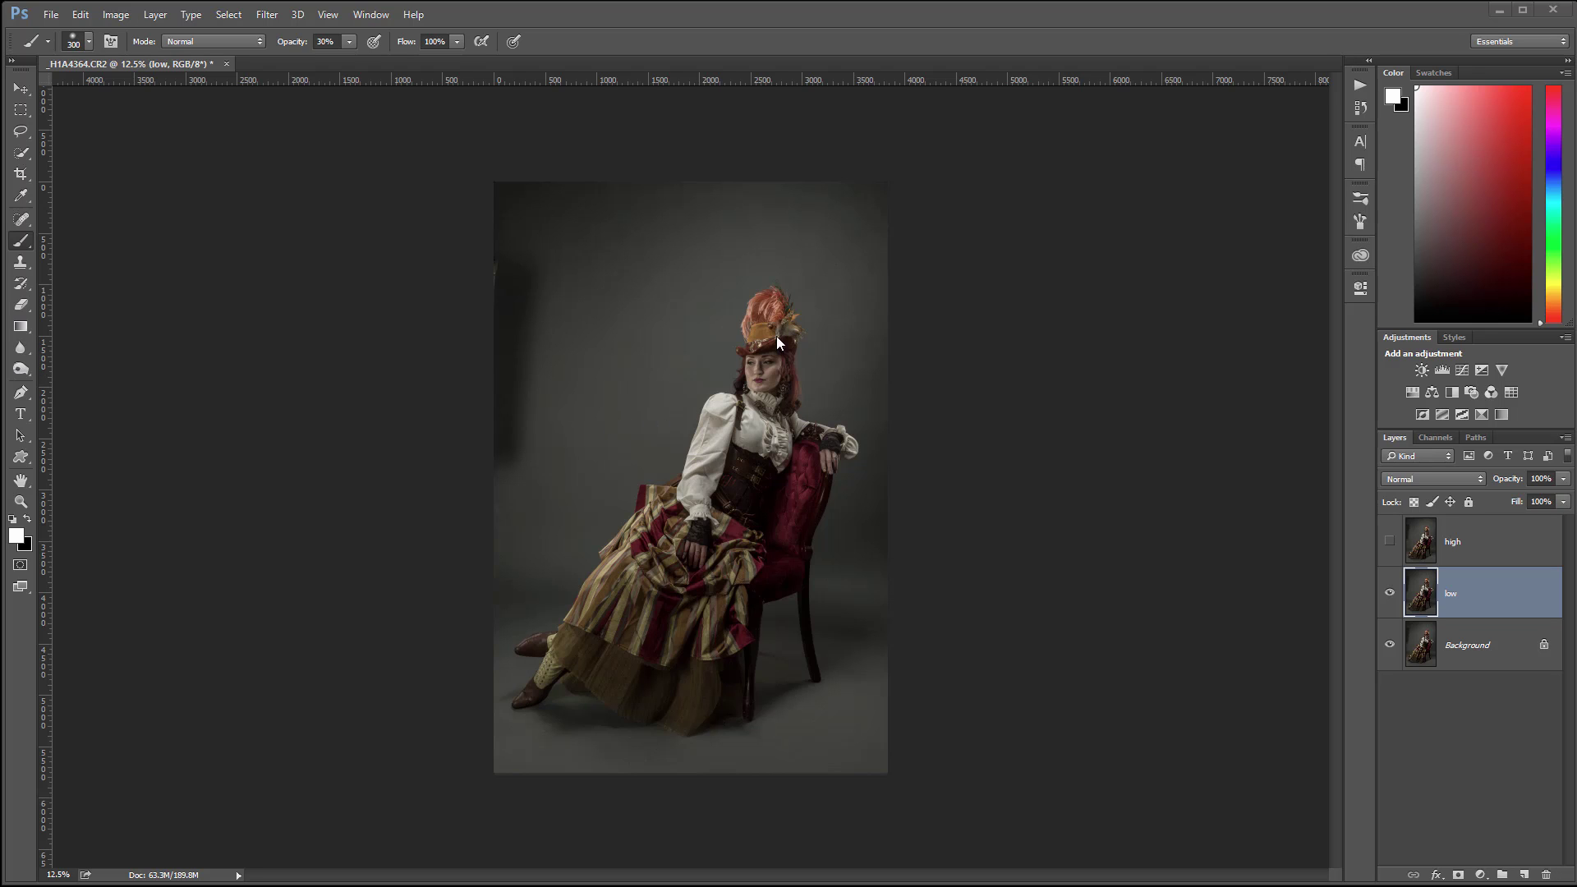
pyautogui.keyDown('alt'); pyautogui.scroll(8, 770, 355); pyautogui.keyUp('alt')
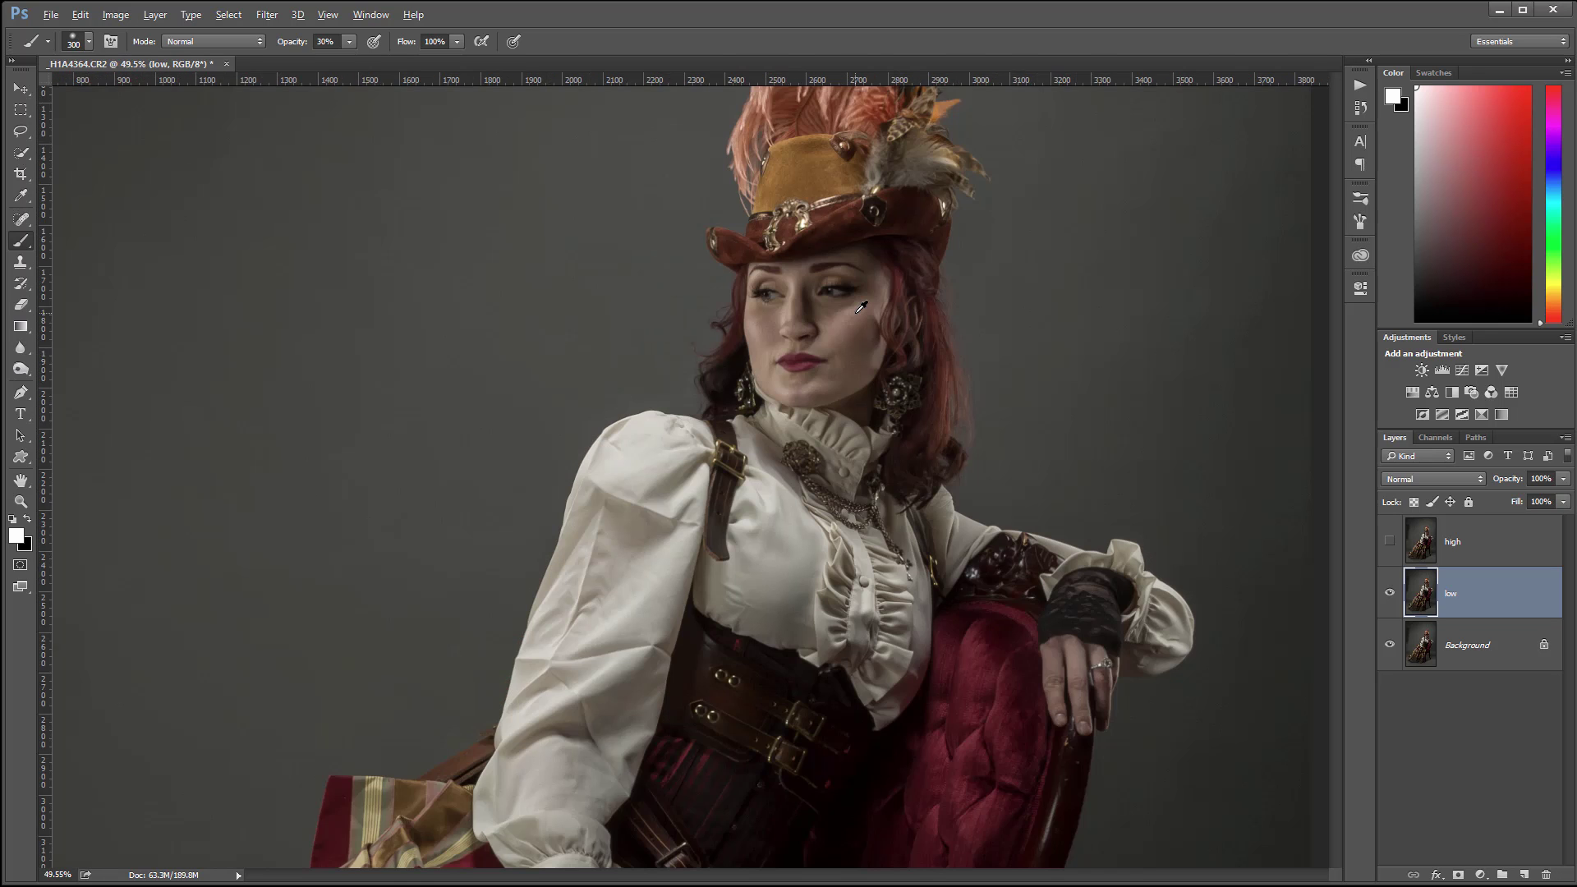
pyautogui.scroll(5, 854, 369)
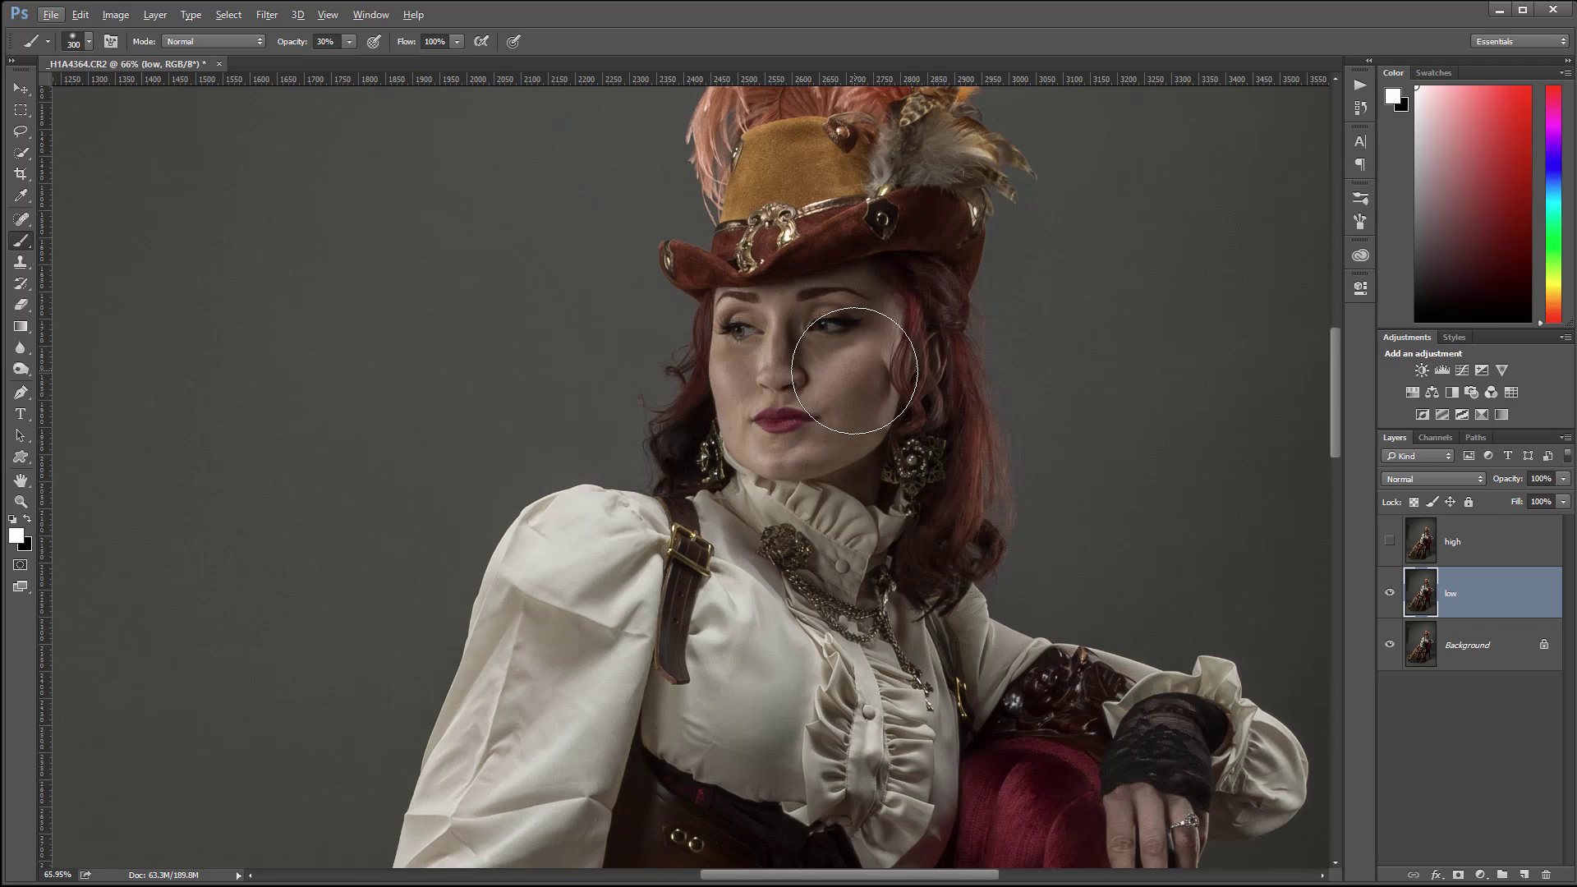
pyautogui.scroll(2, 844, 369)
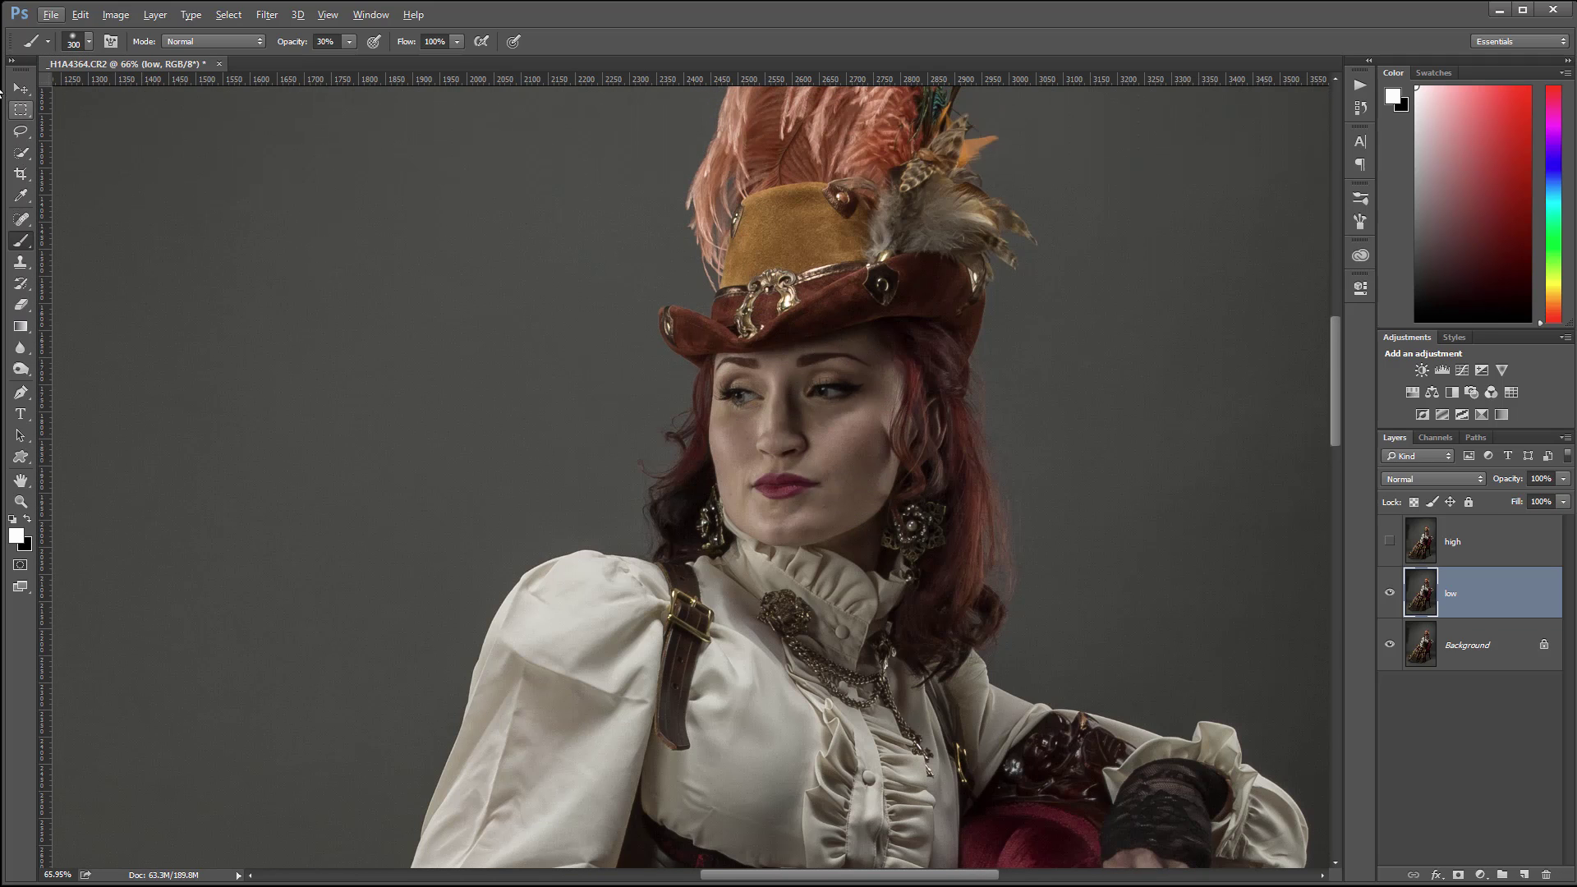
# Apply a Surface Blur to the low layer with a radius of 18 pixels and a threshold of 12 levels
pyautogui.click(22, 88)
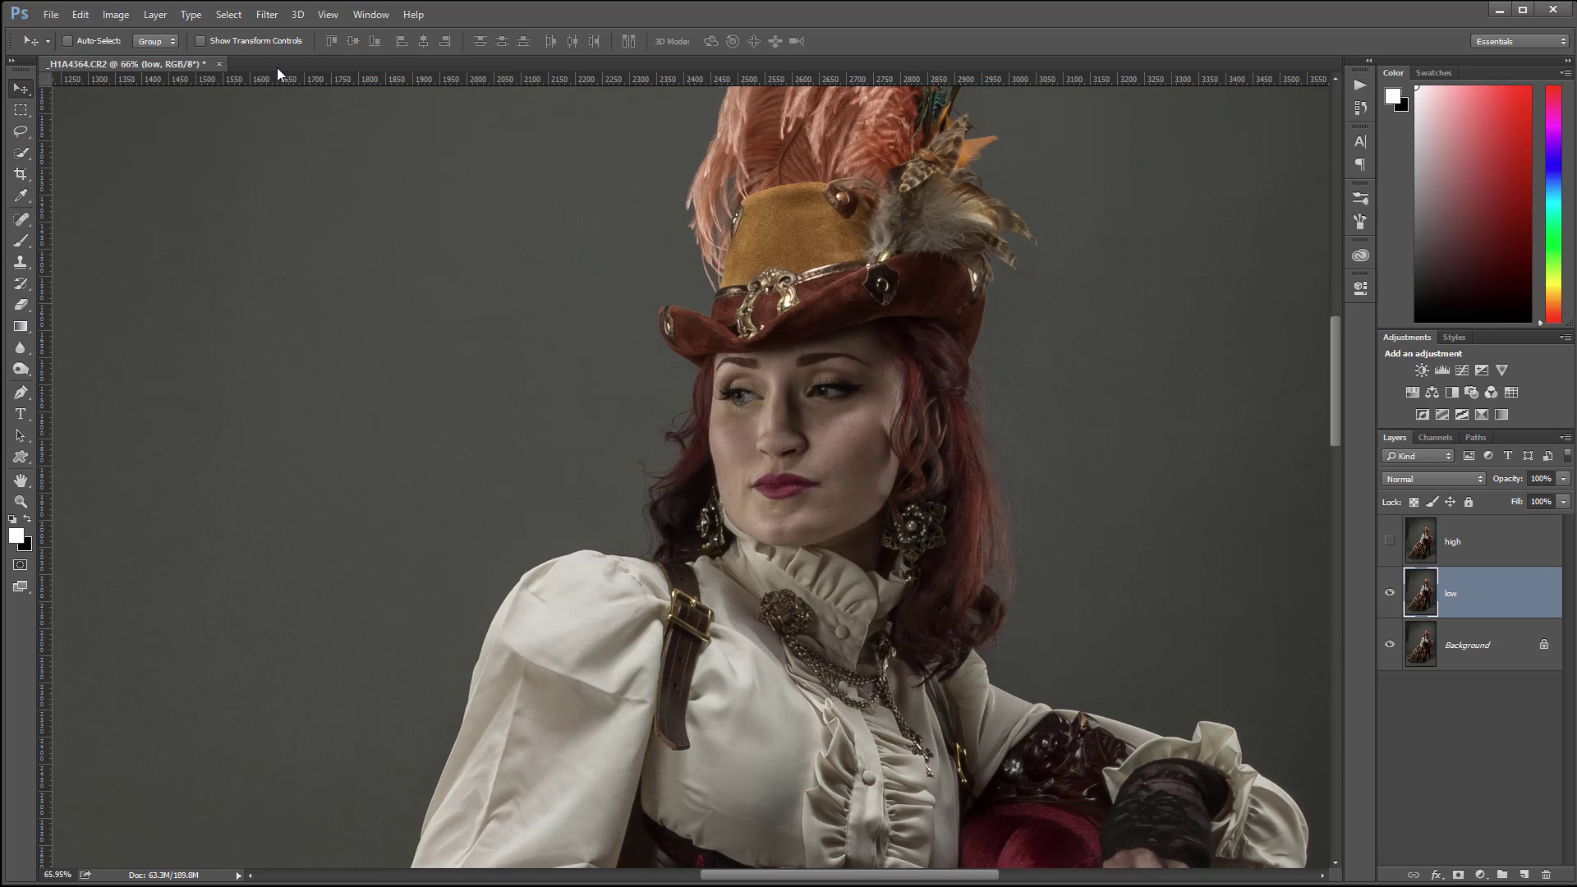
pyautogui.click(267, 13)
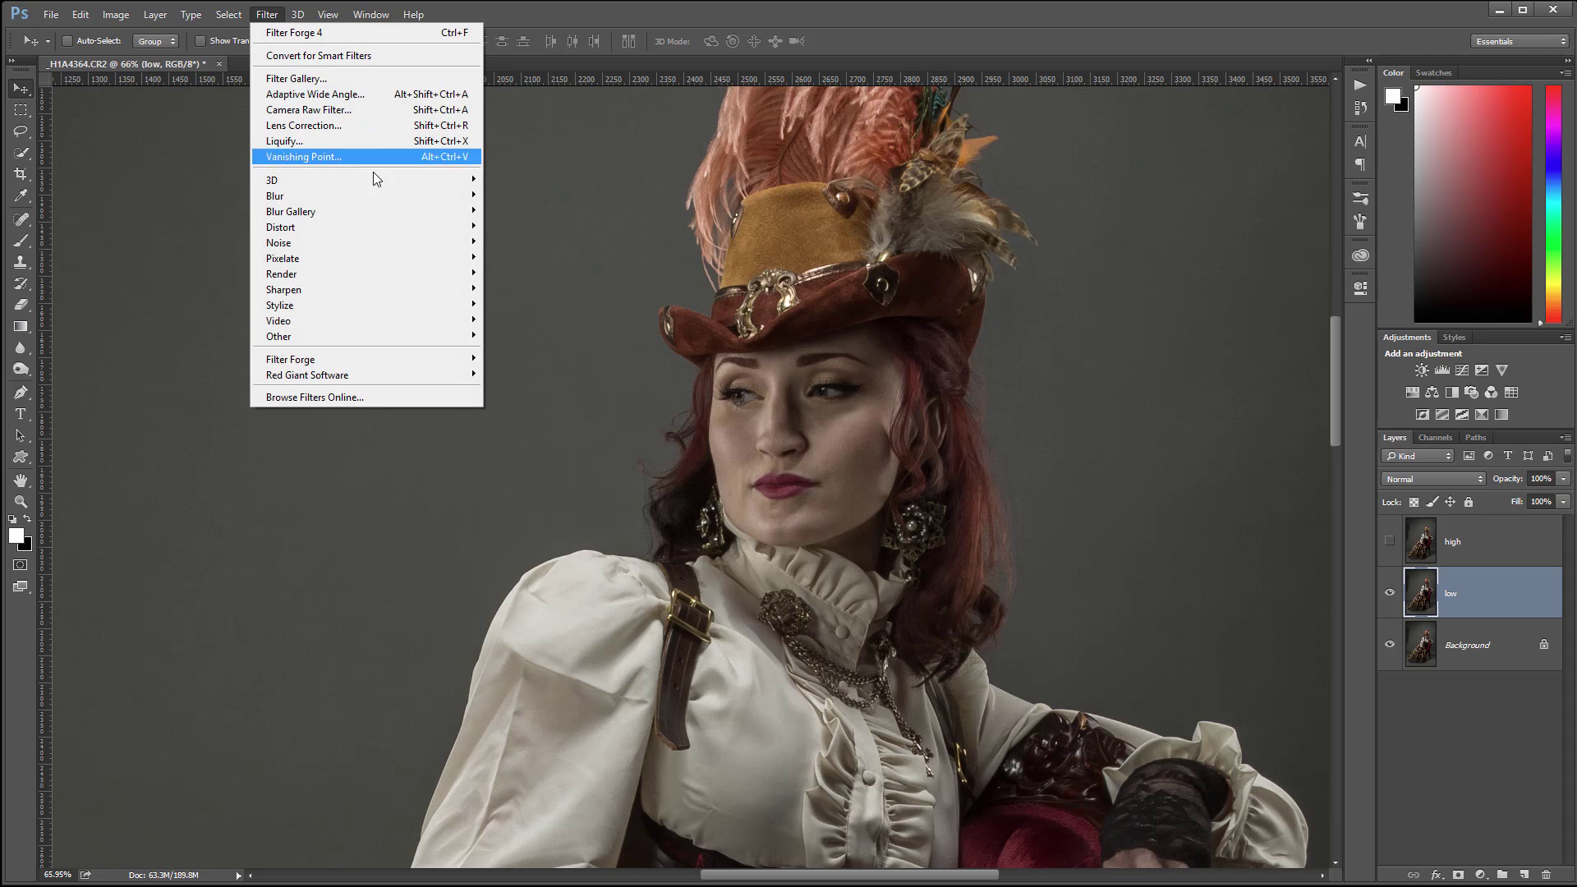
pyautogui.moveTo(387, 200)
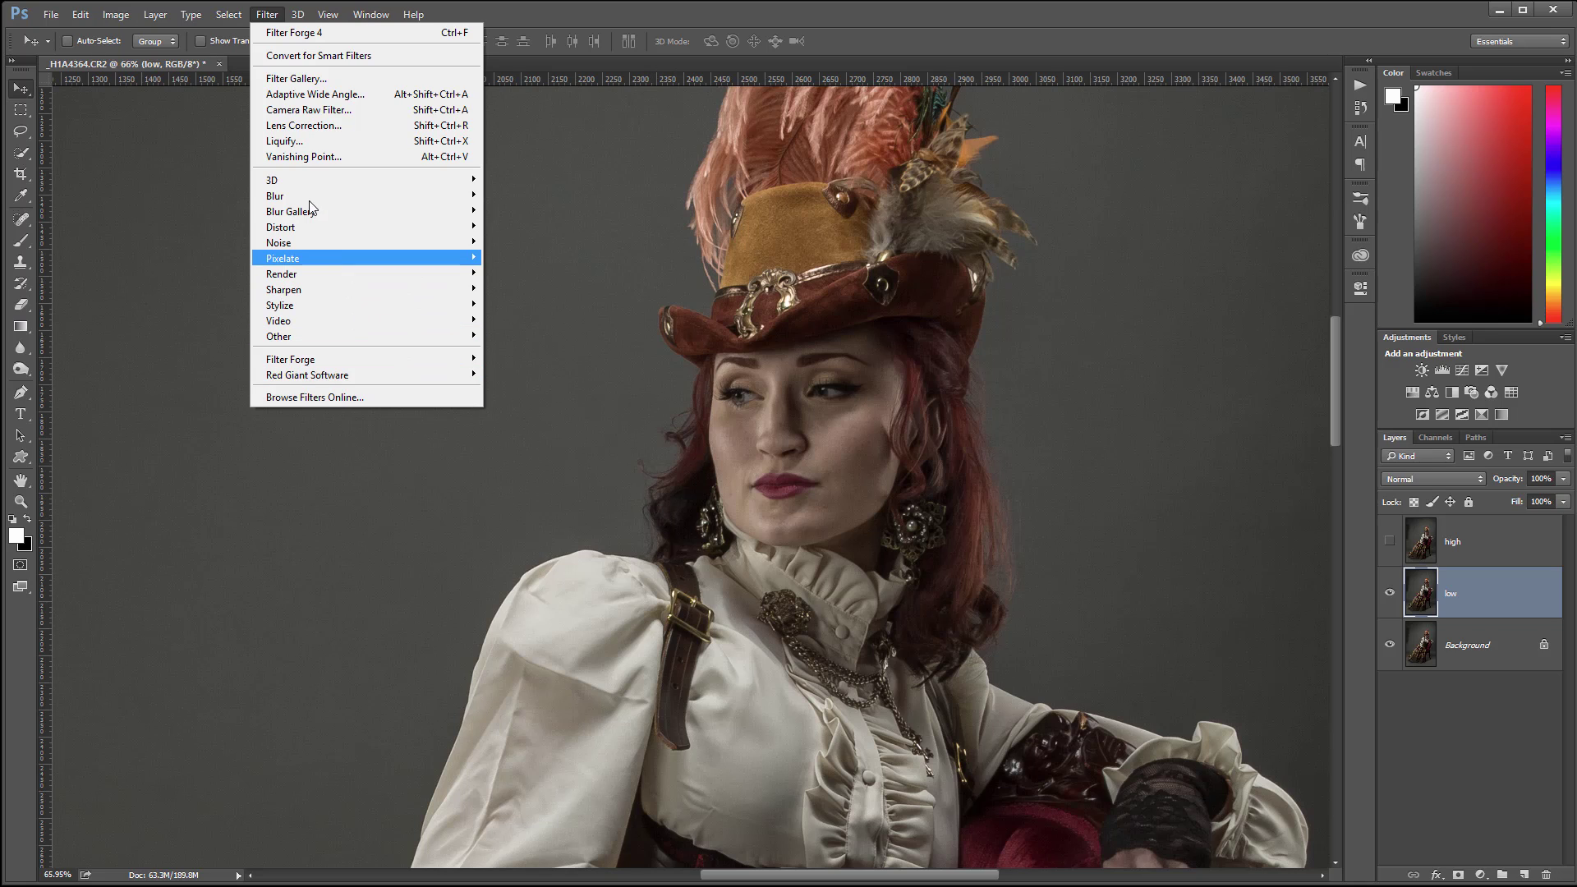
pyautogui.moveTo(309, 196)
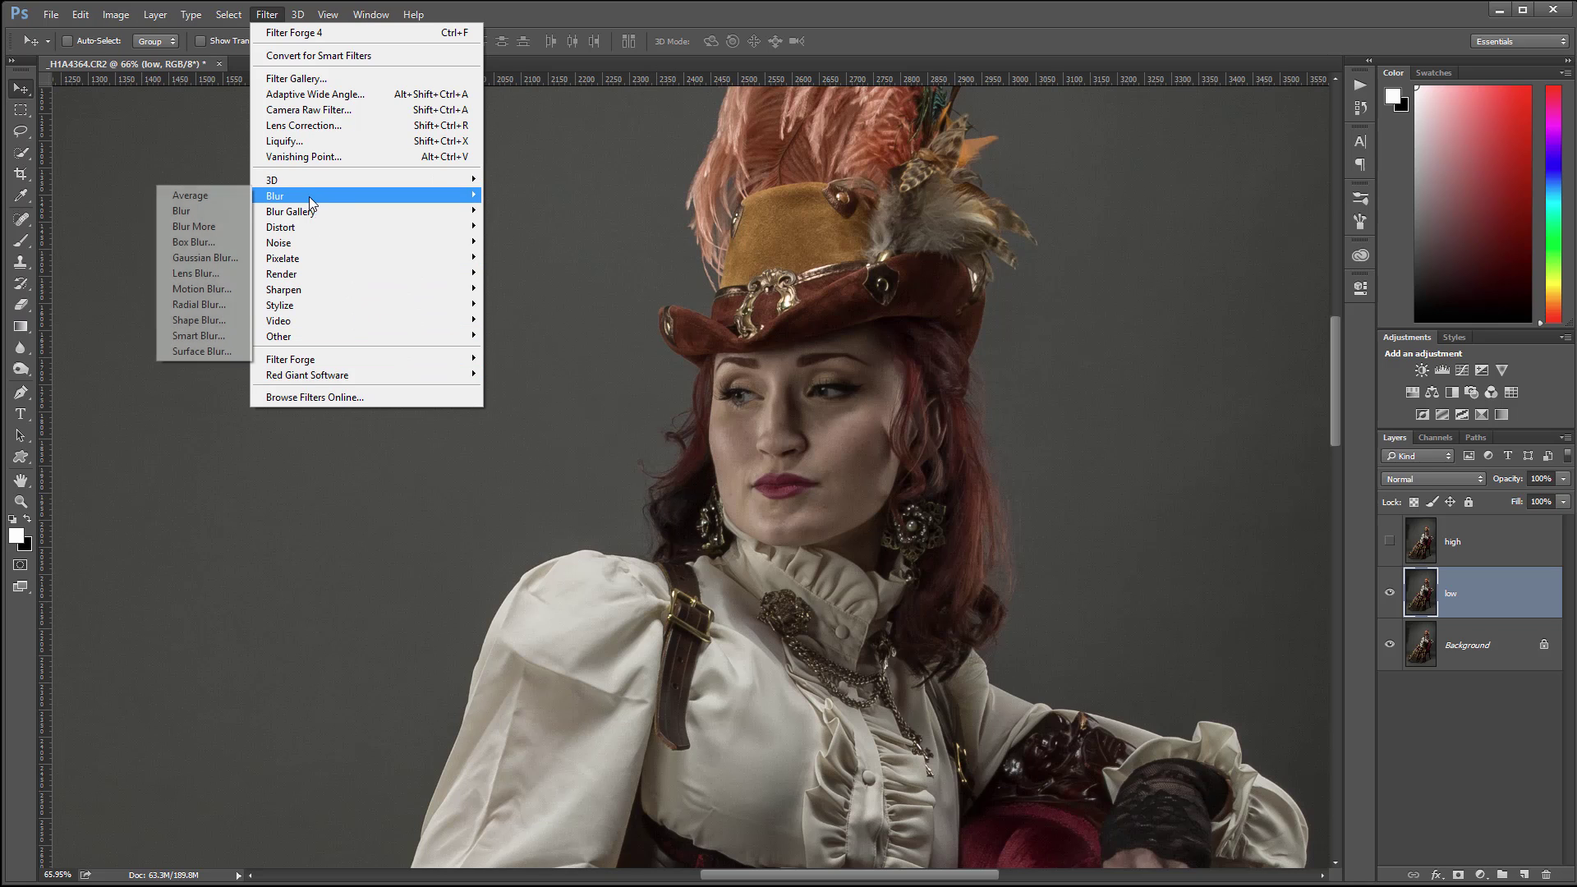
pyautogui.click(197, 352)
pyautogui.moveTo(1057, 254); pyautogui.dragTo(1114, 232)
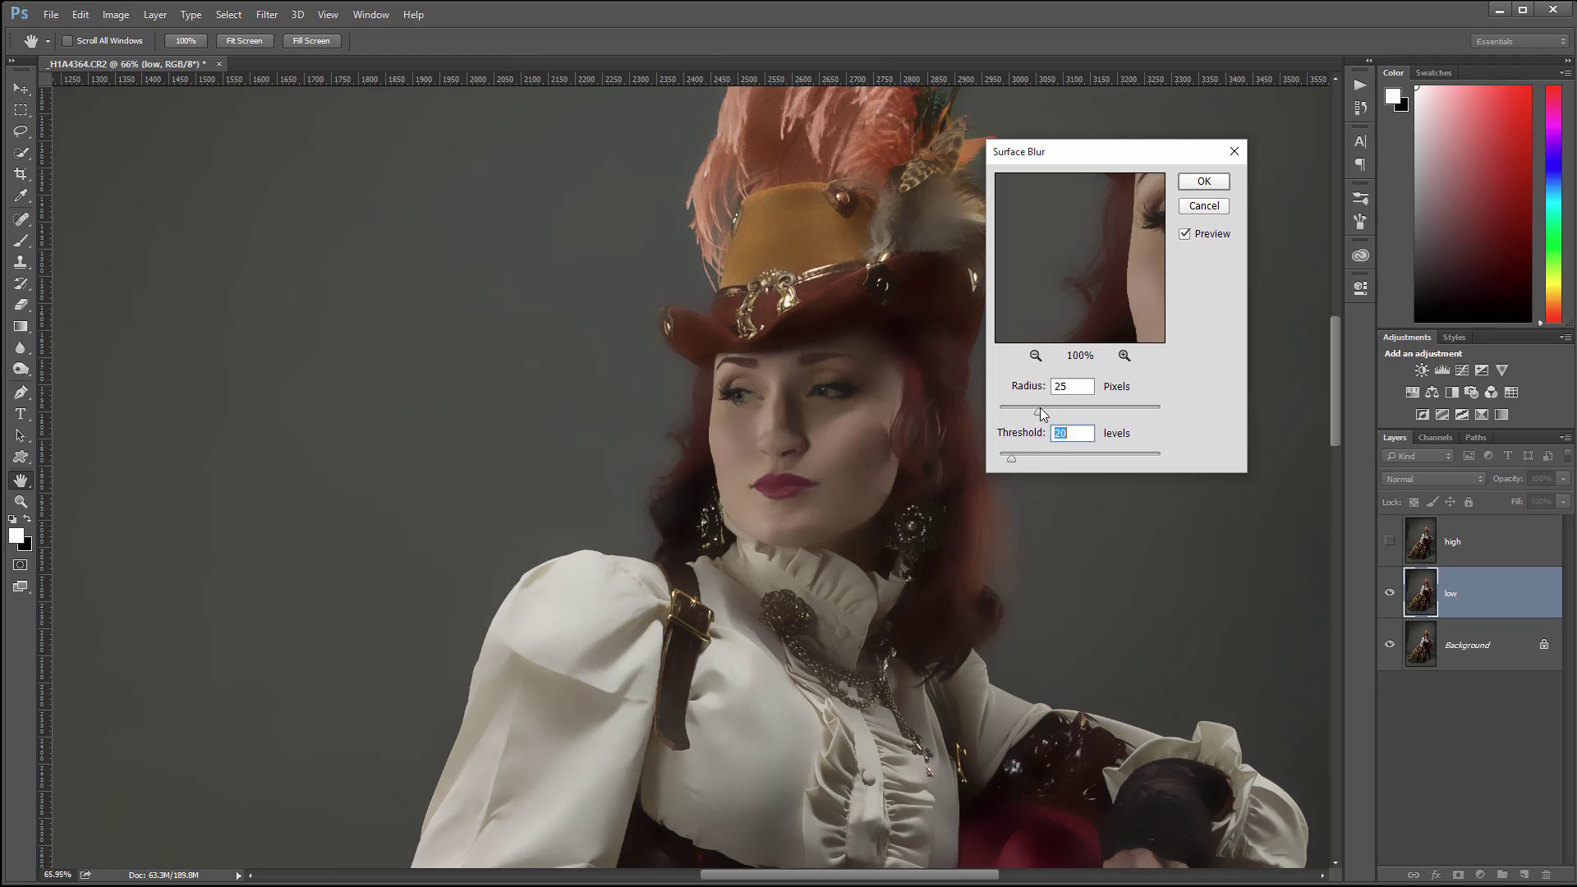
pyautogui.moveTo(1033, 416); pyautogui.dragTo(1028, 411)
pyautogui.click(740, 422)
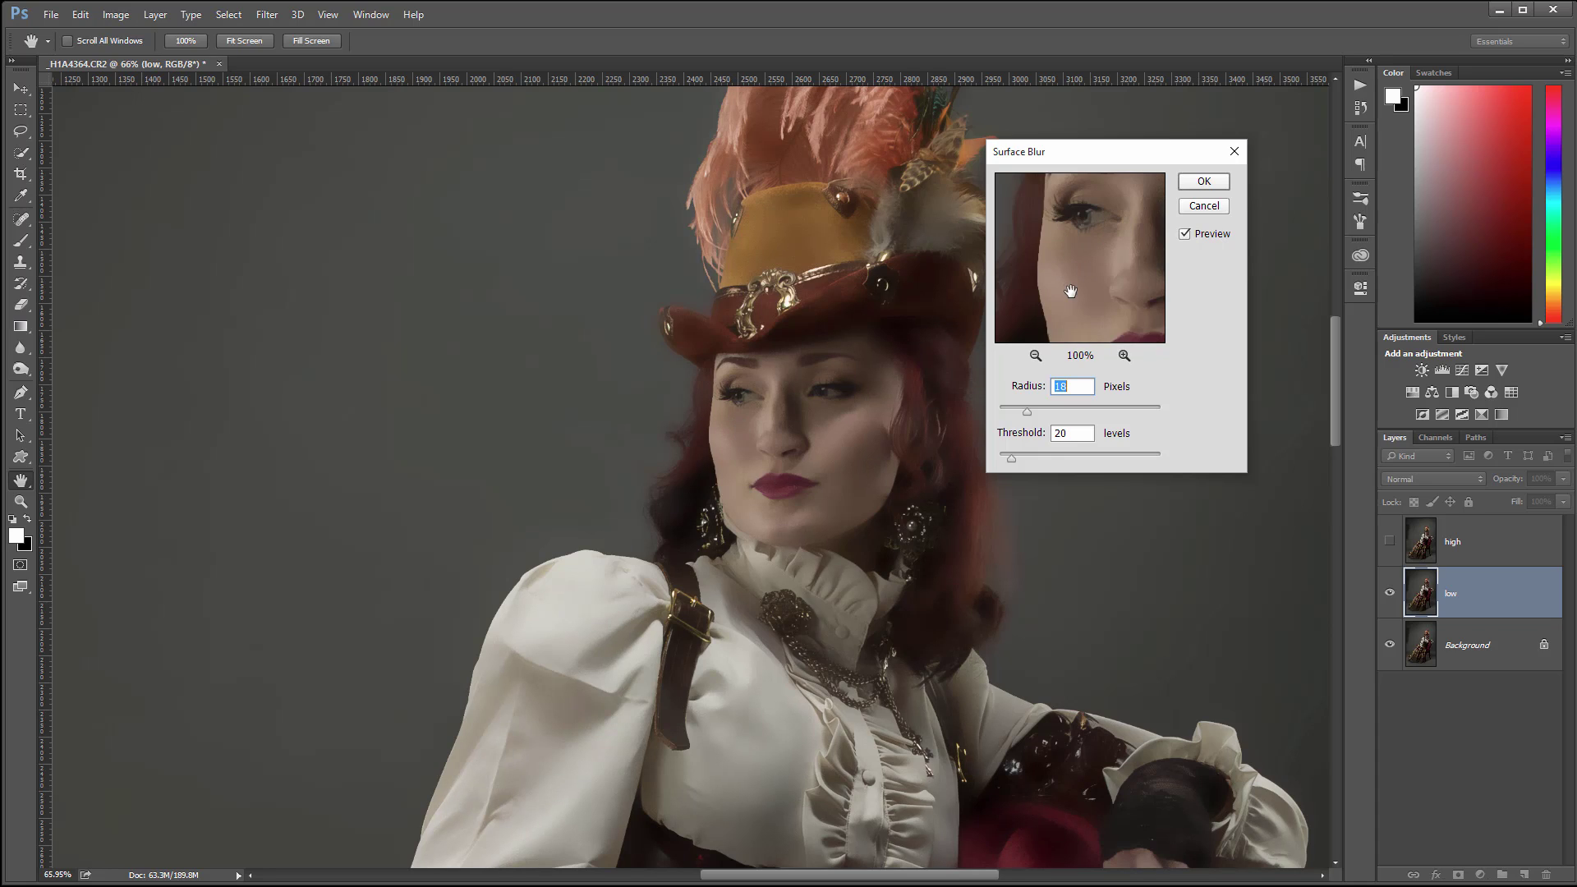
pyautogui.click(1012, 462)
pyautogui.moveTo(1007, 460); pyautogui.dragTo(1007, 460)
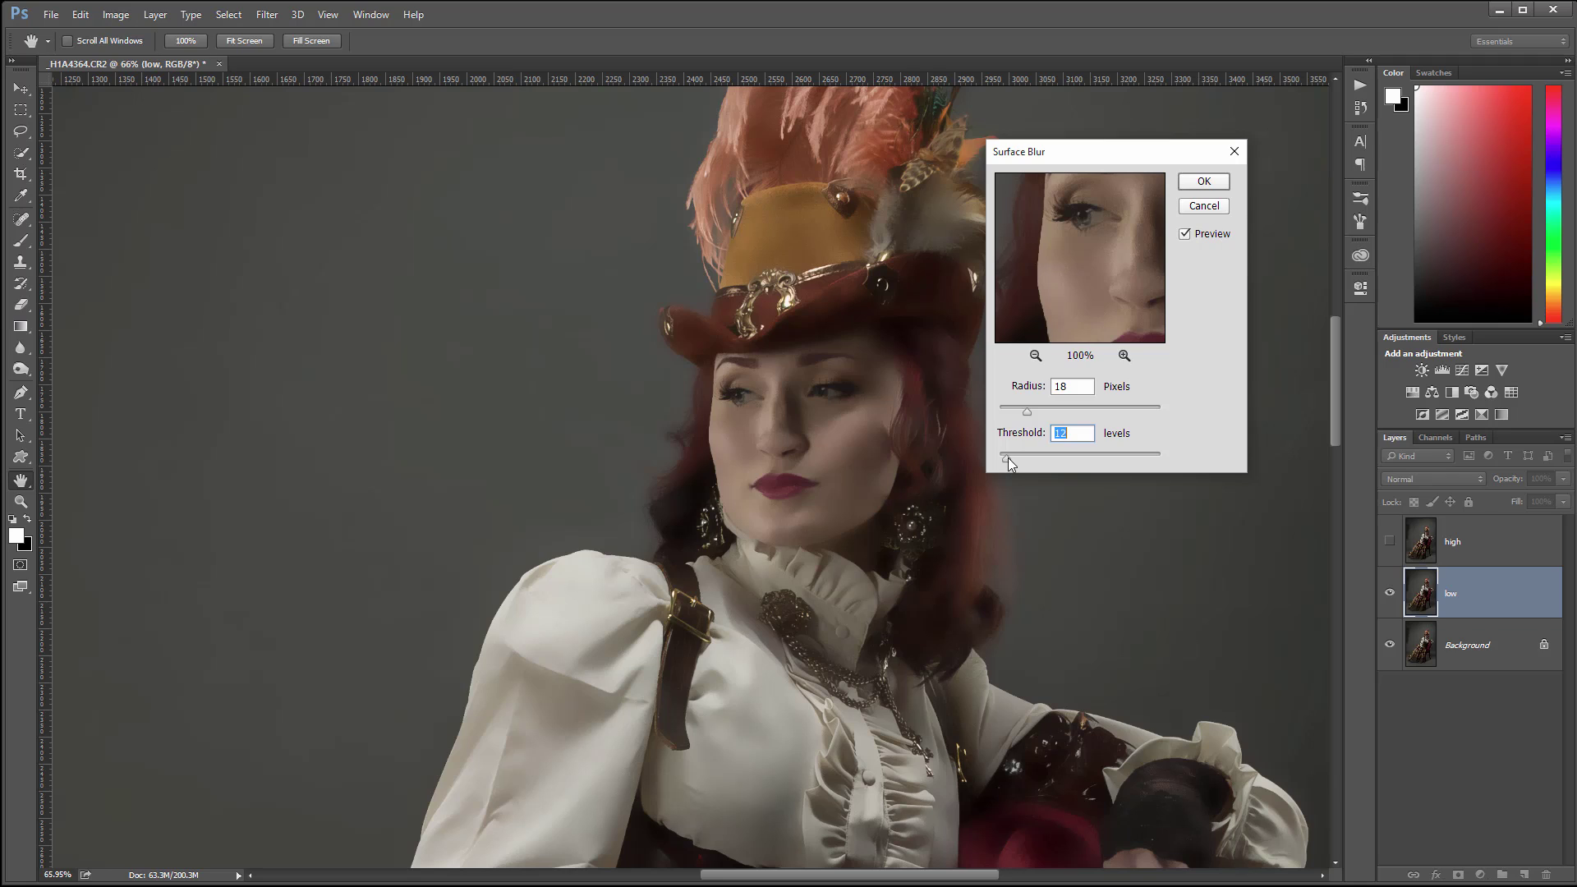
pyautogui.click(1025, 411)
pyautogui.click(1202, 181)
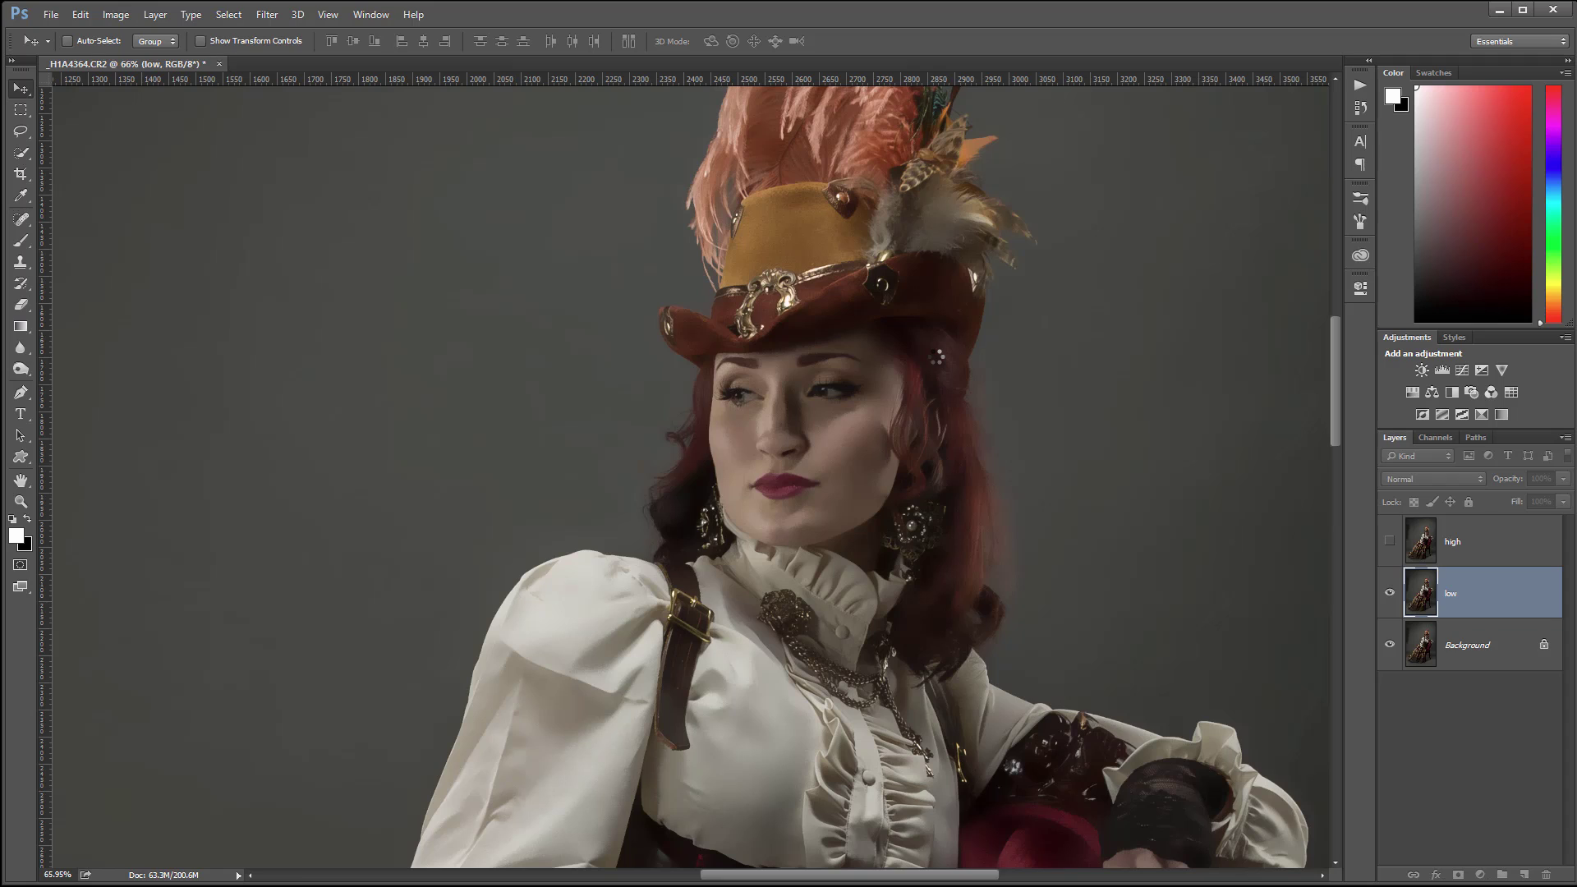
# Show and activate the high layer, and start Apply Image on it with the low layer as the source
pyautogui.click(1543, 546)
pyautogui.click(1390, 541)
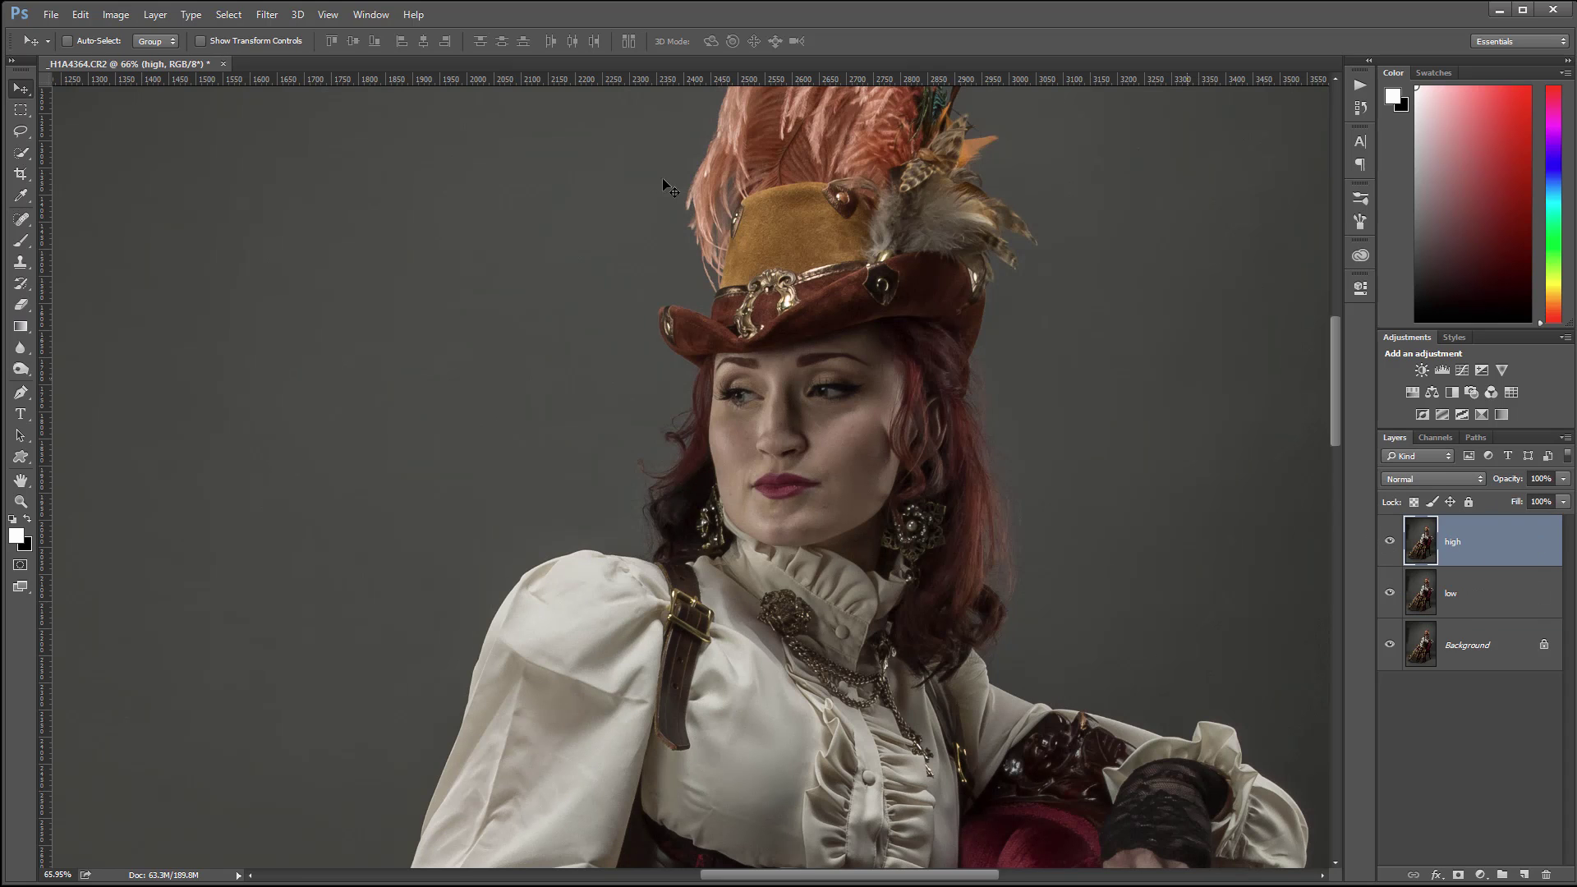
pyautogui.click(113, 14)
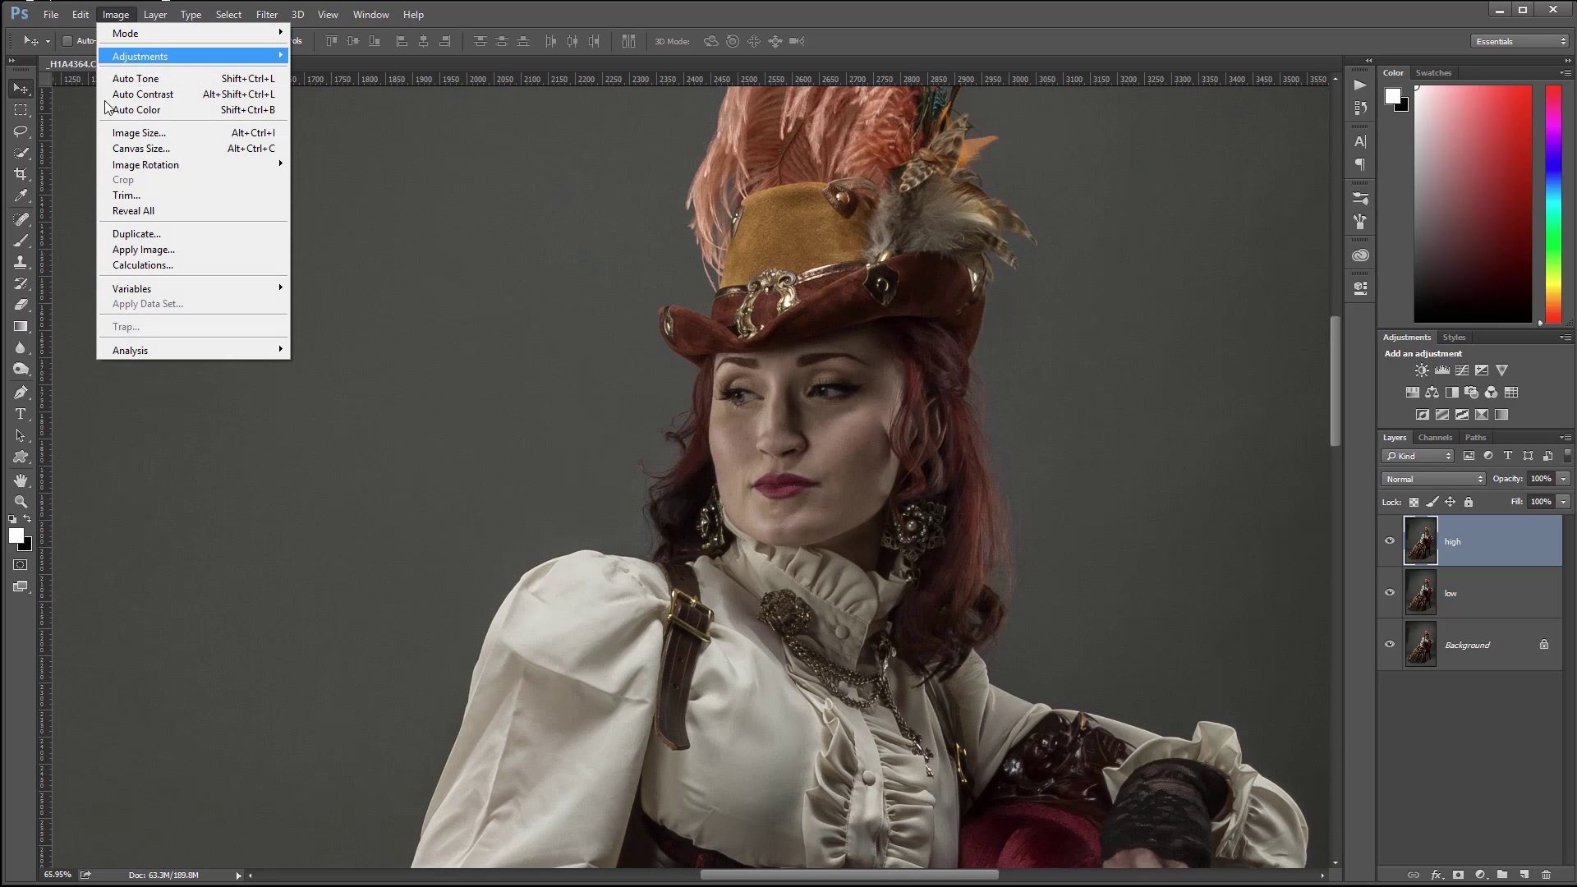
pyautogui.click(181, 251)
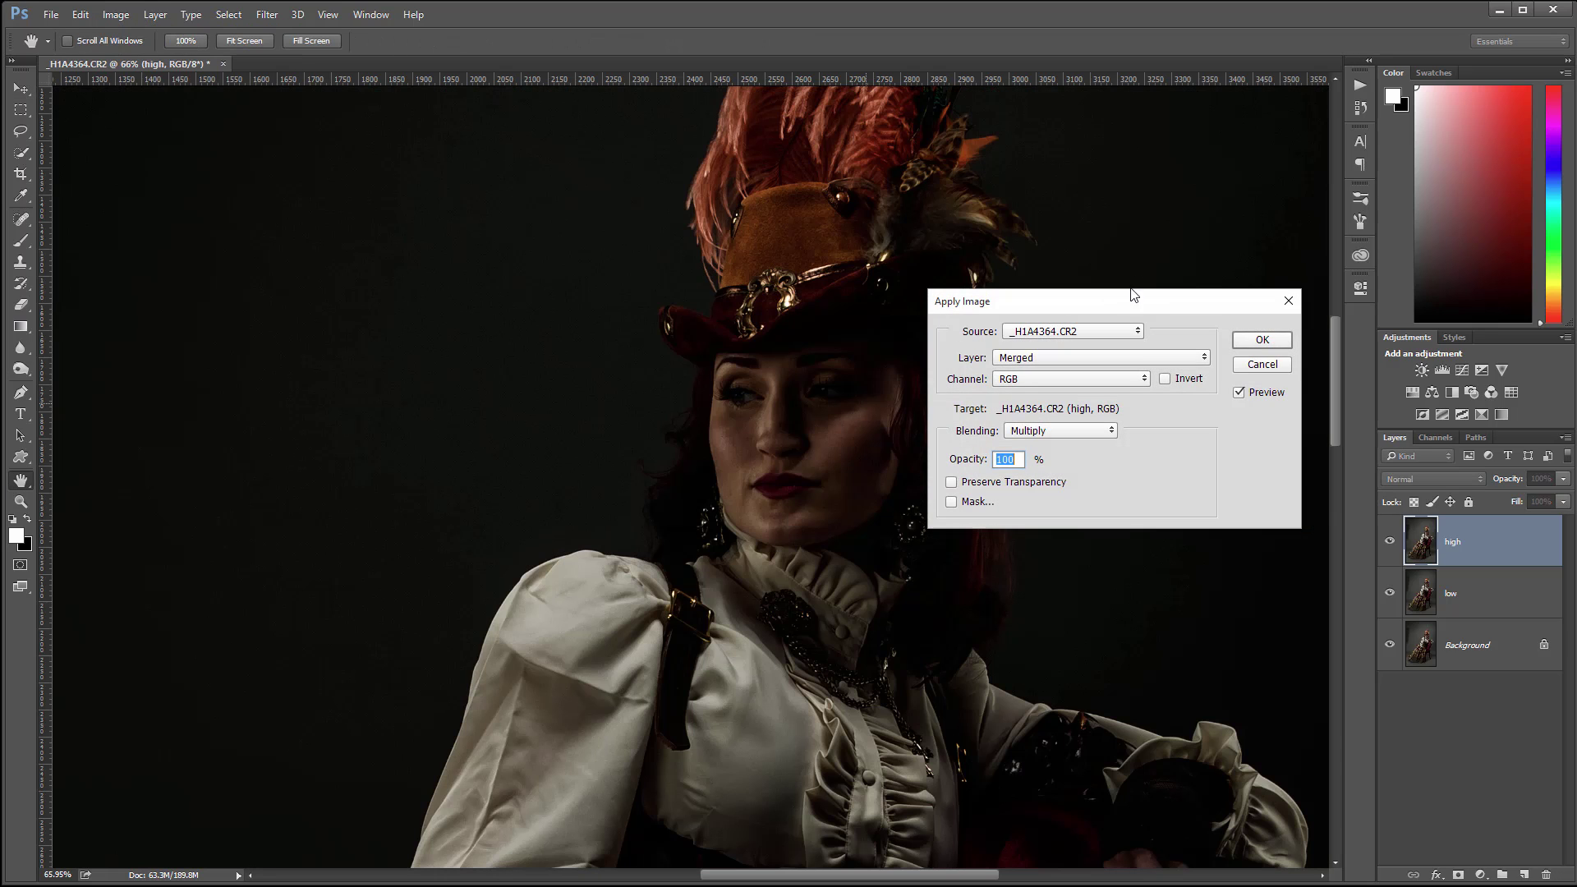
pyautogui.click(1134, 358)
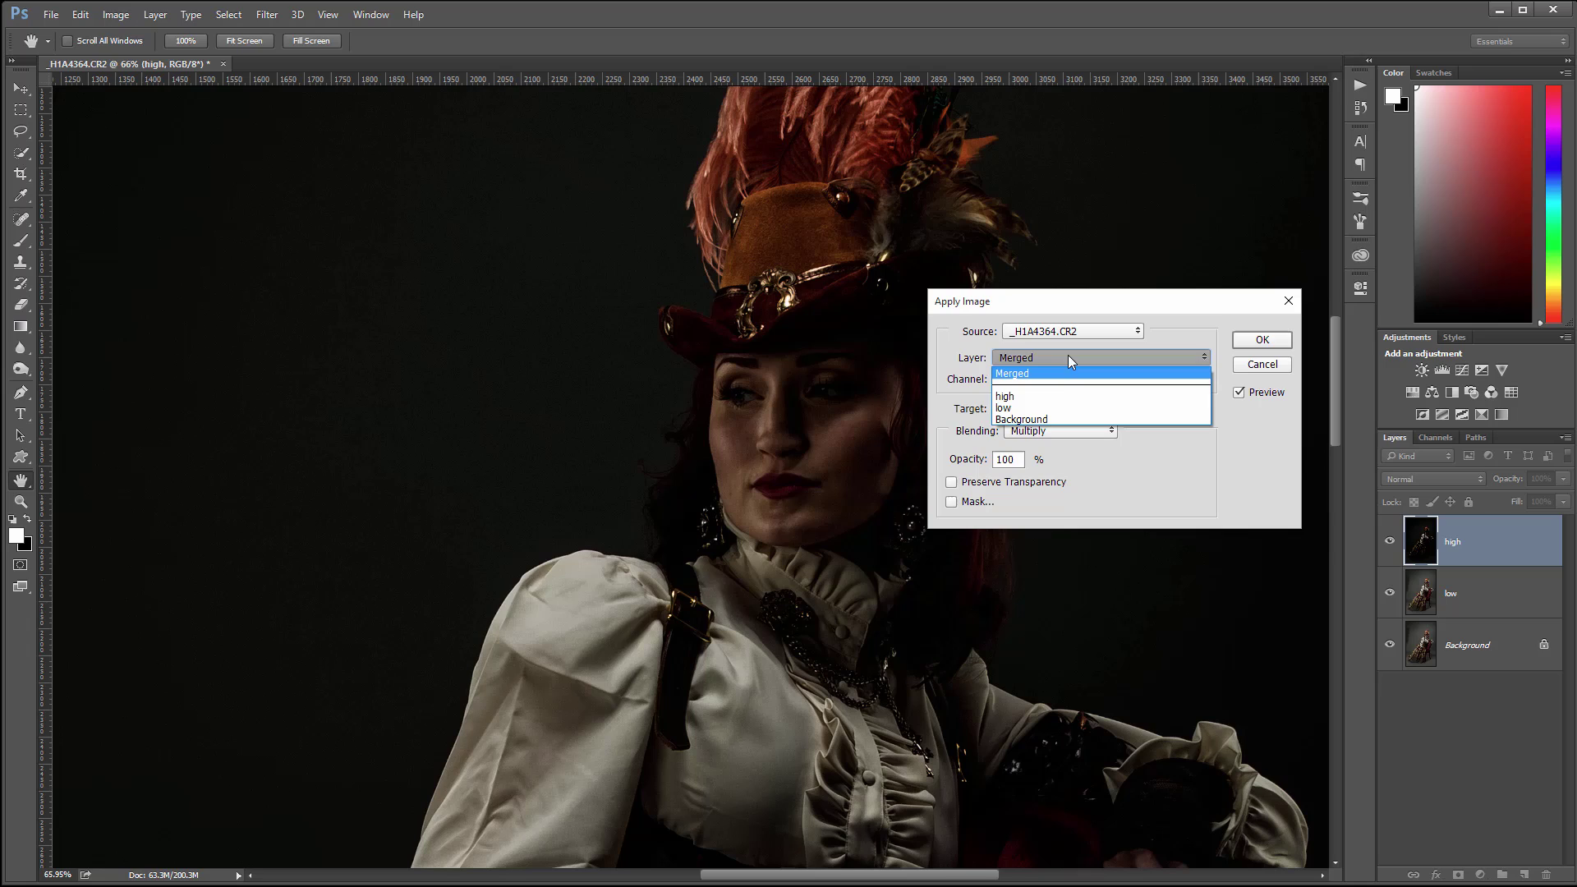
pyautogui.click(1035, 398)
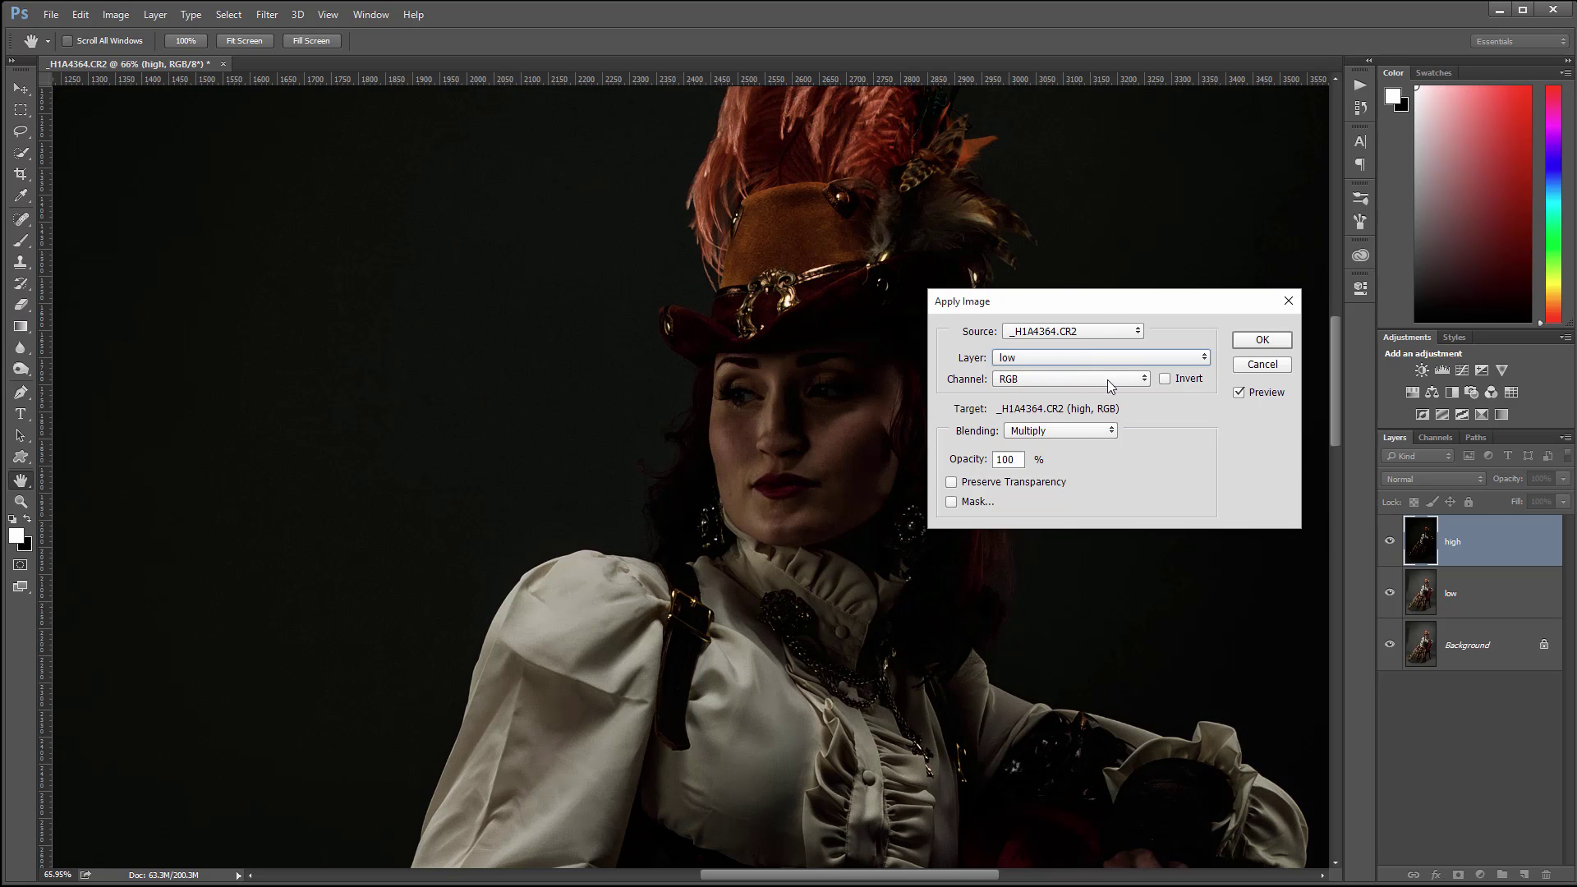
# Try Add blending with Invert enabled, scale 2 and offset 0 in the Apply Image settings
pyautogui.click(1105, 433)
pyautogui.click(1052, 700)
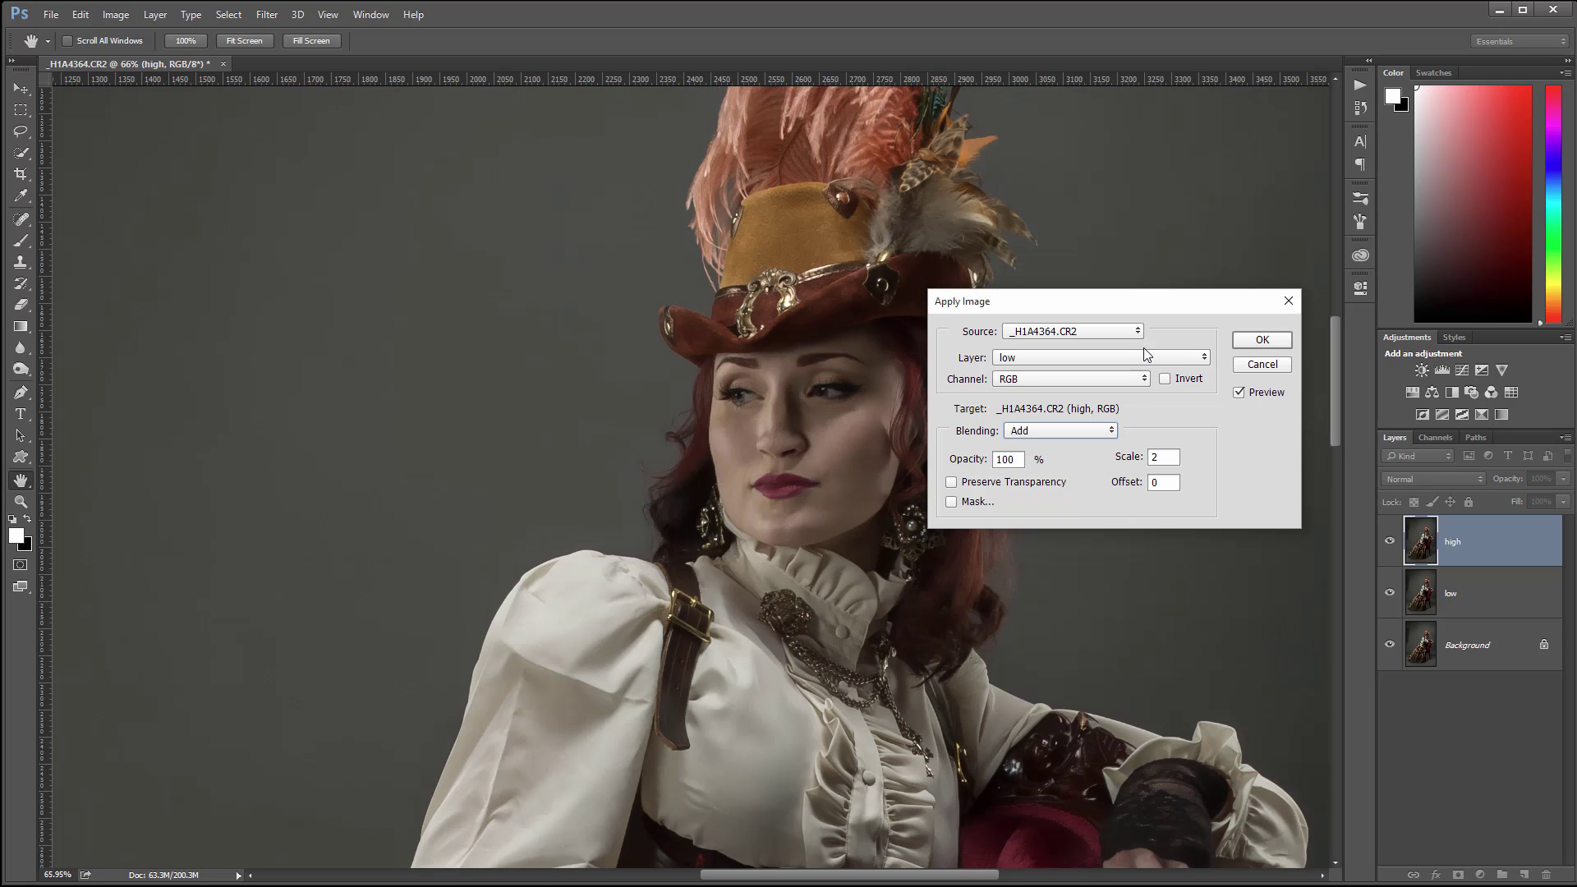
pyautogui.click(1165, 383)
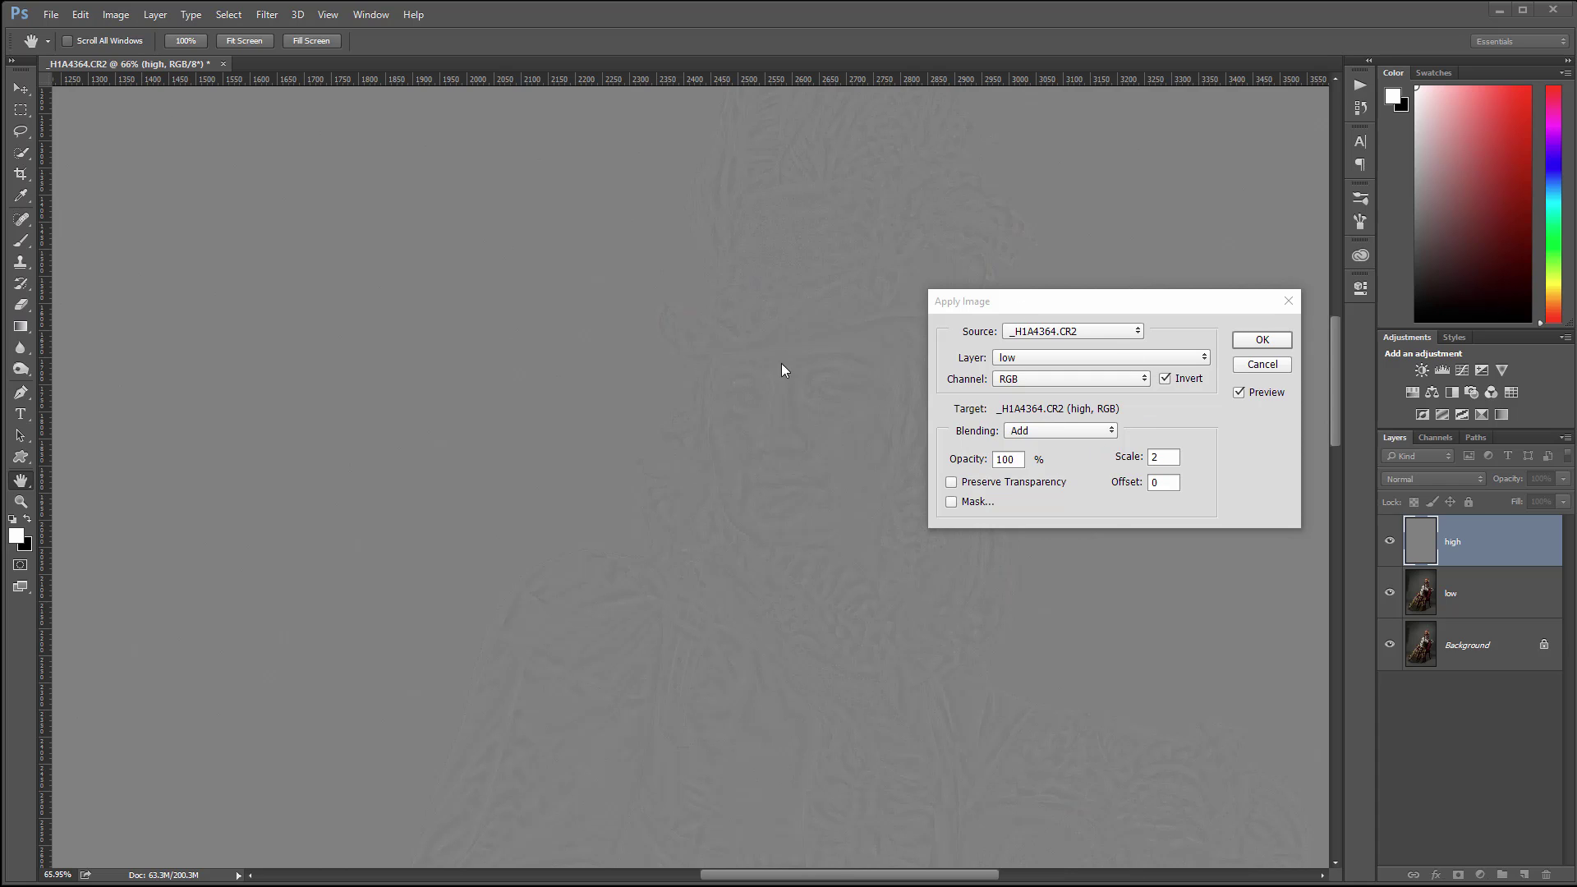
# Set the Apply Image blending to Subtract with scale 2 and offset 128, and disable Invert
pyautogui.click(1109, 436)
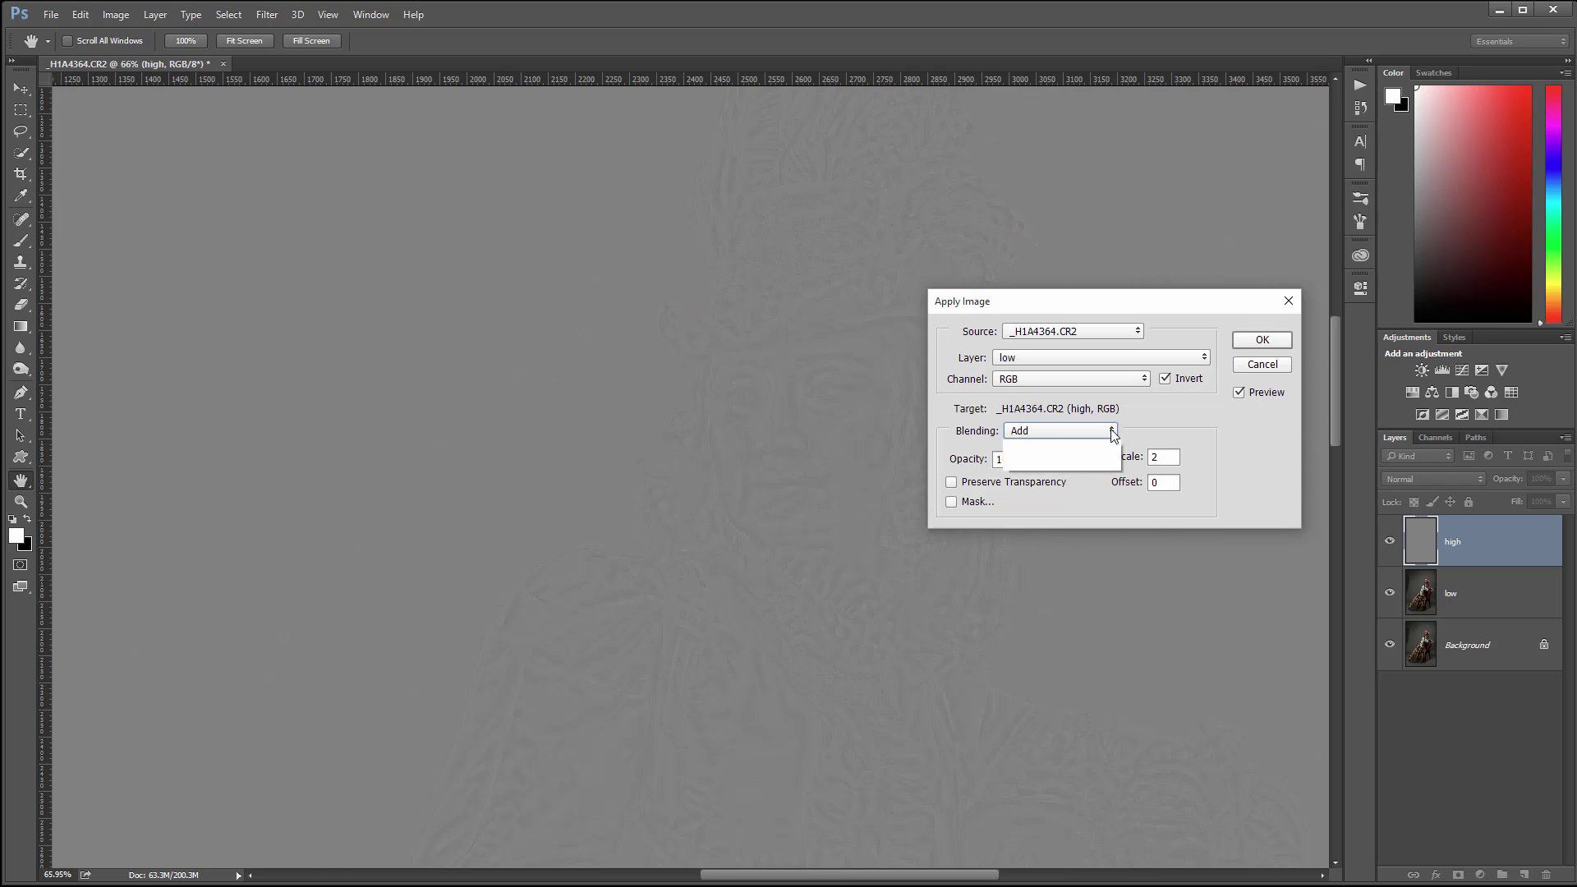
pyautogui.click(1079, 430)
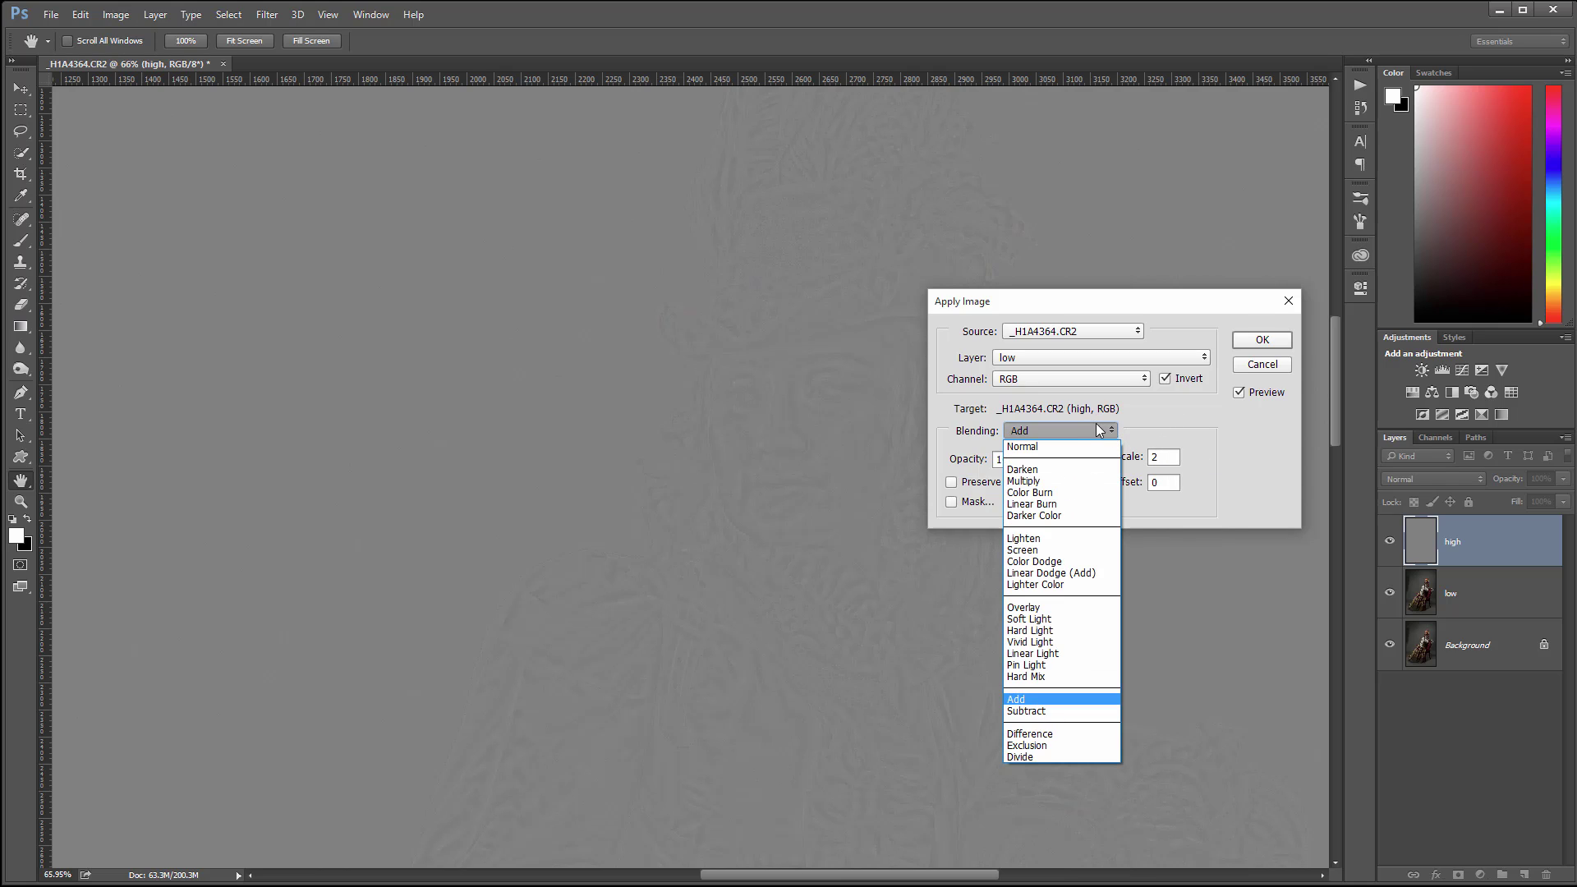
pyautogui.click(1066, 711)
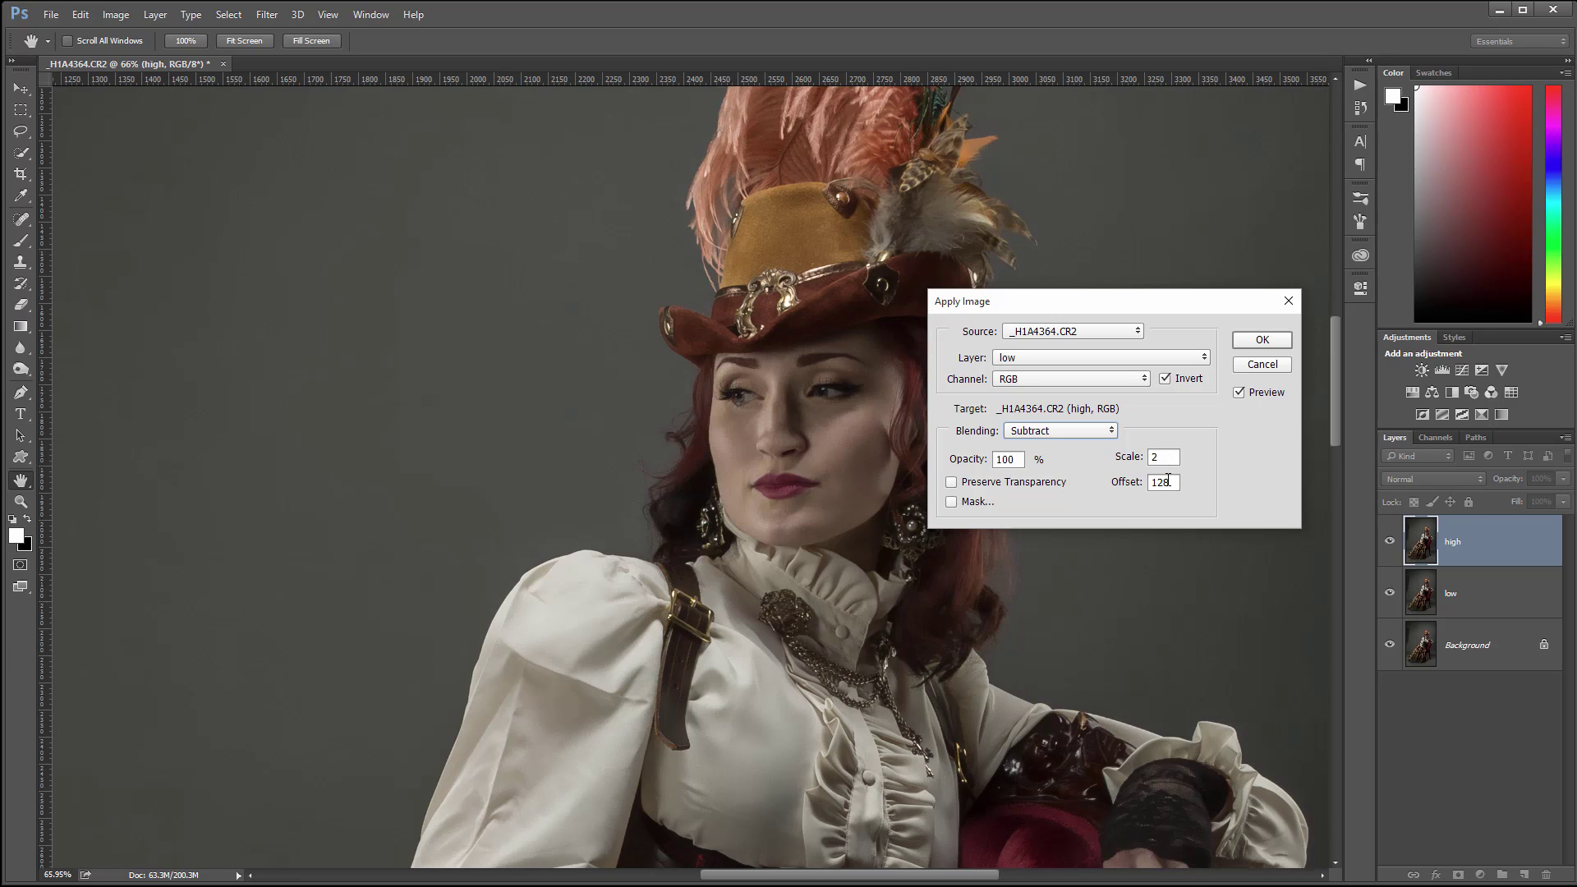
pyautogui.click(1165, 379)
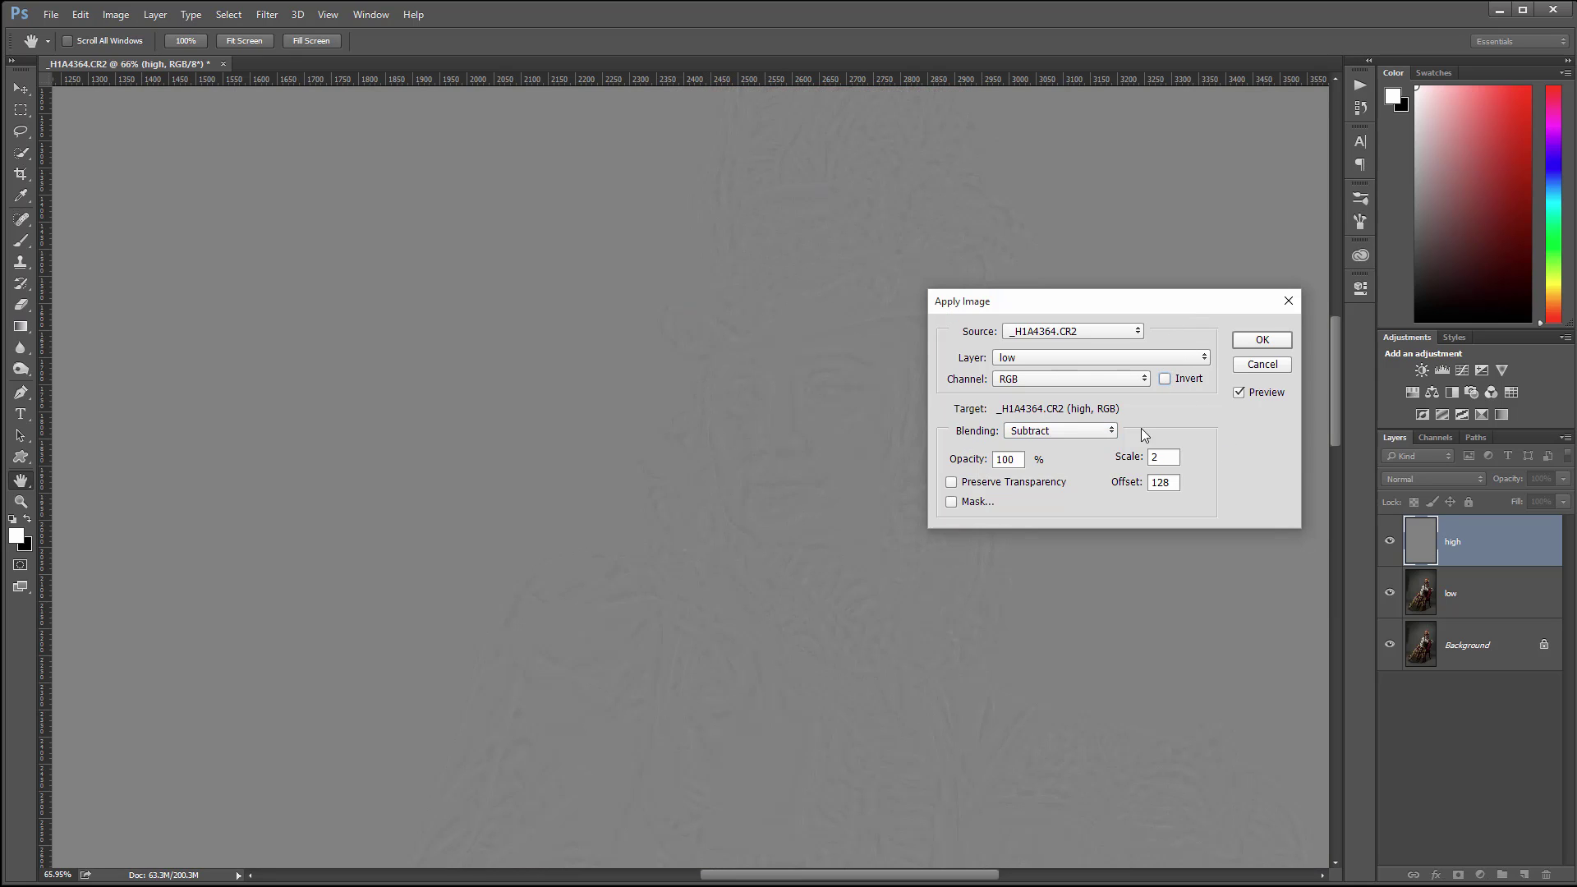
# Switch the Apply Image blending back to Add with scale 2 and offset 0, and try the Invert option
pyautogui.click(1079, 426)
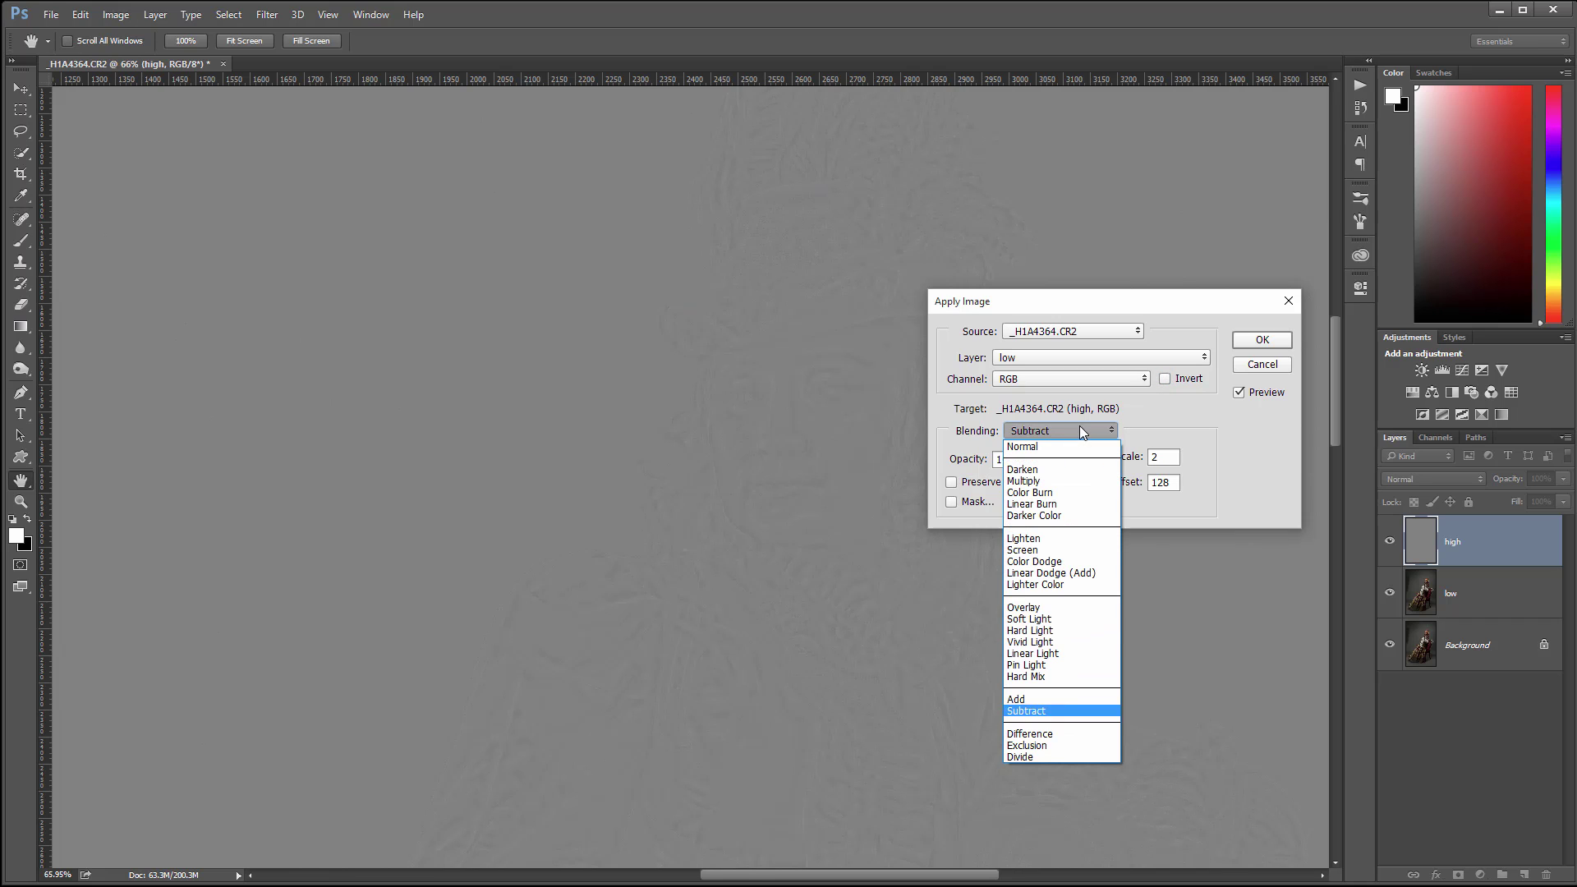
pyautogui.click(1060, 701)
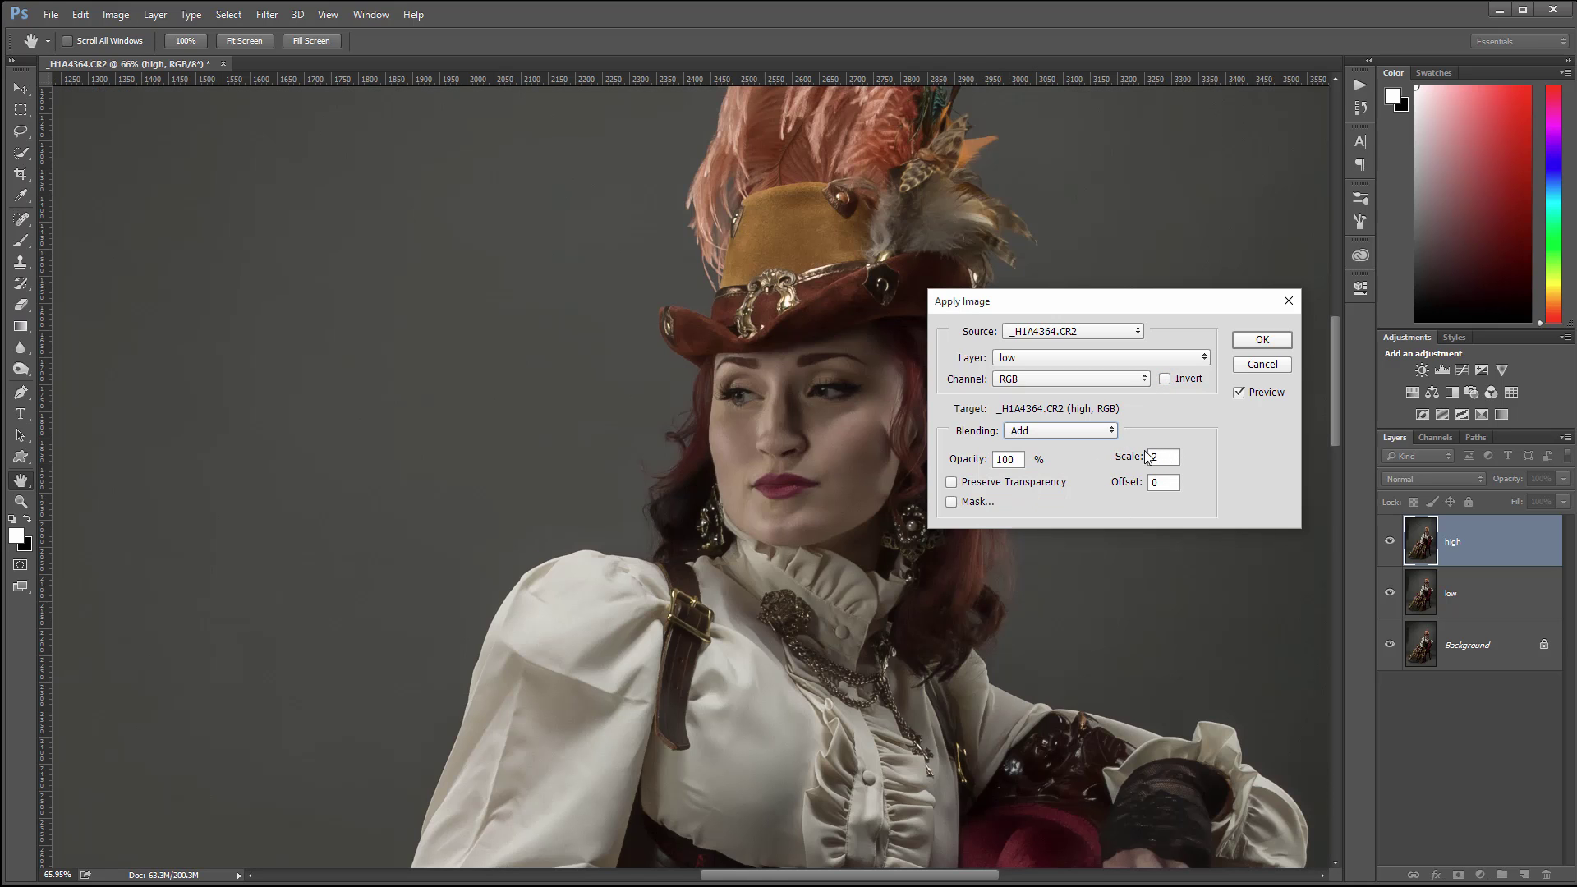
pyautogui.click(1168, 379)
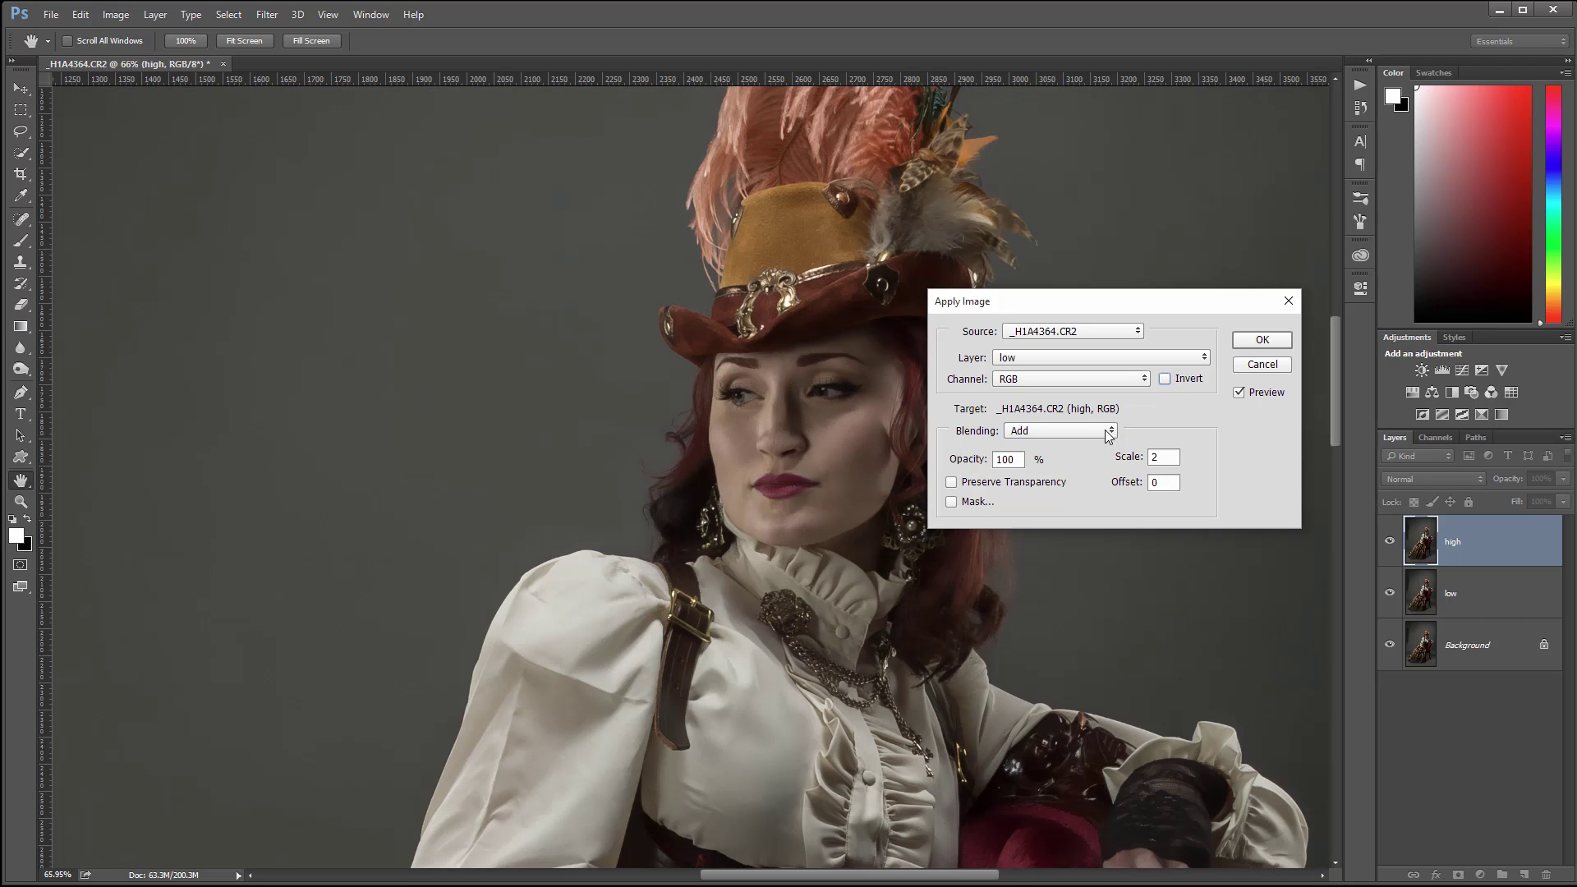
# Apply the low layer to the high layer using Subtract blending, scale 2, offset 128 and no inversion
pyautogui.click(1109, 431)
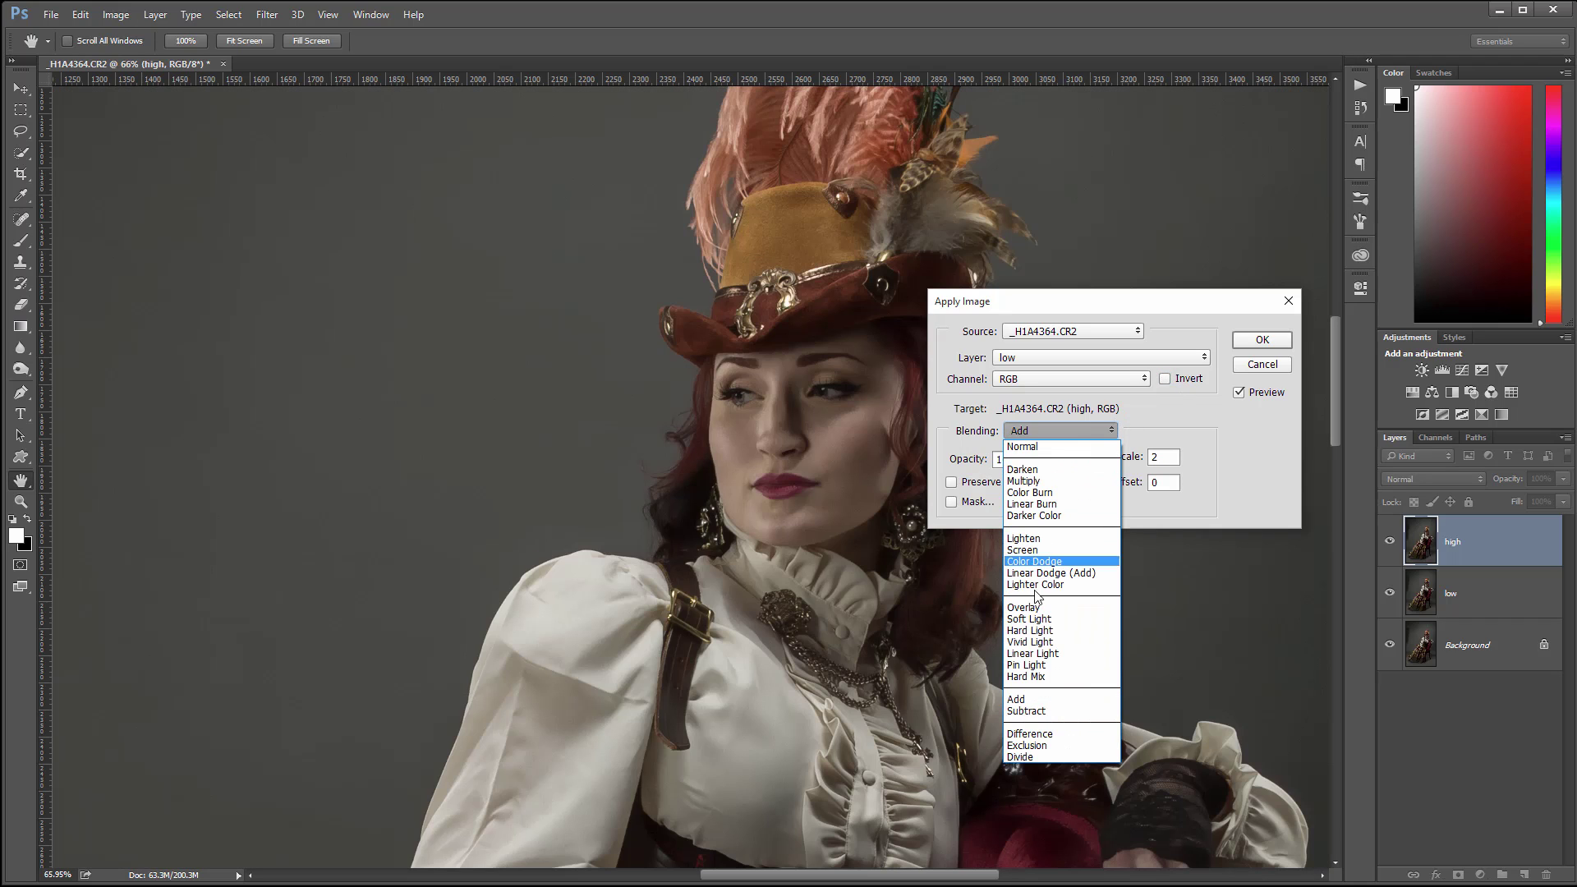
pyautogui.click(1057, 711)
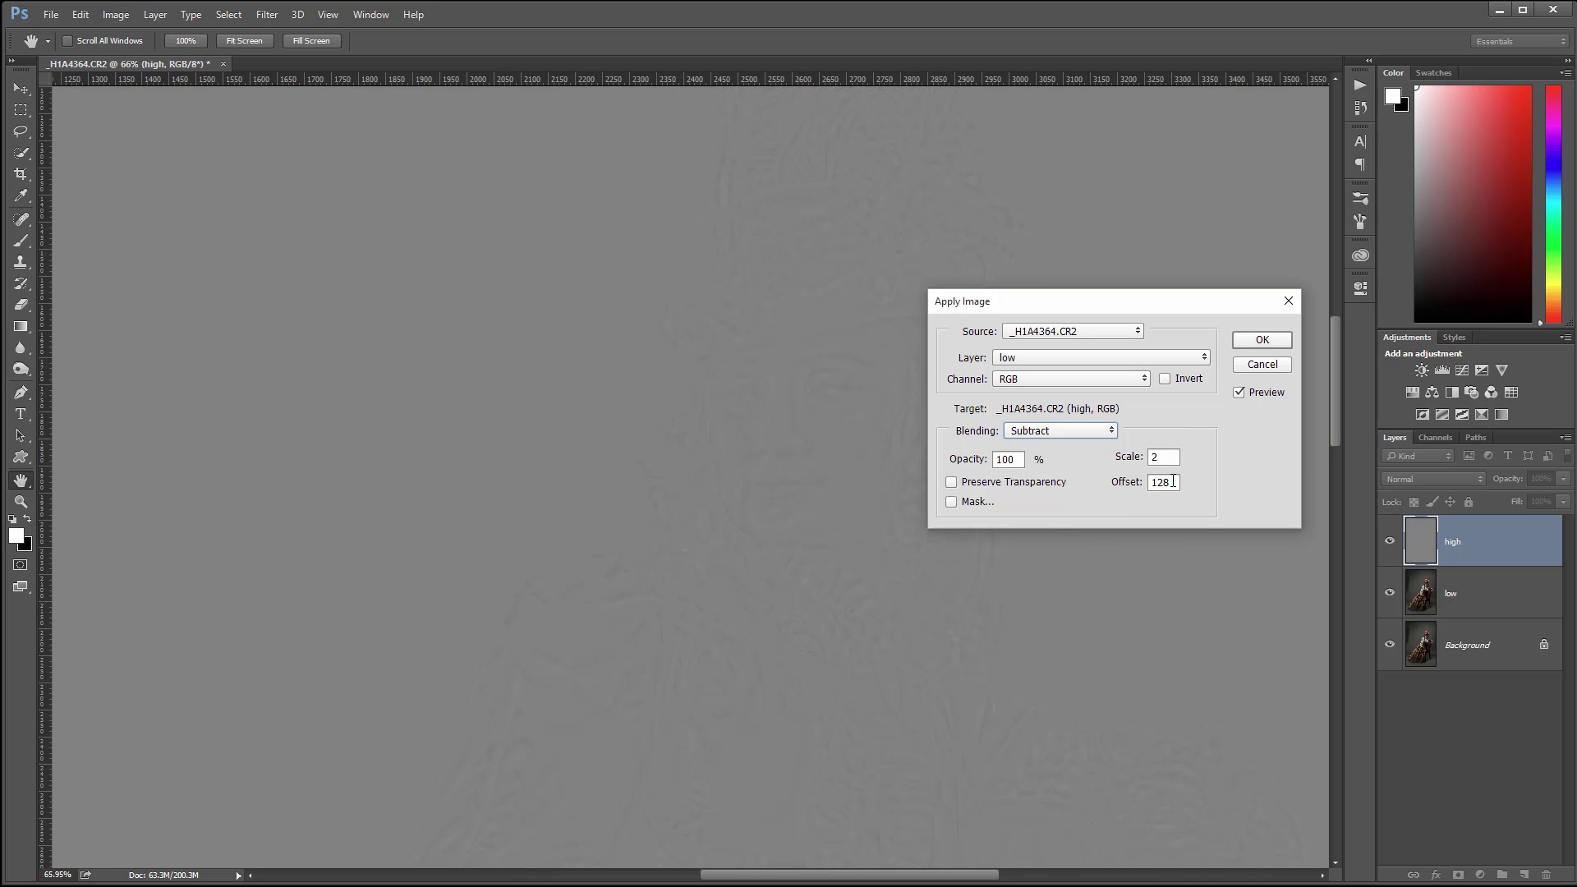
pyautogui.click(1263, 341)
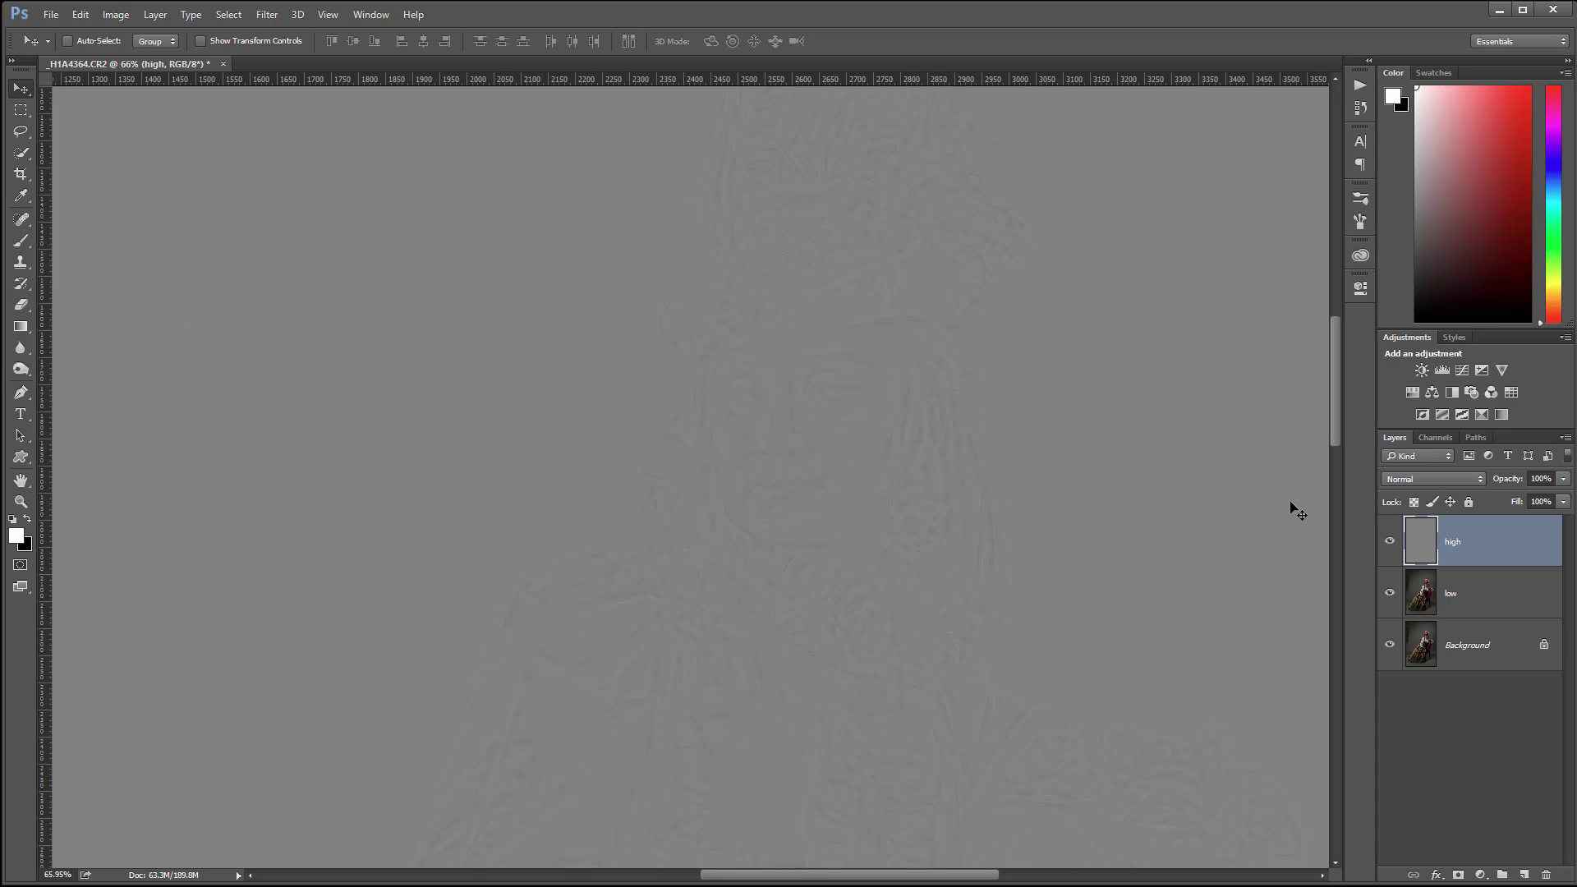
# Hide the high layer and add a new empty layer named "retouch" directly above the low layer
pyautogui.click(1389, 540)
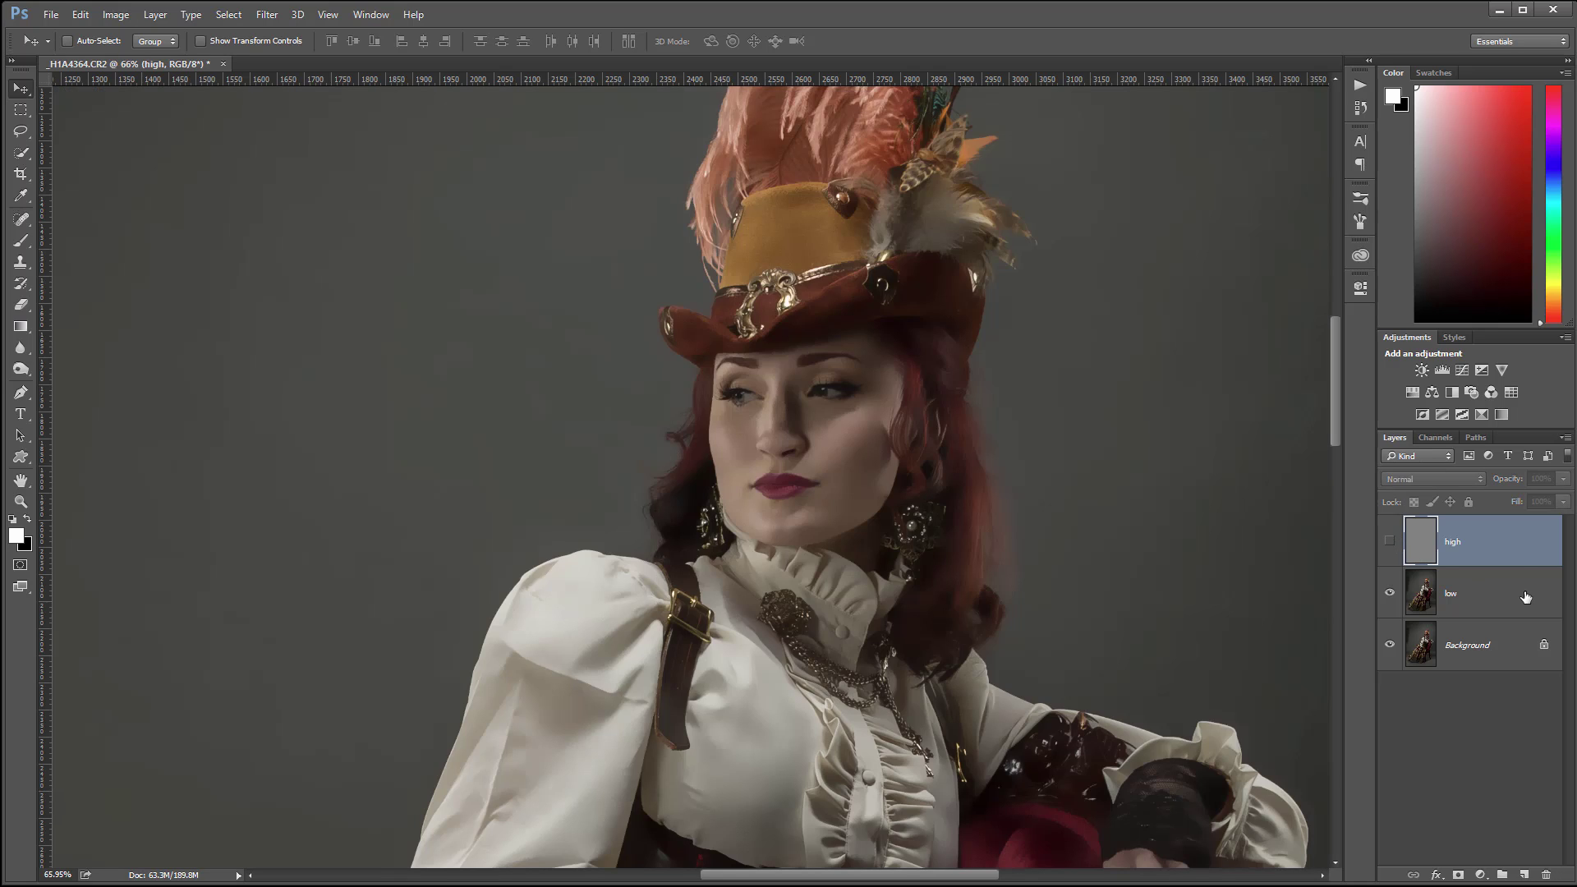
pyautogui.click(1525, 595)
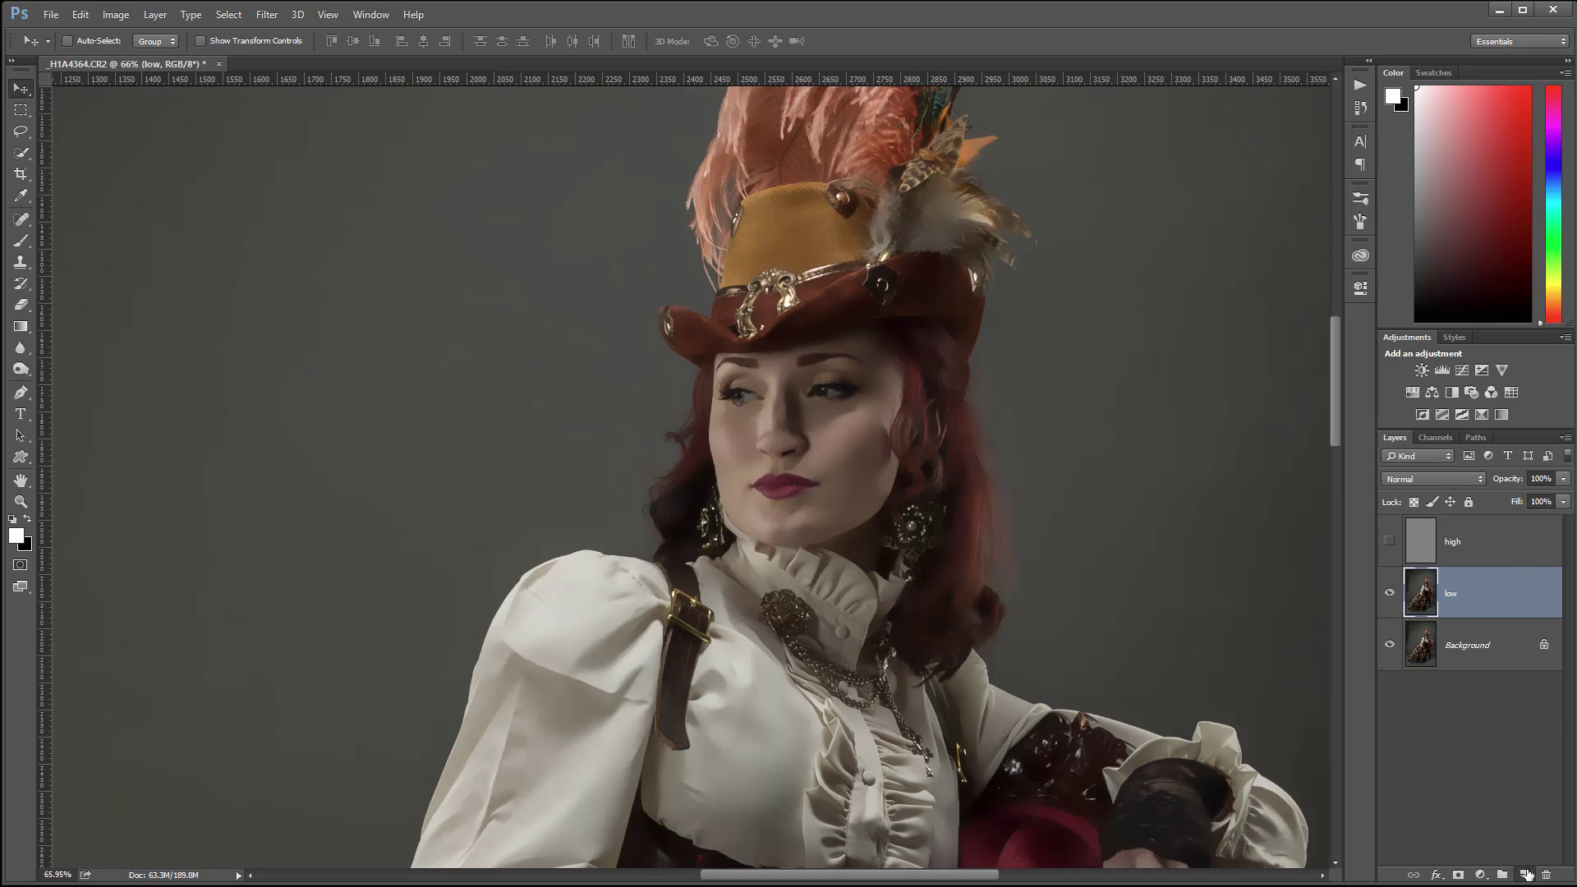
pyautogui.click(1525, 873)
pyautogui.doubleClick(1464, 593)
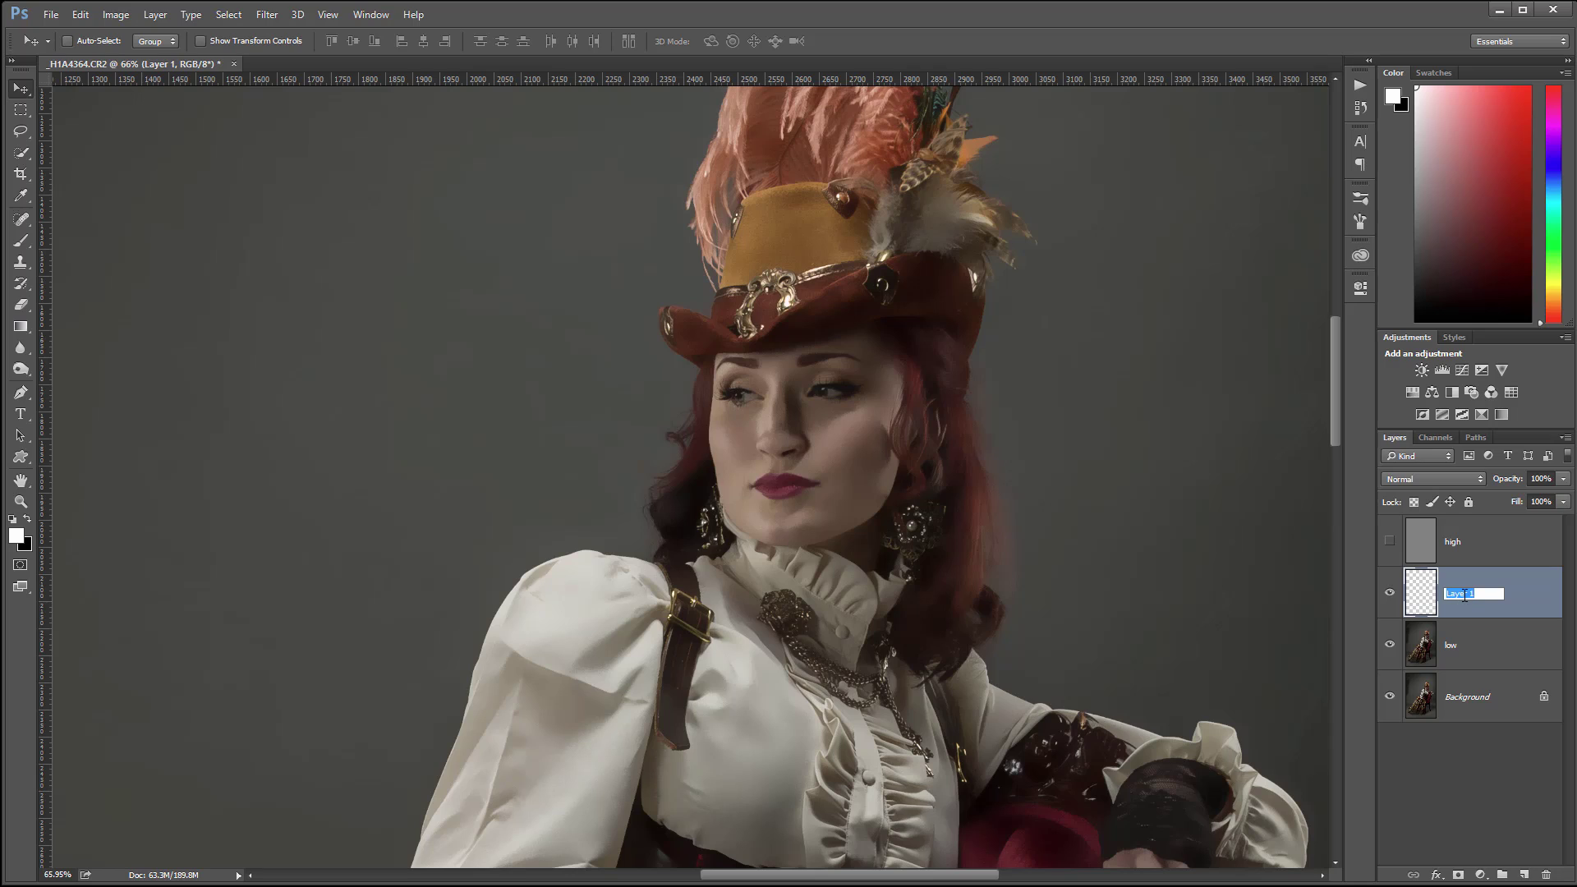
pyautogui.write('retouch')
pyautogui.click(1538, 582)
# Clip the retouch layer to the low layer, toggling the clipping mask off and on to compare
pyautogui.keyDown('alt'); pyautogui.click(1531, 618); pyautogui.keyUp('alt')
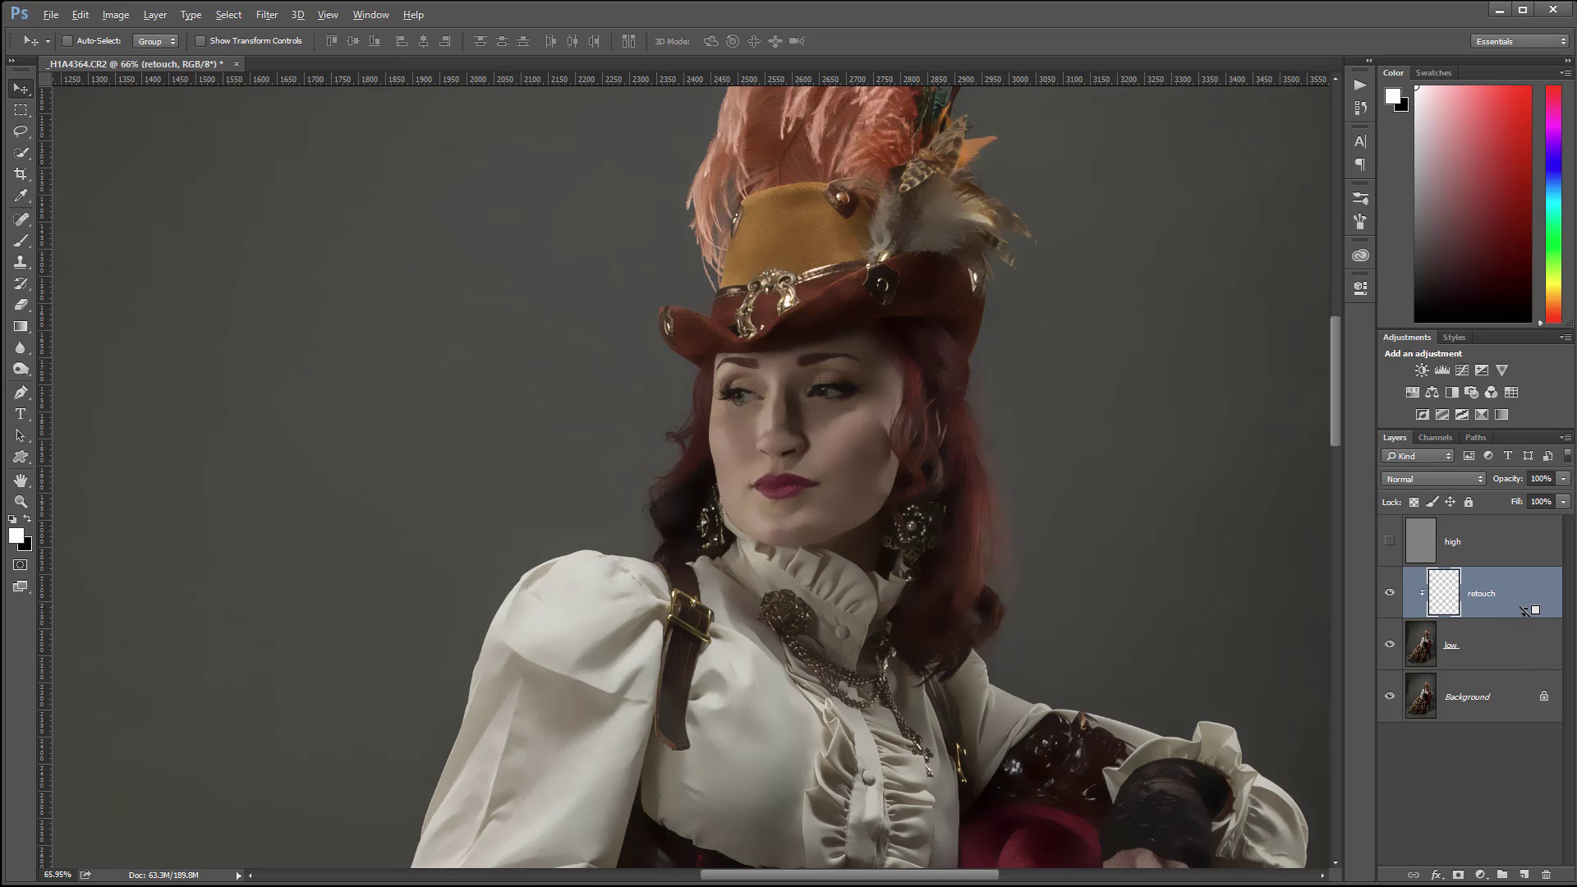
pyautogui.keyDown('alt'); pyautogui.click(1524, 610); pyautogui.keyUp('alt')
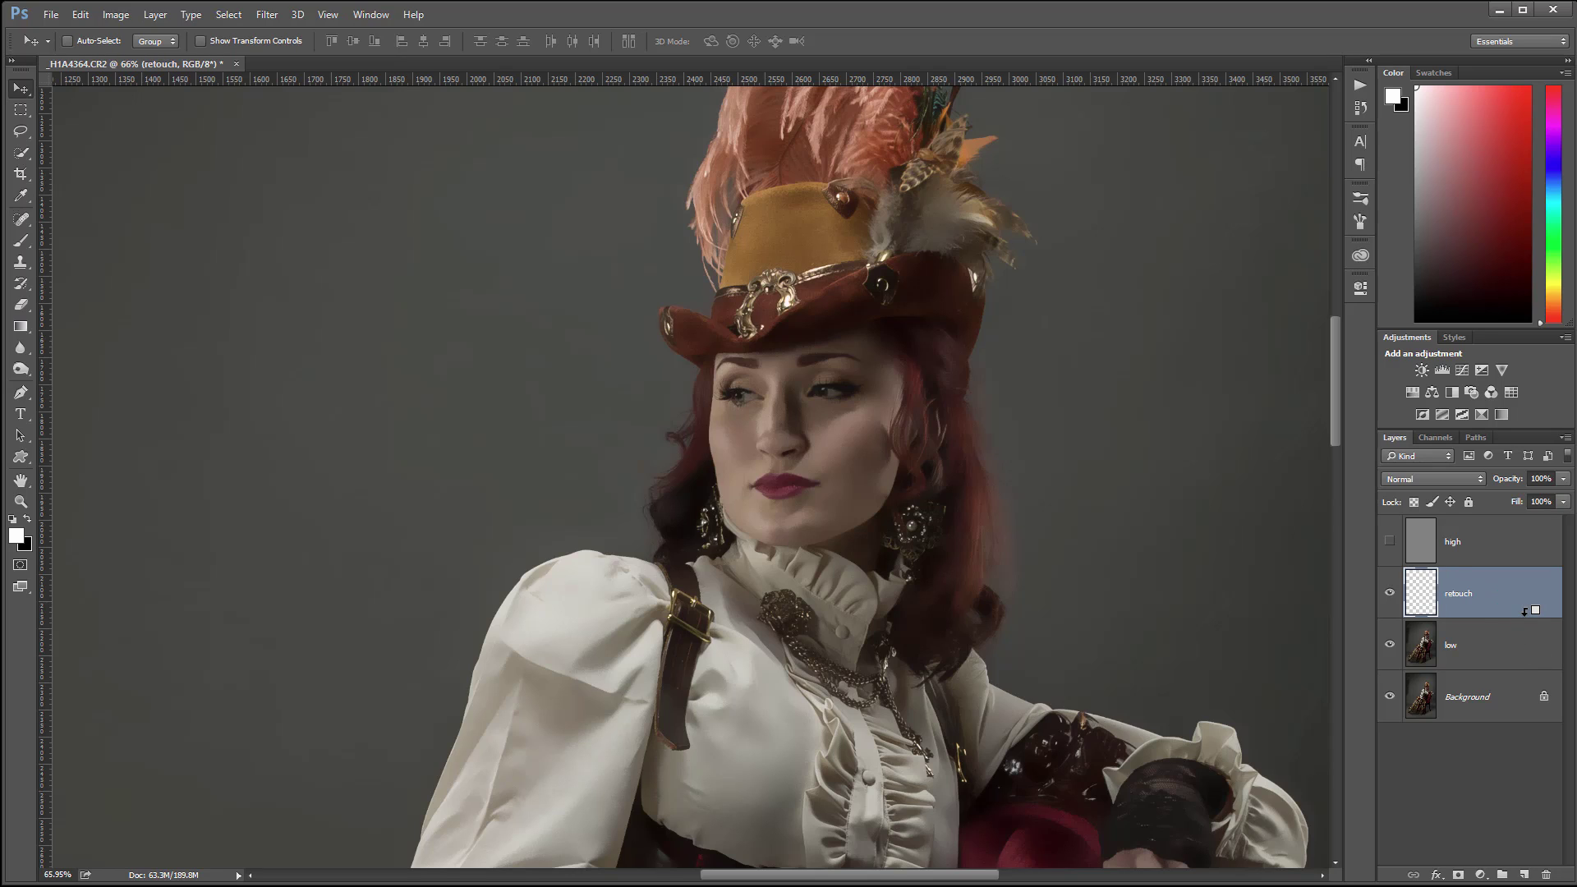
pyautogui.keyDown('alt'); pyautogui.click(1524, 610); pyautogui.keyUp('alt')
pyautogui.keyDown('alt'); pyautogui.click(1522, 613); pyautogui.keyUp('alt')
pyautogui.keyDown('alt'); pyautogui.click(1521, 613); pyautogui.keyUp('alt')
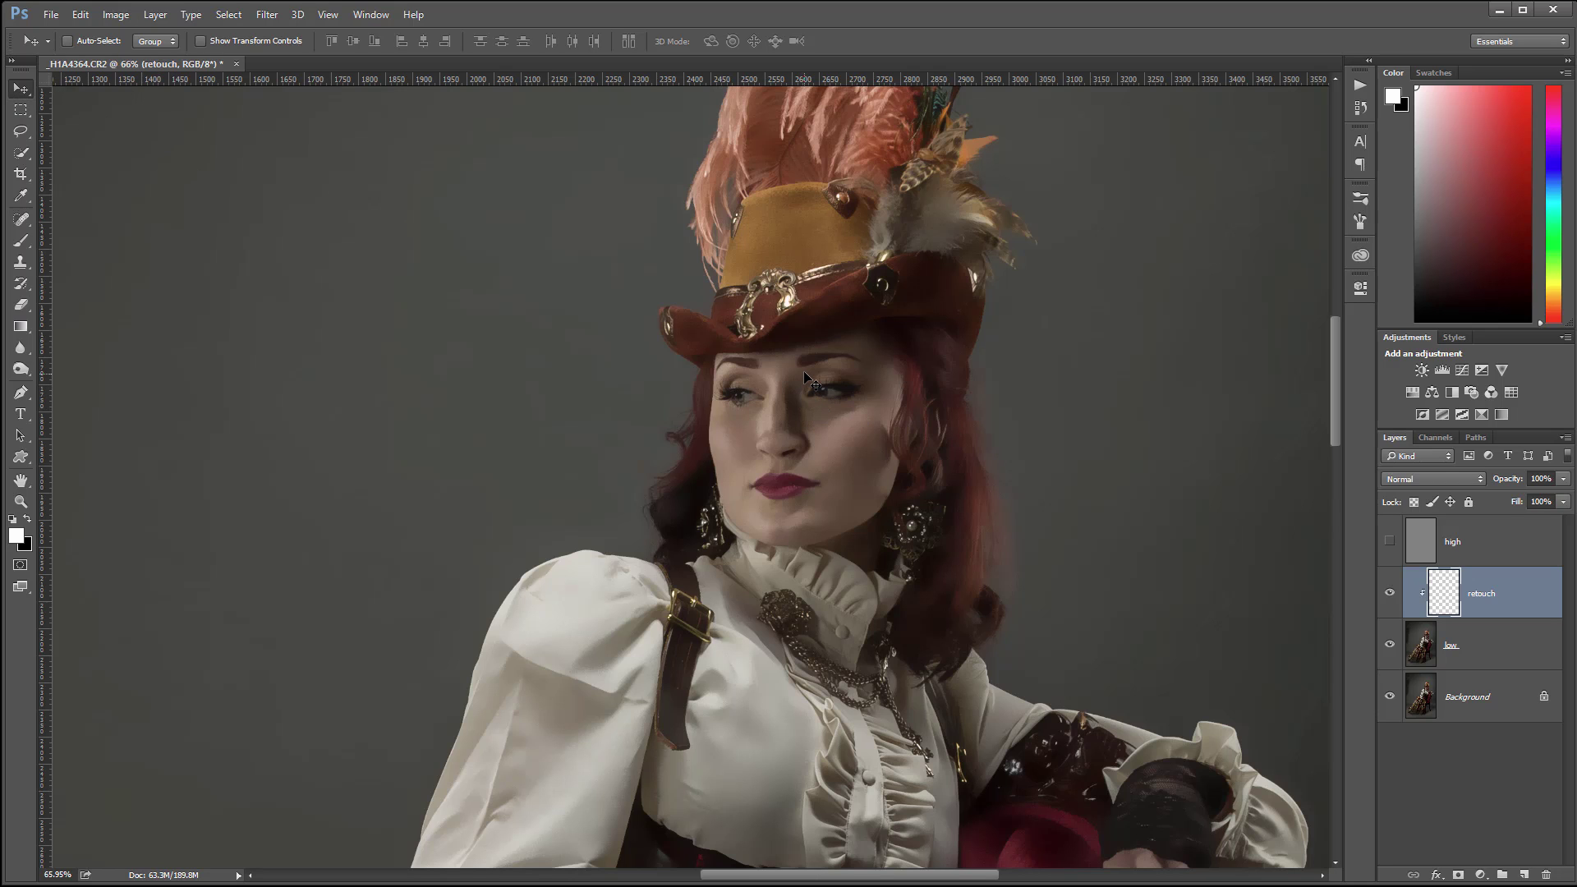
# Activate the Mixer Brush tool for blending the facial skin on the retouch layer
pyautogui.scroll(4, 821, 380)
pyautogui.scroll(2, 891, 467)
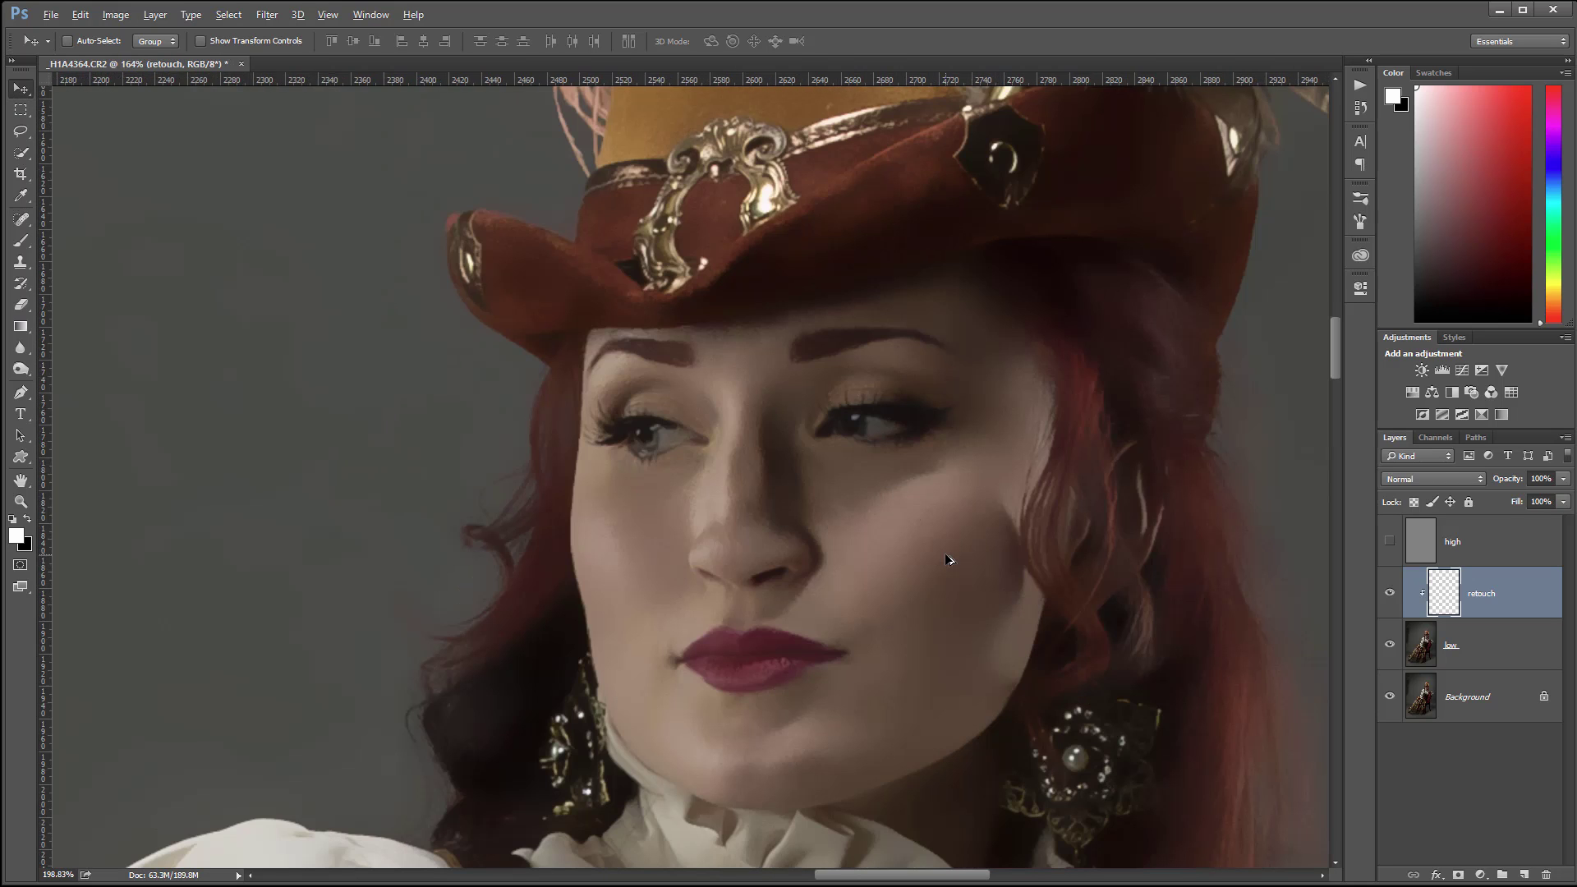
pyautogui.scroll(3, 950, 555)
pyautogui.hotkey('ctrl', 'r')
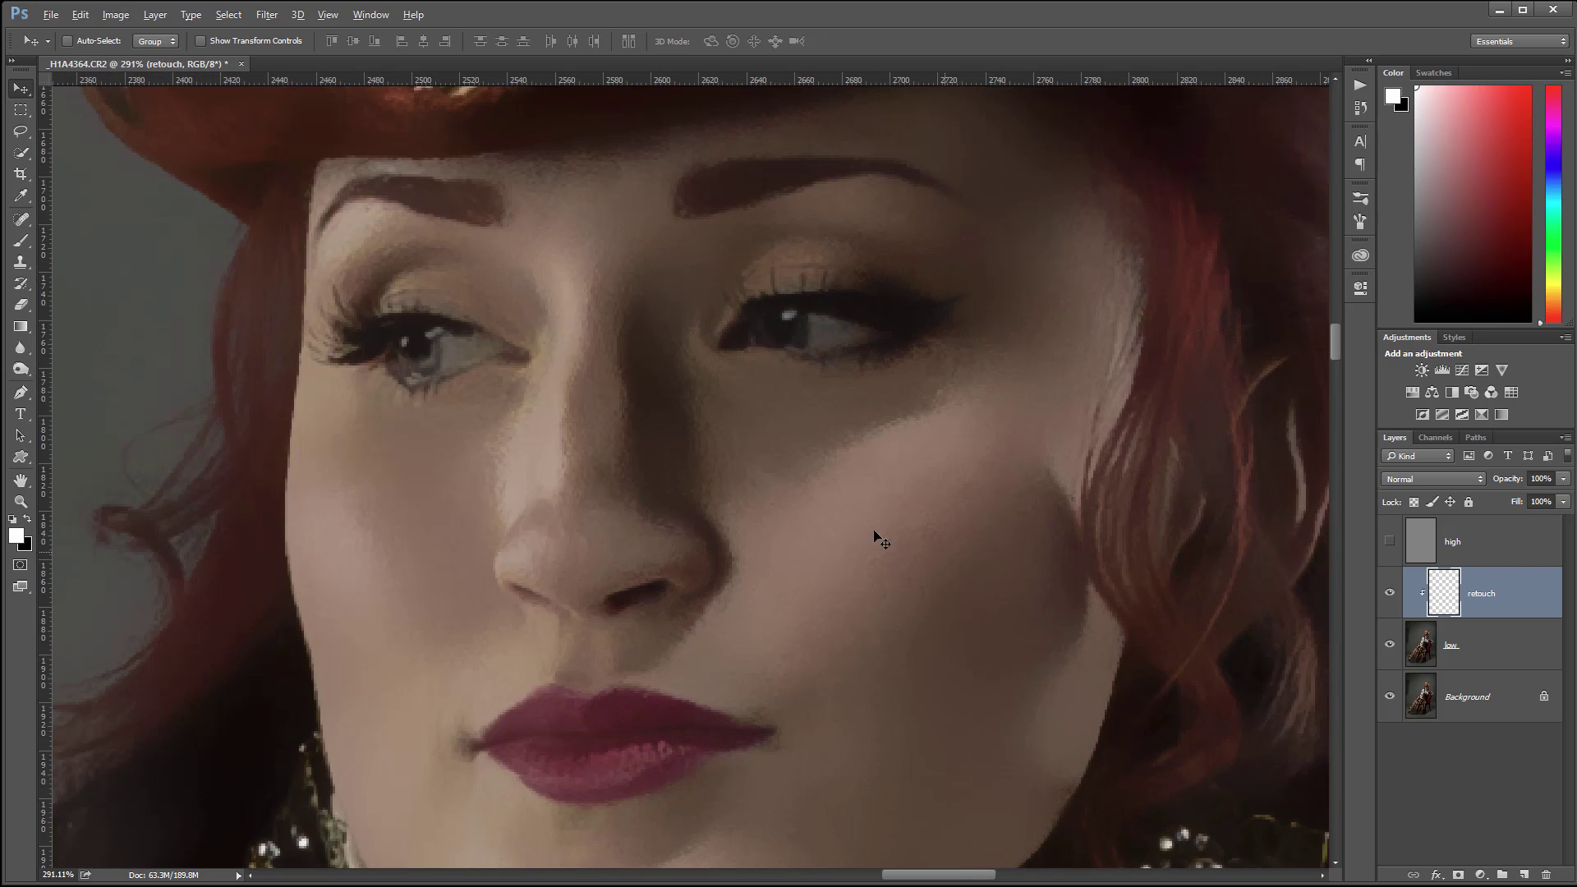
pyautogui.click(23, 243)
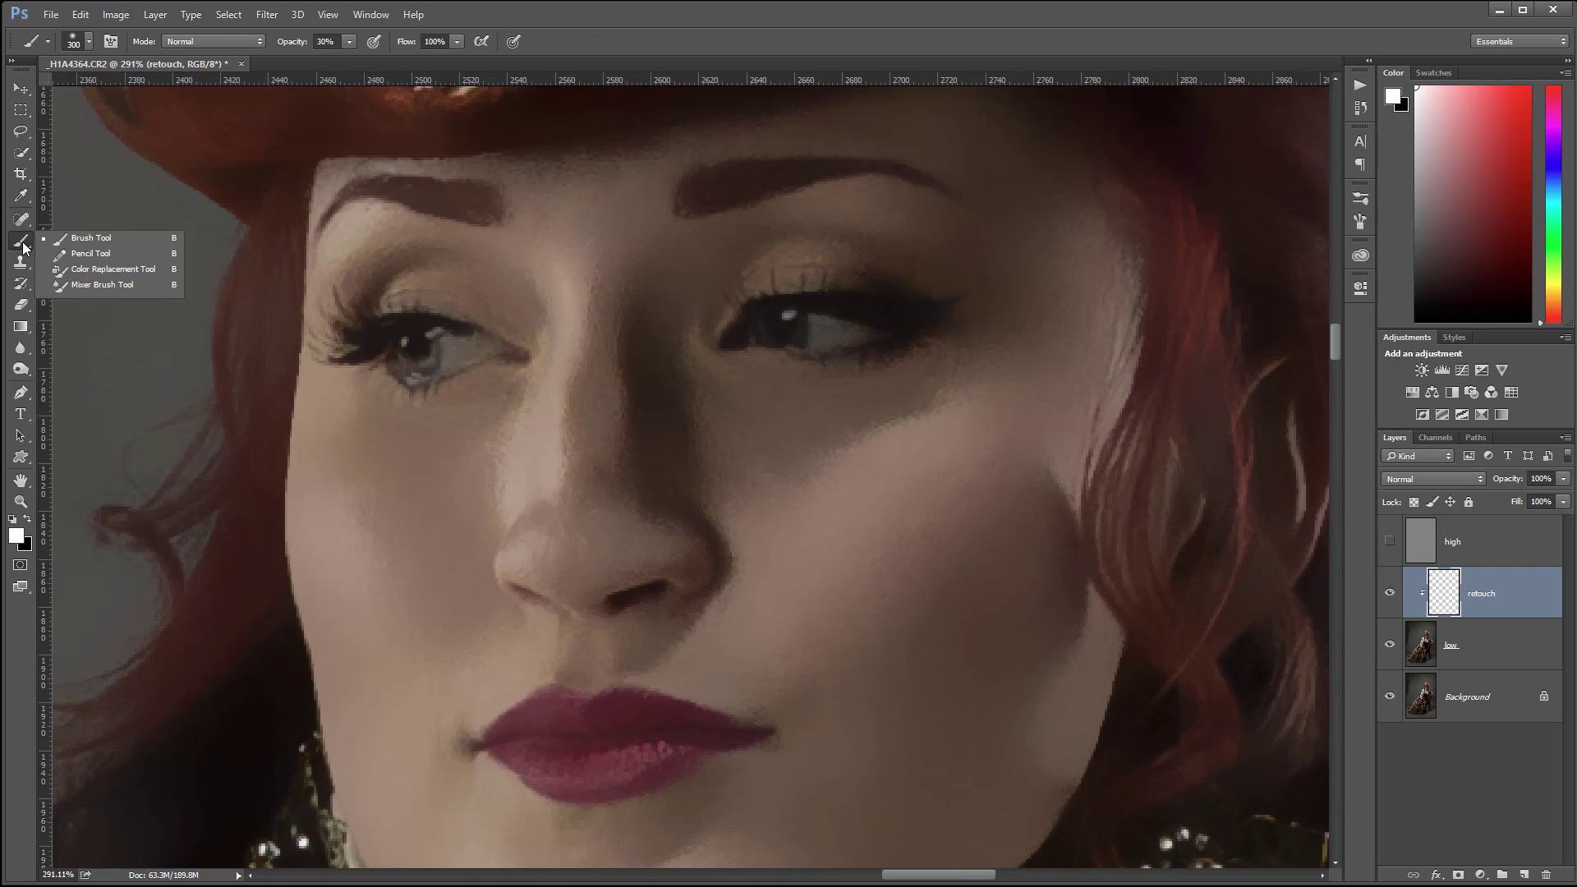
pyautogui.click(120, 286)
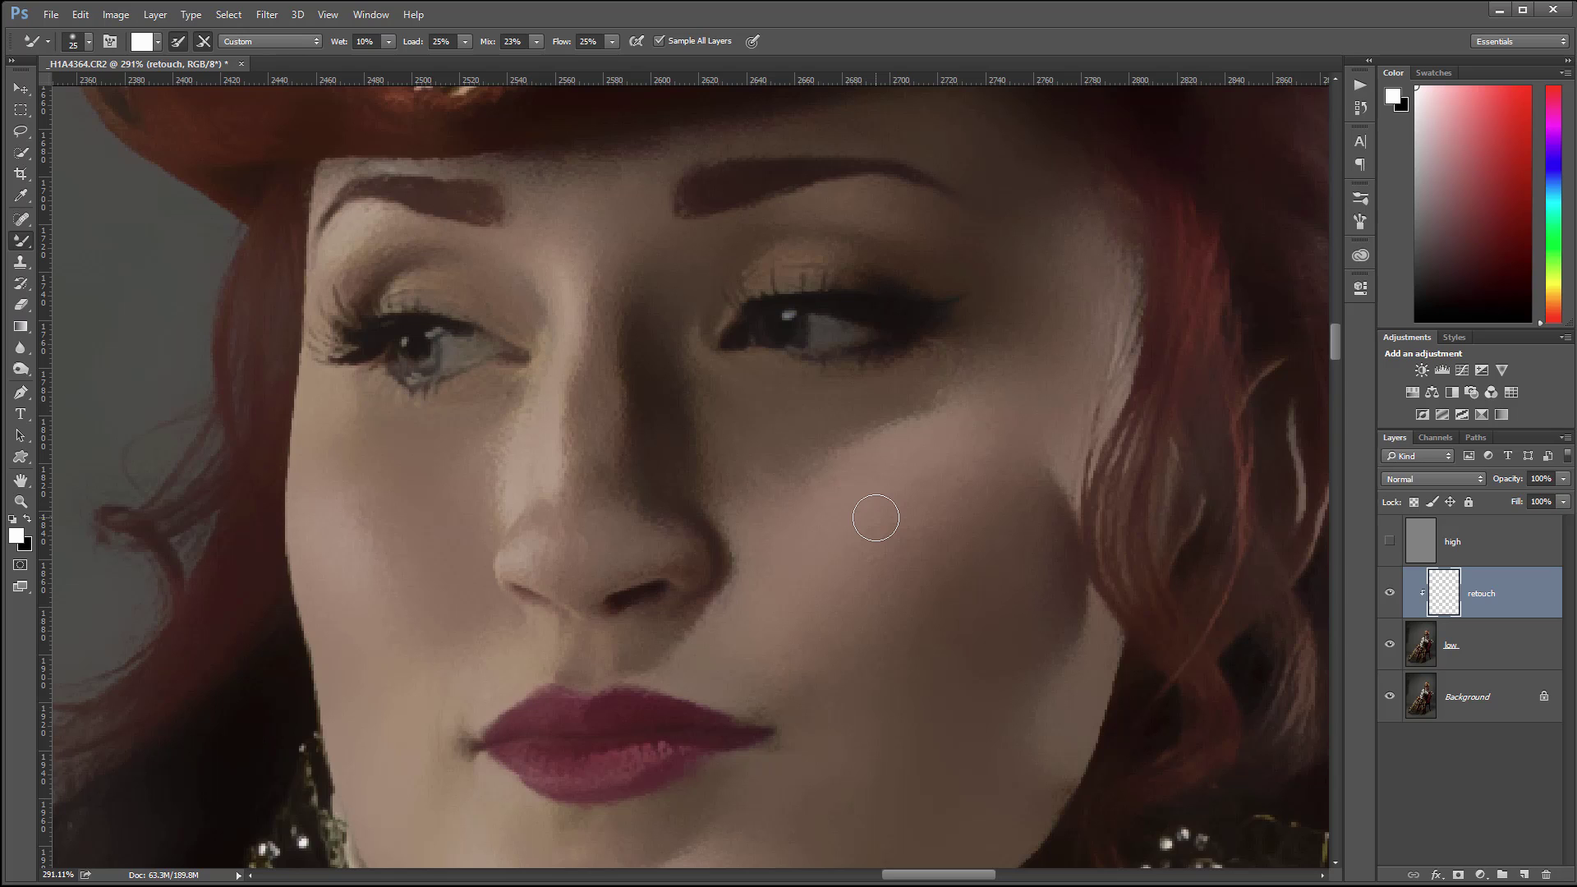